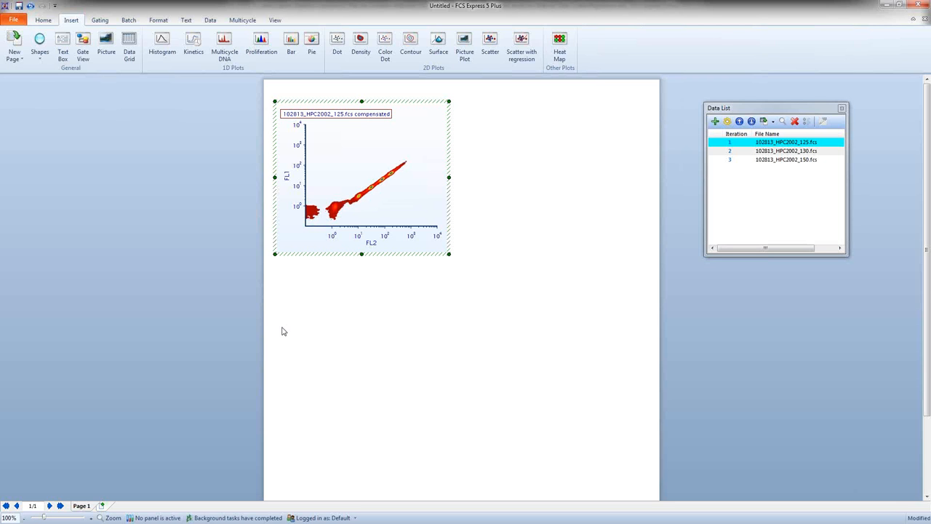
# Step: Step all plots through the loaded data files and return to the first one, 102813_HPC2002_125.fcs
pyautogui.click(210, 19)
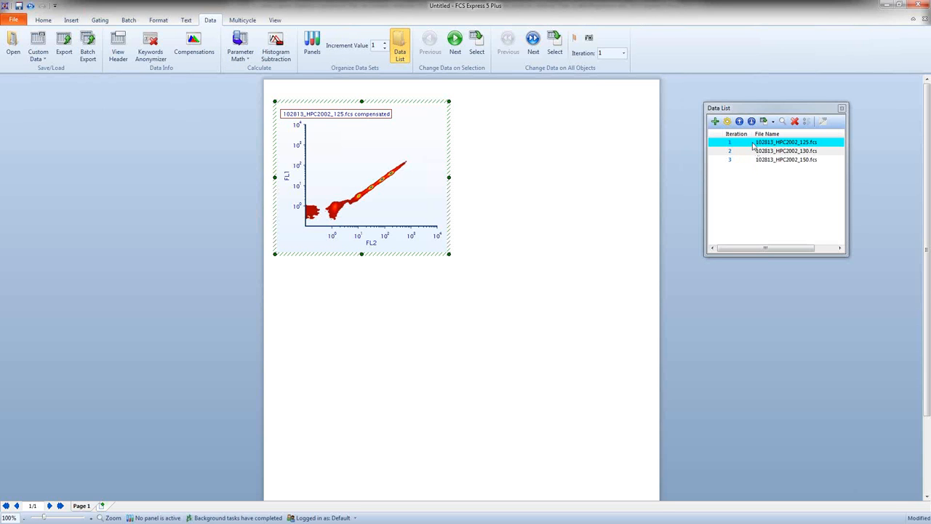
pyautogui.click(534, 41)
pyautogui.click(533, 41)
pyautogui.click(510, 45)
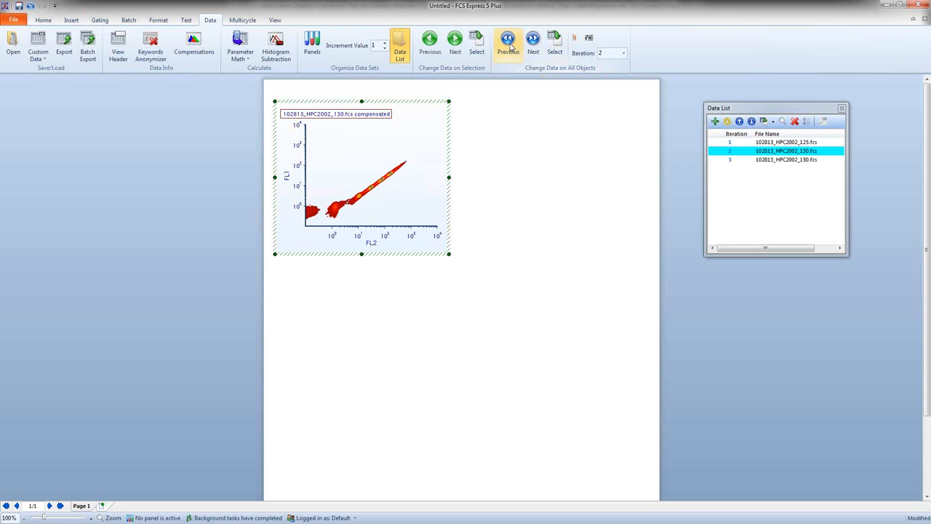
pyautogui.click(509, 42)
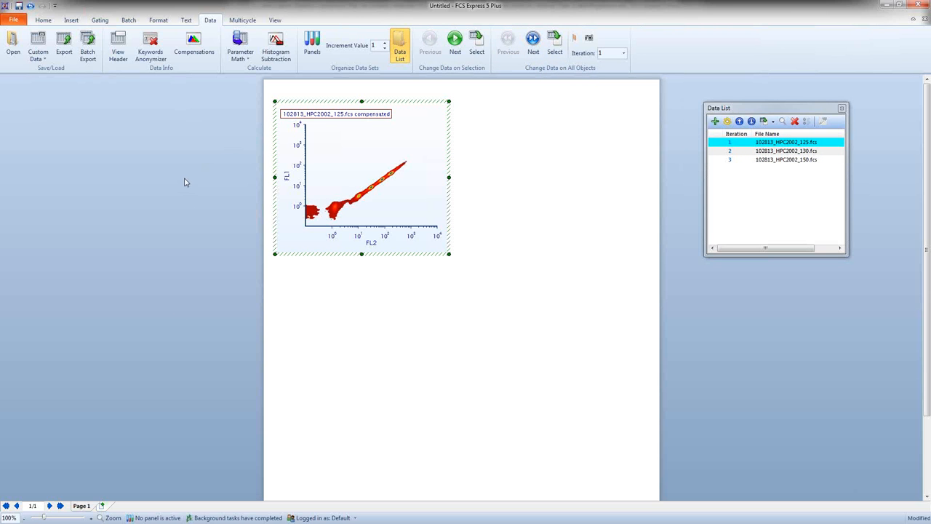
pyautogui.click(331, 100)
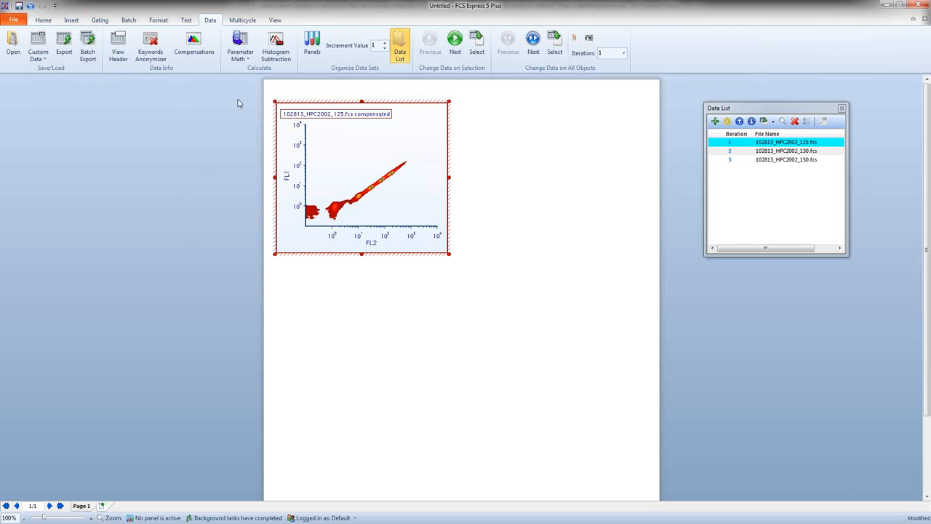
# Step: Insert a wide scatter with regression plot below the density plot, using the data file 102813_HPC2002_125.fcs
pyautogui.click(76, 22)
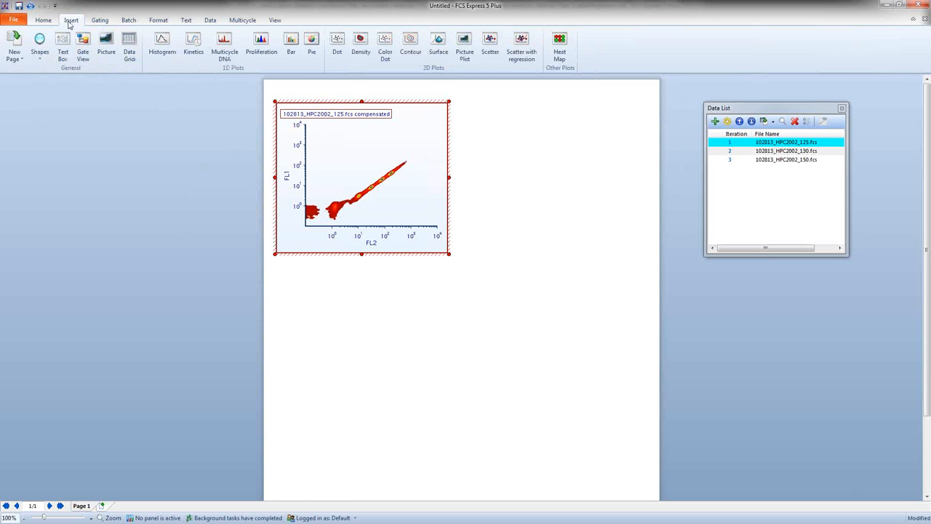
pyautogui.click(524, 43)
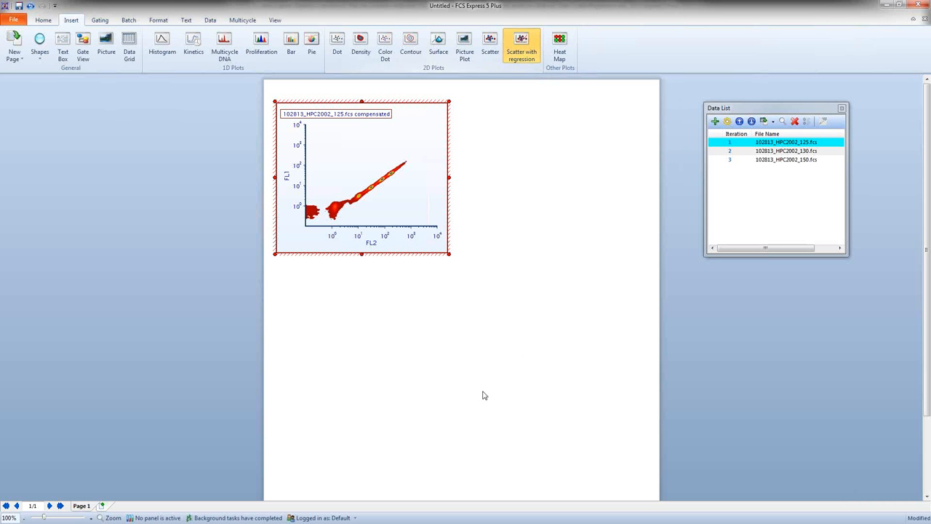
pyautogui.moveTo(281, 277); pyautogui.dragTo(628, 469)
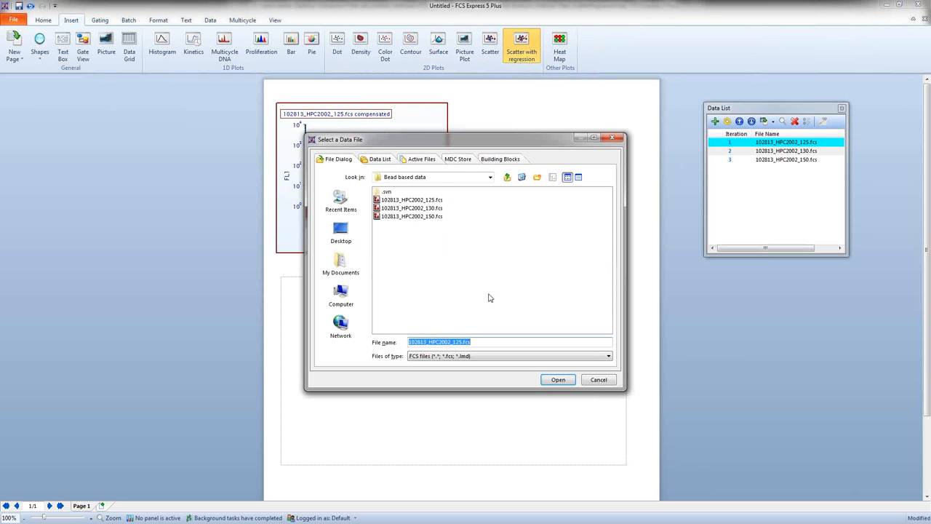
pyautogui.click(378, 160)
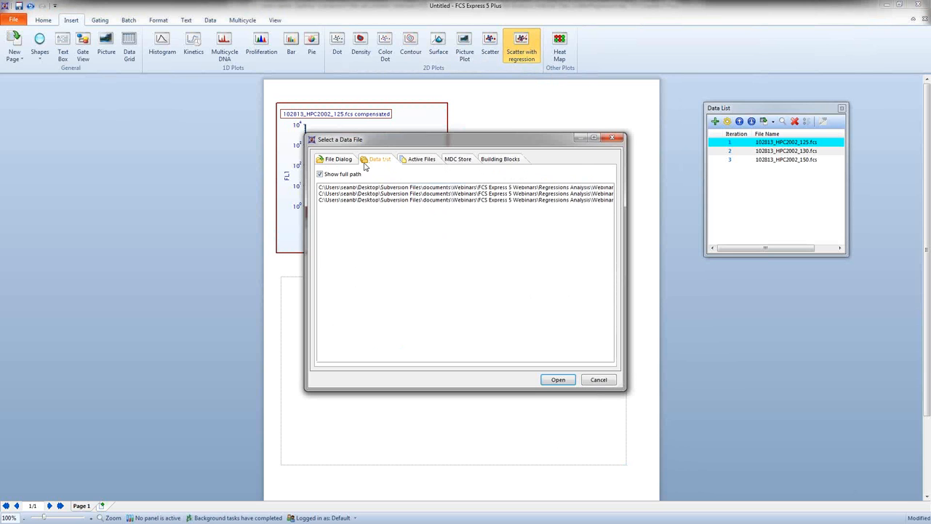
pyautogui.click(345, 159)
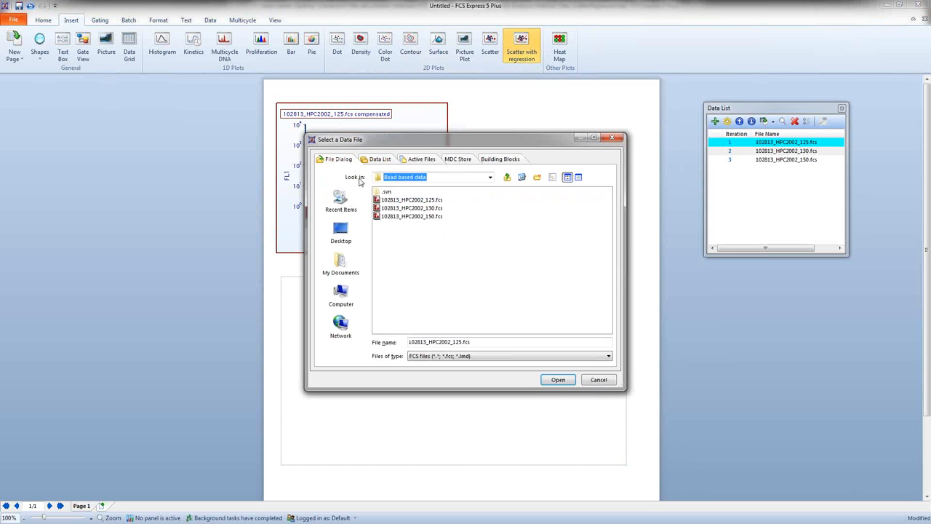
pyautogui.click(556, 380)
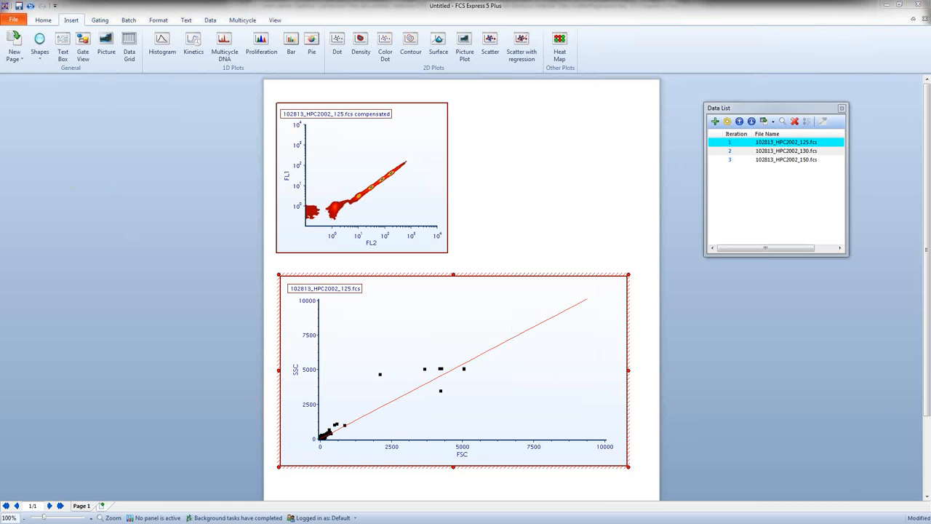
# Step: Set the regression plot's Y axis parameter to FL1 and its X axis parameter to FL2
pyautogui.click(297, 371)
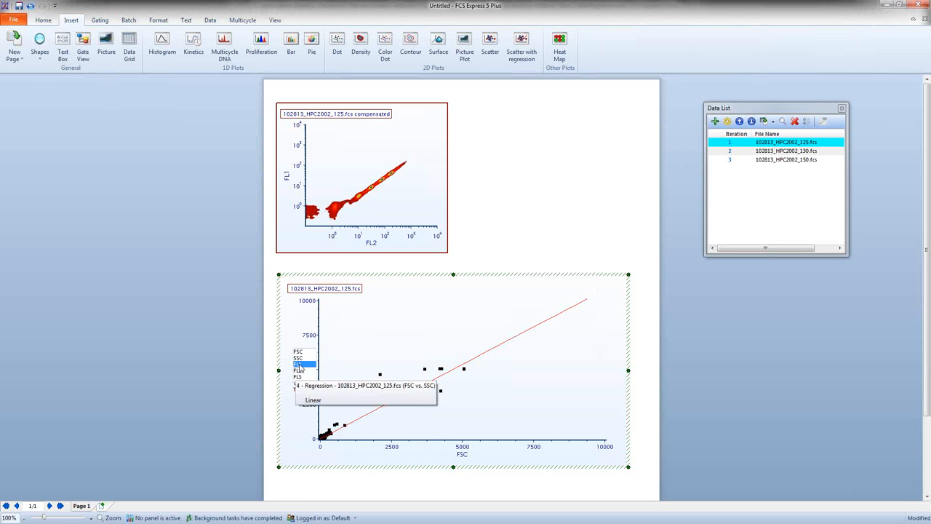
pyautogui.click(298, 365)
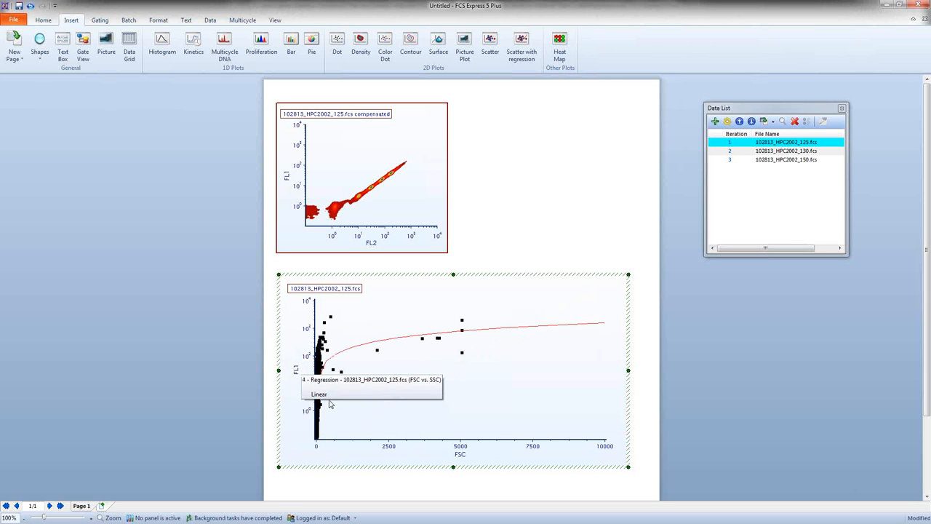
pyautogui.click(461, 455)
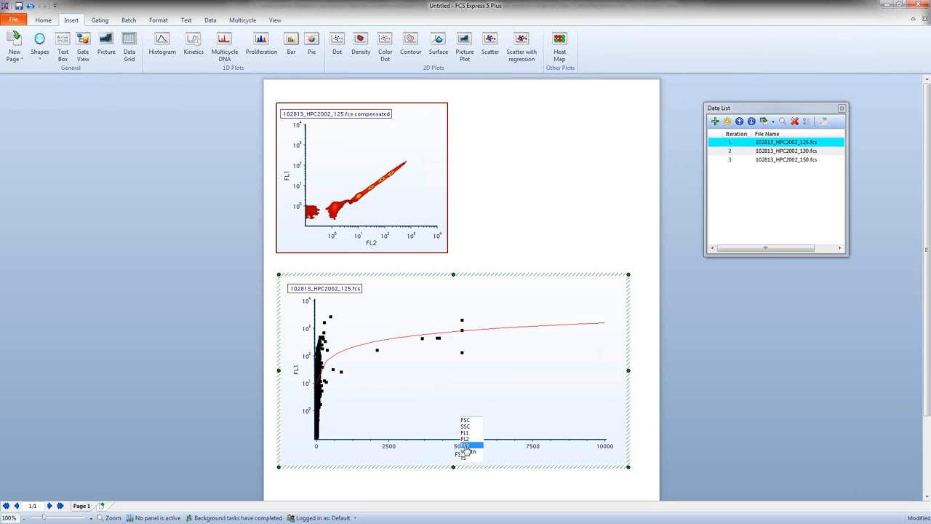
pyautogui.click(466, 440)
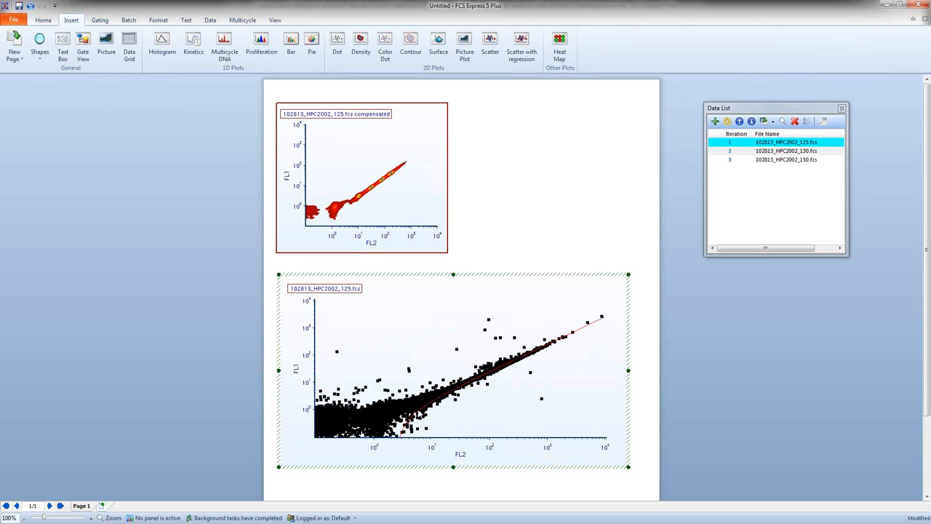
# Step: Cycle both plots forward to the third data file and back to the first to compare the regression fits
pyautogui.click(211, 20)
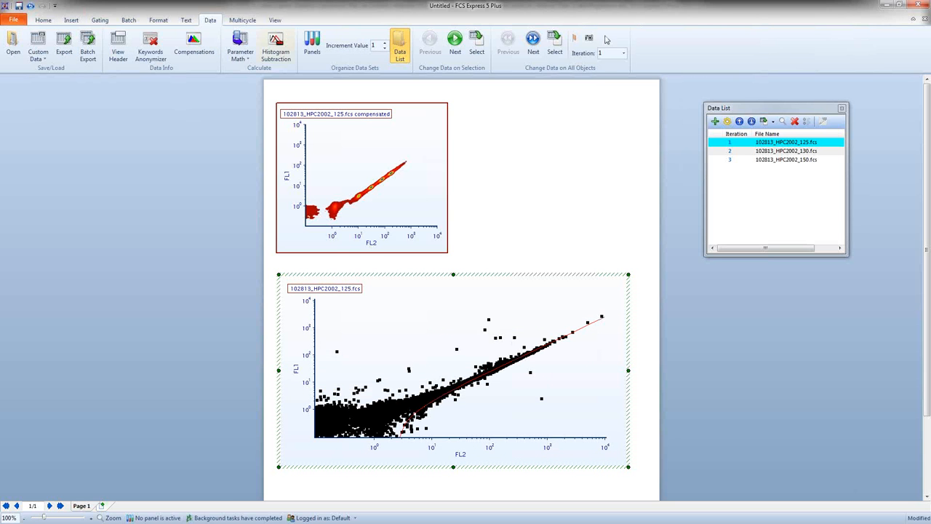
pyautogui.click(534, 43)
pyautogui.click(533, 42)
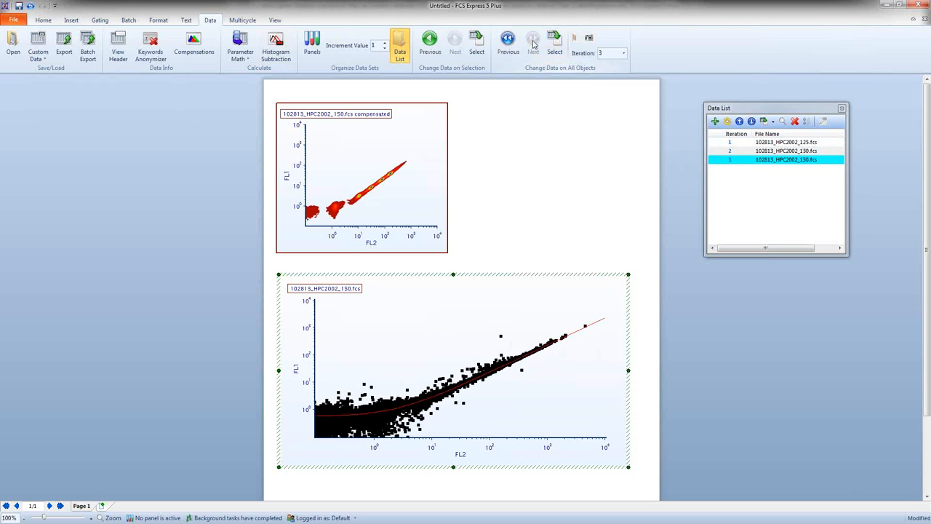
pyautogui.click(509, 43)
pyautogui.click(509, 44)
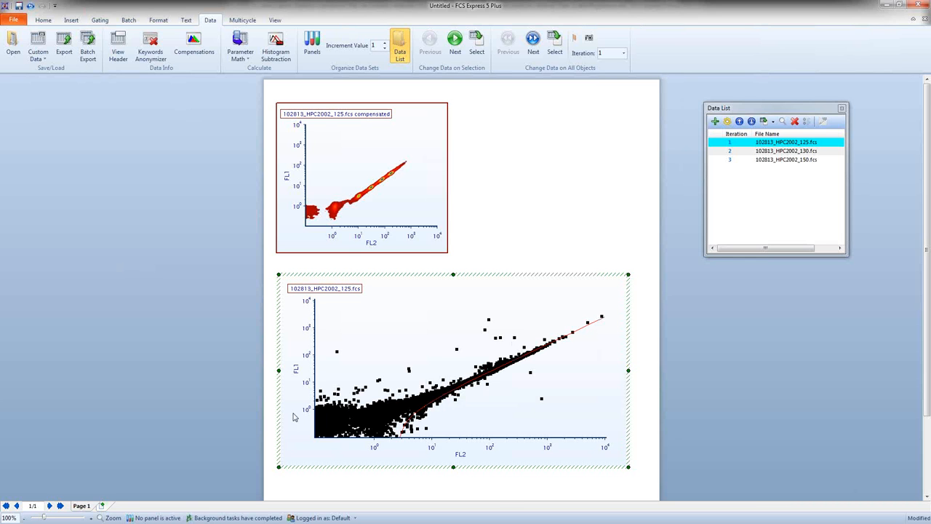
pyautogui.click(220, 328)
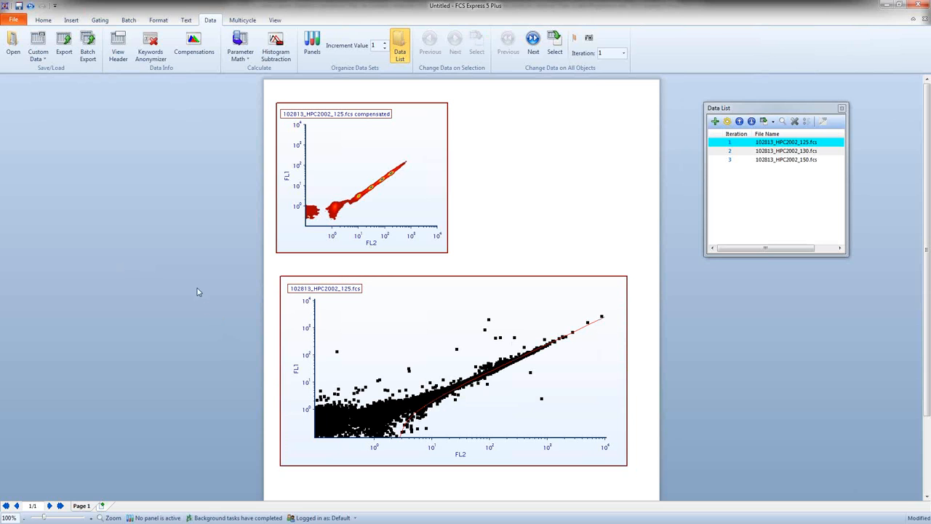
# Step: Create a rectangle gate named "Bead Gate" on the density plot, enclosing the diagonal bead populations but not the cluster at the lowest FL2 values
pyautogui.click(100, 20)
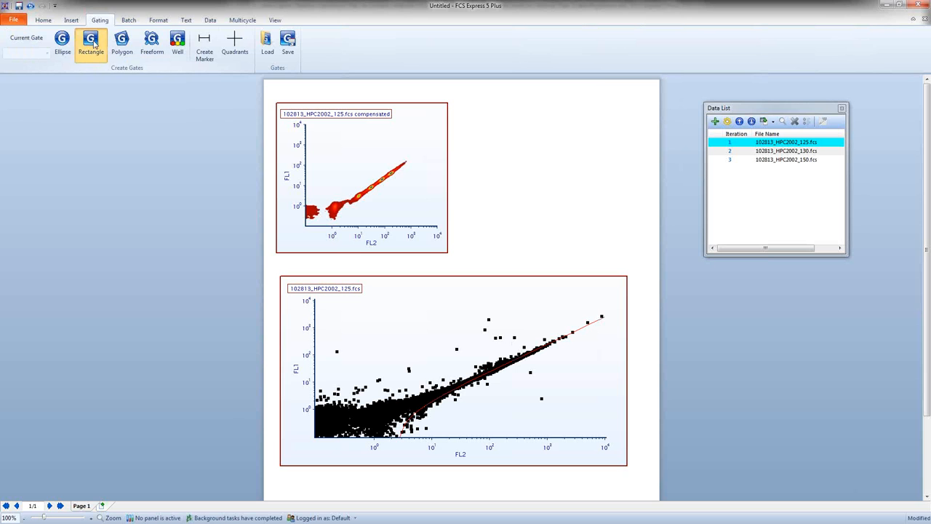
pyautogui.click(93, 44)
pyautogui.moveTo(425, 155); pyautogui.dragTo(326, 217)
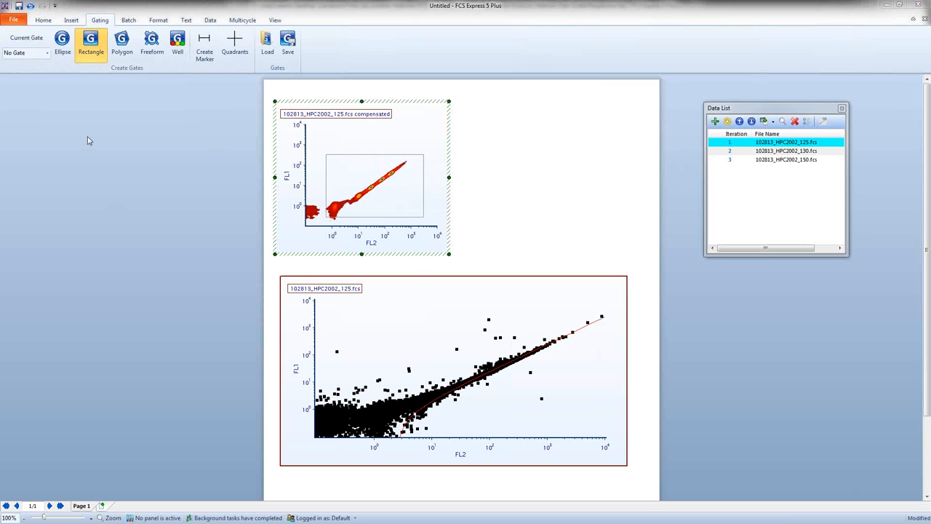
pyautogui.moveTo(315, 168); pyautogui.dragTo(171, 122)
pyautogui.write('Bead')
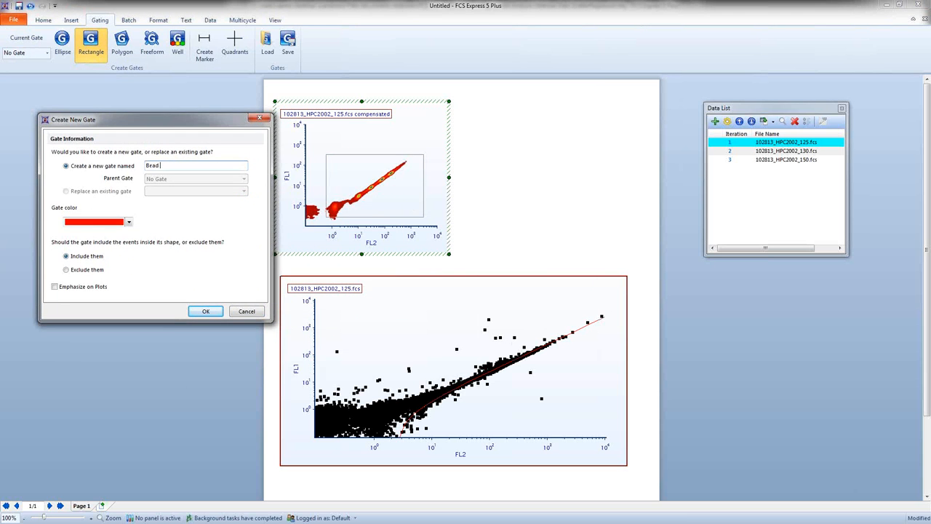
pyautogui.write(' Gate')
pyautogui.click(205, 311)
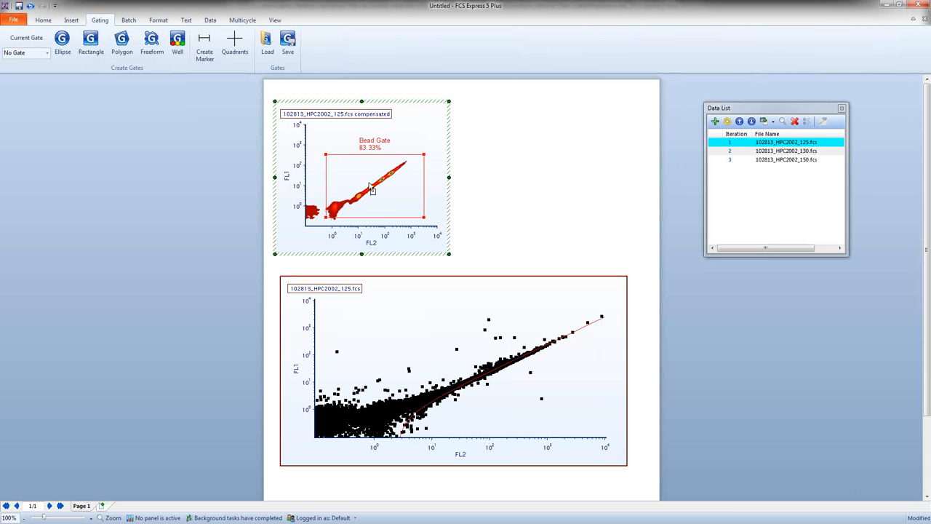
# Step: Apply the Bead Gate to the regression plot and adjust the gate's corners to fit more closely around the bead populations
pyautogui.moveTo(372, 189); pyautogui.dragTo(432, 342)
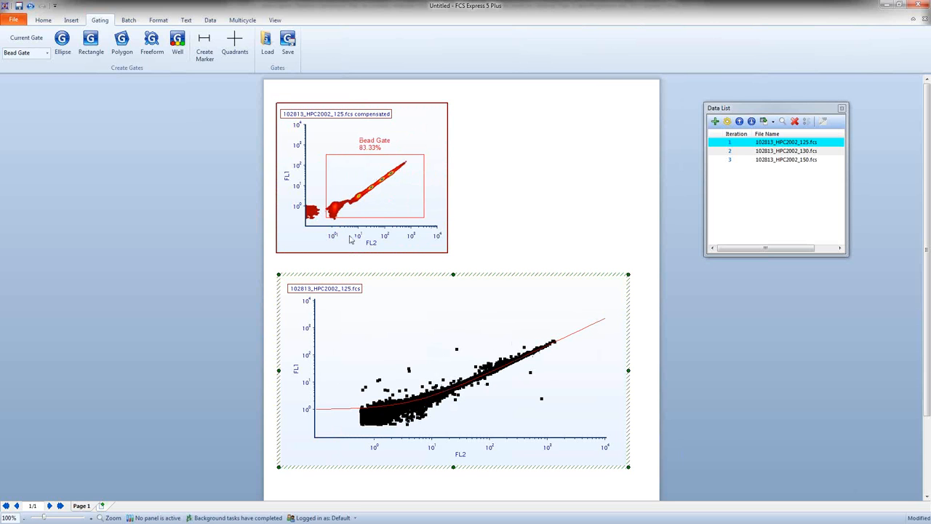
pyautogui.click(325, 217)
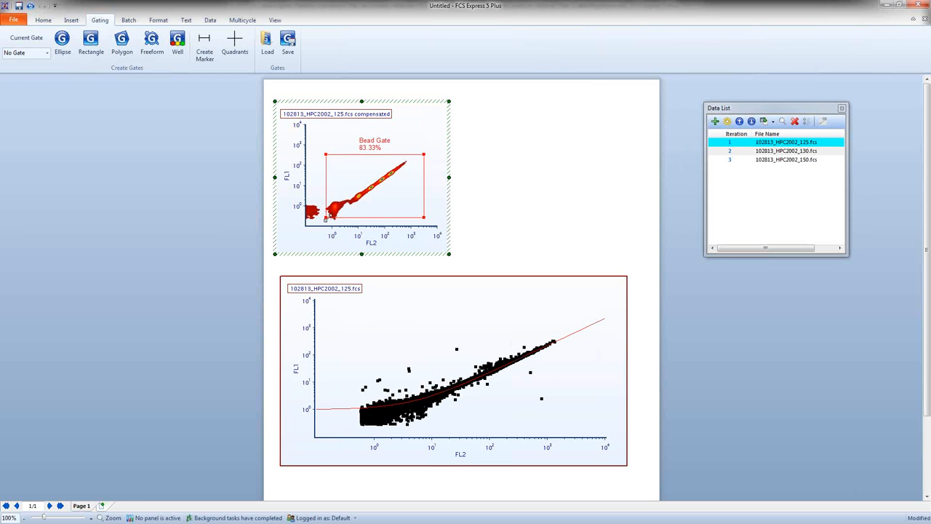
pyautogui.moveTo(326, 217)
pyautogui.mouseDown()
pyautogui.moveTo(392, 172)
pyautogui.moveTo(354, 196)
pyautogui.moveTo(371, 180)
pyautogui.moveTo(331, 191)
pyautogui.moveTo(314, 211)
pyautogui.moveTo(364, 229)
pyautogui.moveTo(392, 228)
pyautogui.moveTo(399, 178)
pyautogui.moveTo(328, 221)
pyautogui.mouseUp()
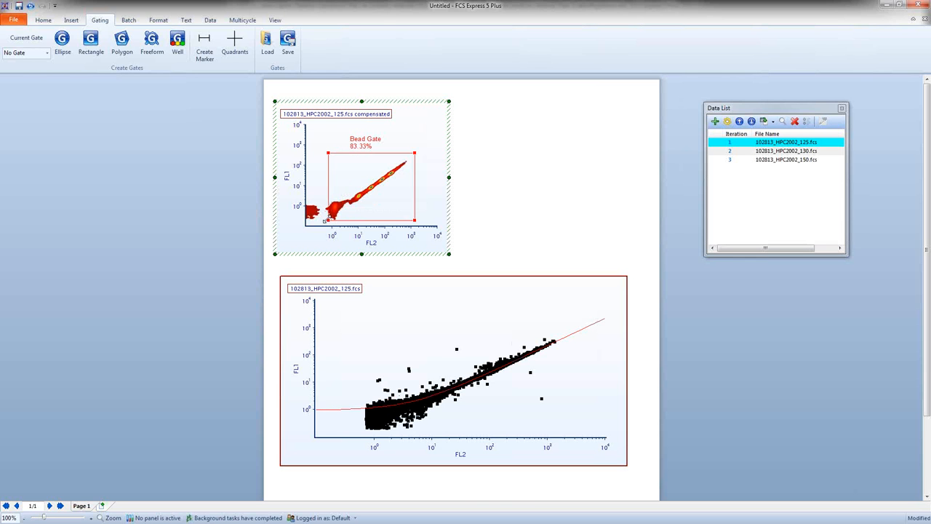
pyautogui.scroll(-1, 218, 275)
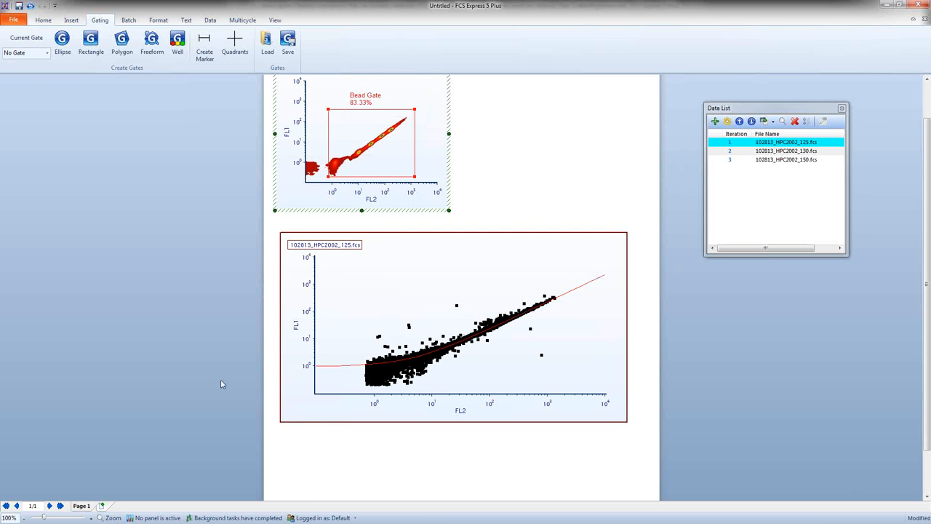
pyautogui.scroll(1, 173, 337)
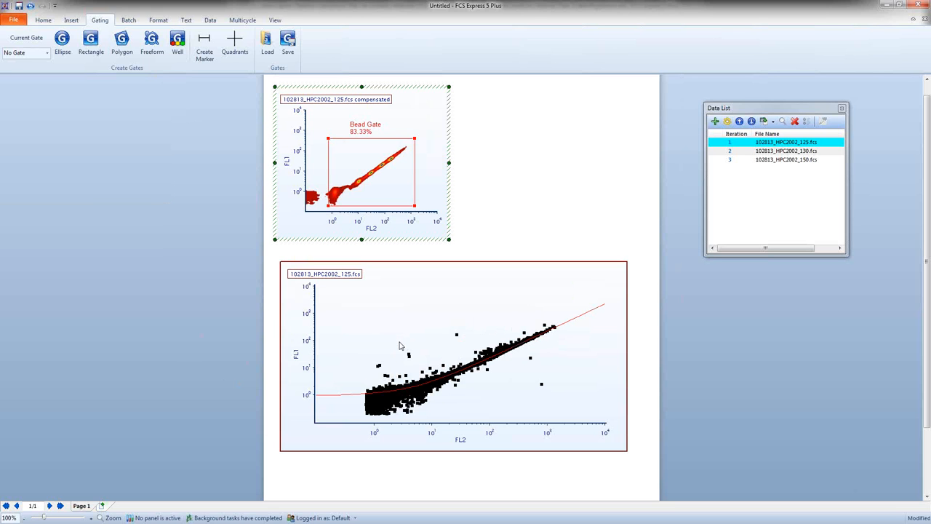
# Step: Open the regression plot's formatting at the regression fit options, keeping the plot in view beside the dialog
pyautogui.click(399, 346)
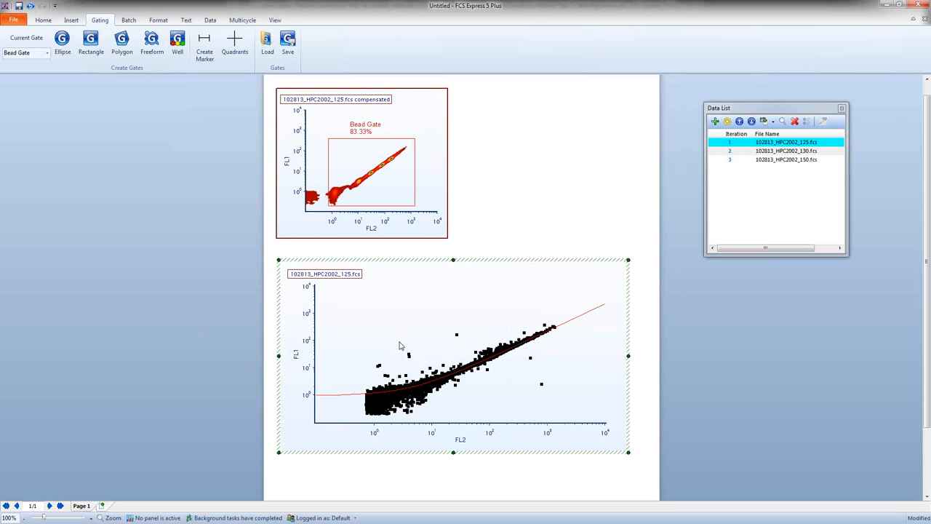
pyautogui.doubleClick(399, 346)
pyautogui.moveTo(516, 91); pyautogui.dragTo(325, 90)
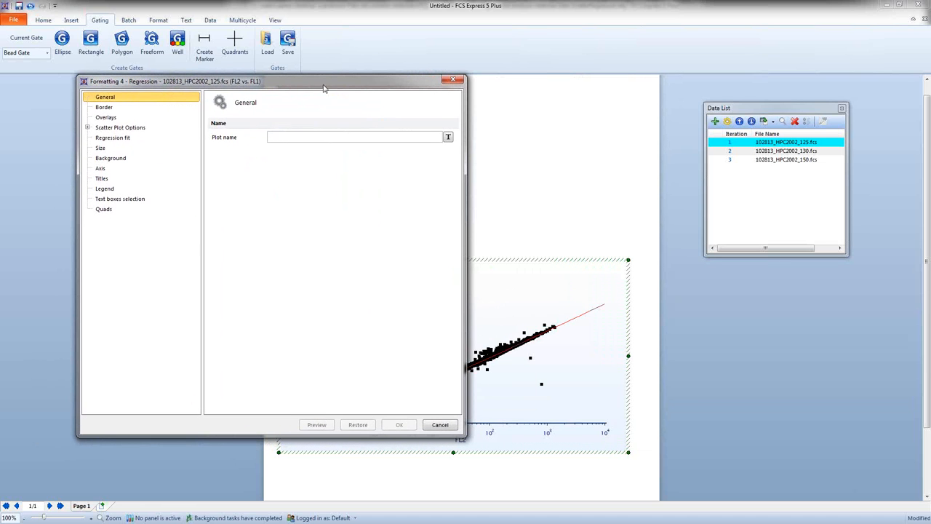
pyautogui.click(109, 138)
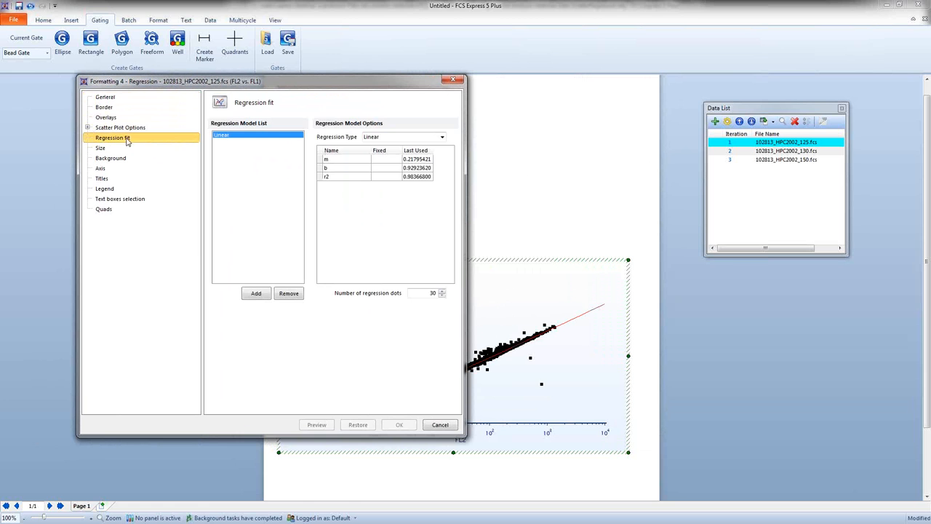
pyautogui.moveTo(411, 85); pyautogui.dragTo(366, 90)
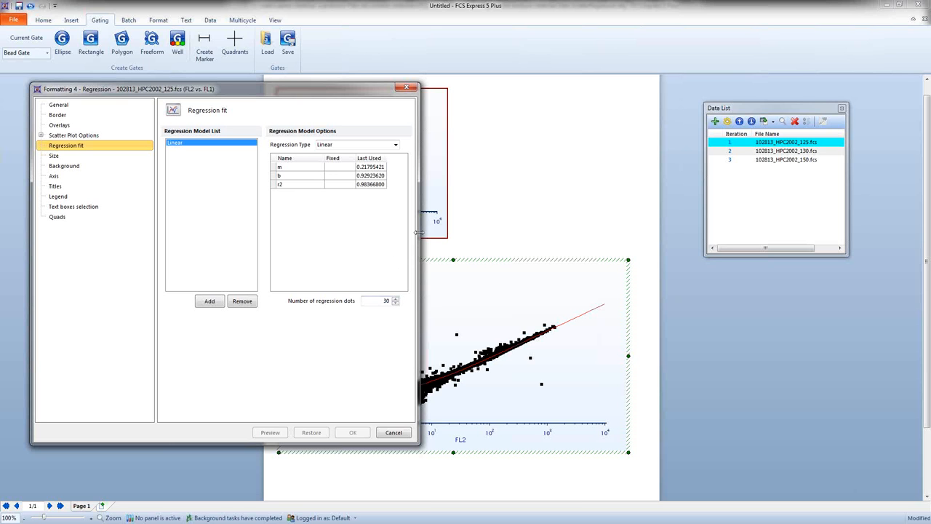
pyautogui.moveTo(418, 232)
pyautogui.mouseDown()
pyautogui.moveTo(403, 231)
pyautogui.moveTo(425, 226)
pyautogui.mouseUp()
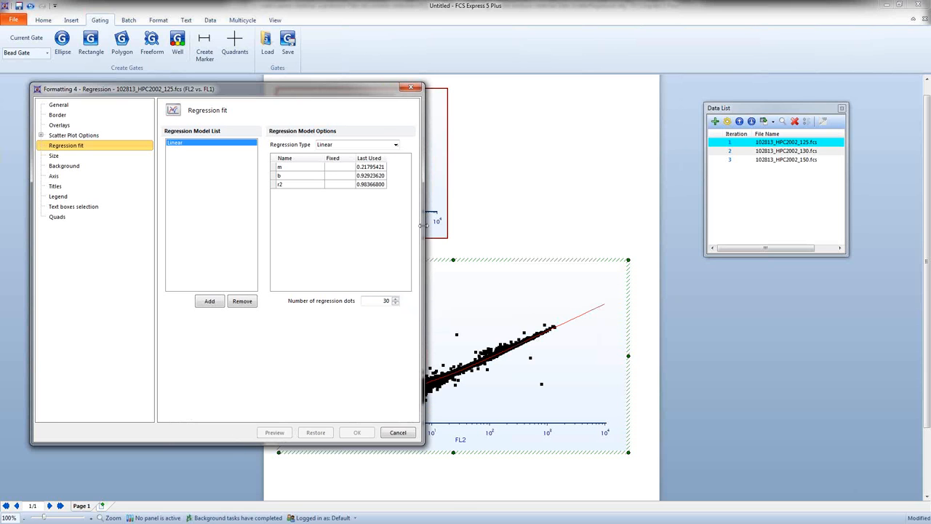
# Step: Change the regression type from linear to FourParmLogistic and preview the fit on the plot
pyautogui.click(395, 145)
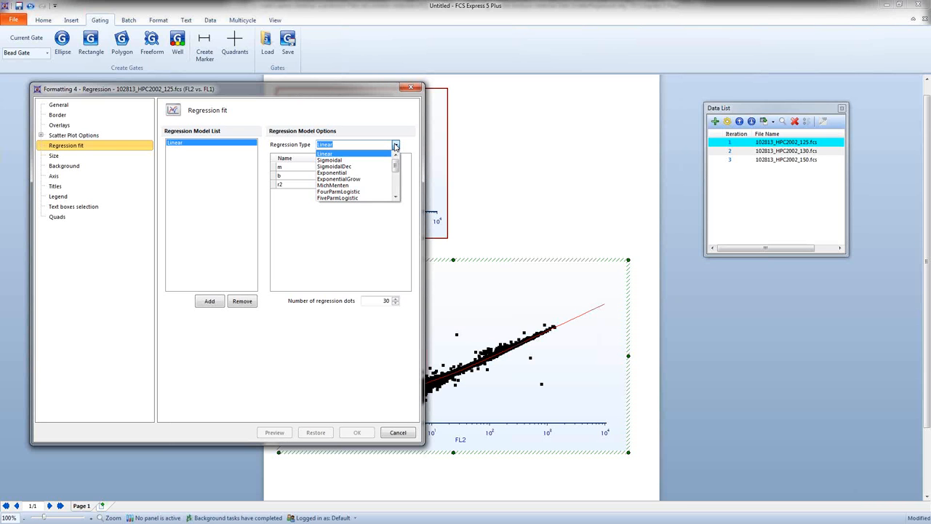
pyautogui.scroll(-1, 344, 191)
pyautogui.click(341, 186)
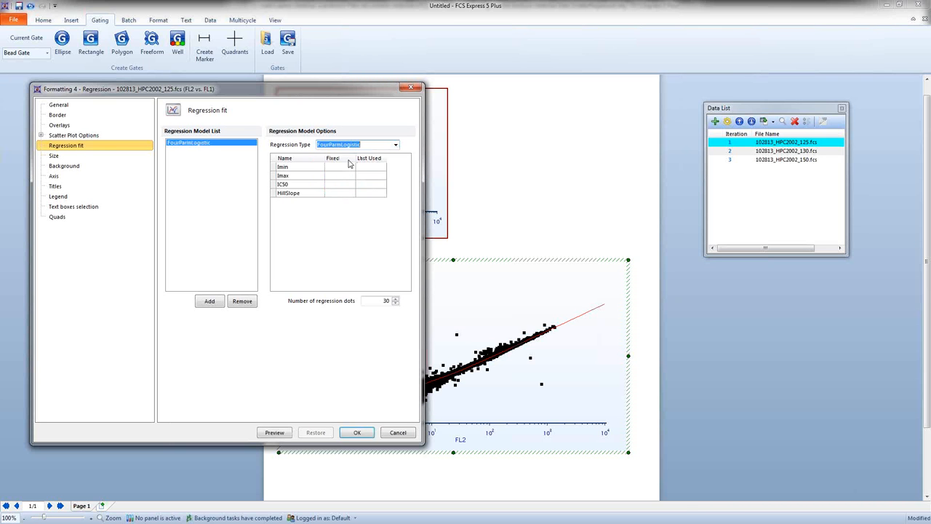
pyautogui.click(279, 433)
pyautogui.moveTo(373, 93); pyautogui.dragTo(296, 74)
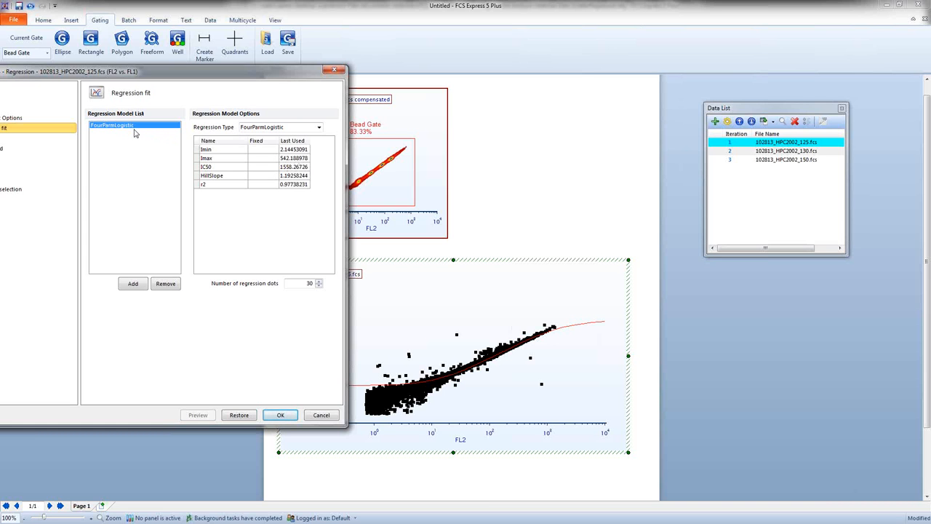
# Step: Add a Linear model to the regression model list beside FourParmLogistic and preview both fits on the plot
pyautogui.click(132, 285)
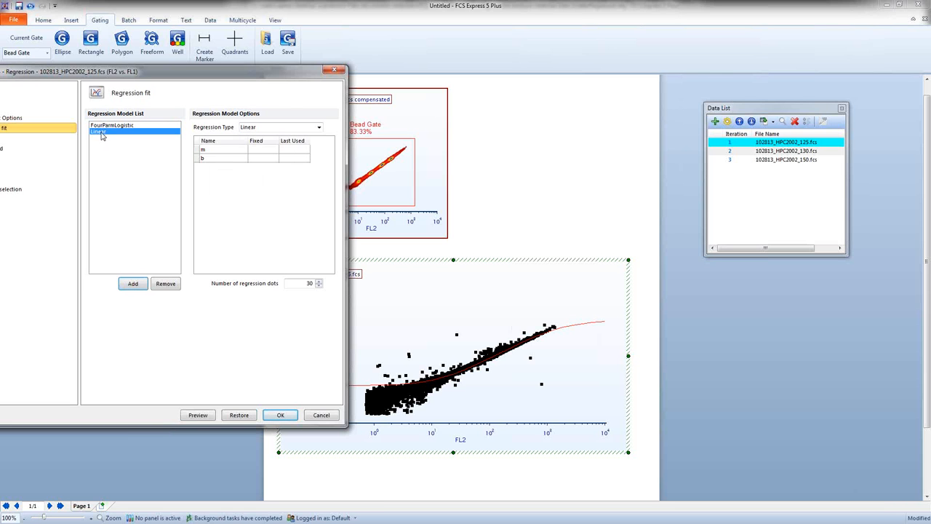
pyautogui.click(198, 415)
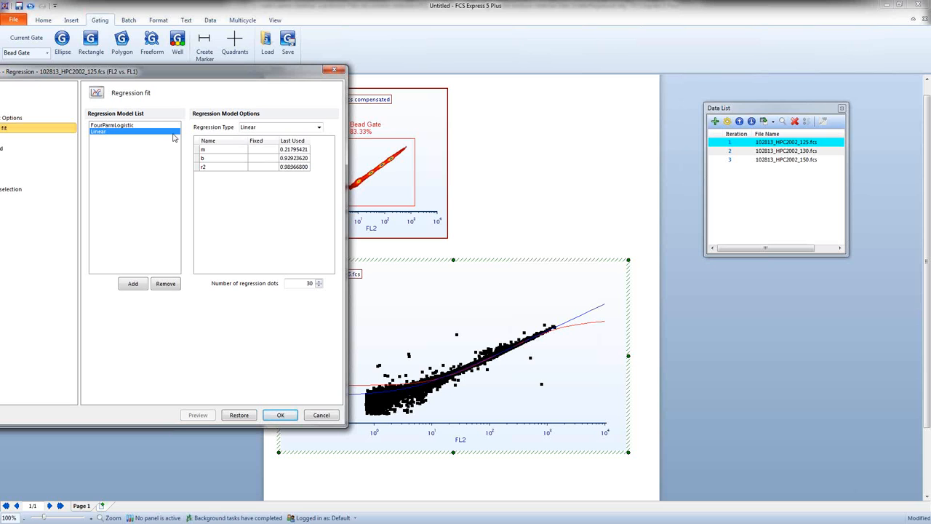
# Step: Change the second regression model to ExponentialGrow, and add another Linear model to the list for a preview of all fits
pyautogui.click(319, 128)
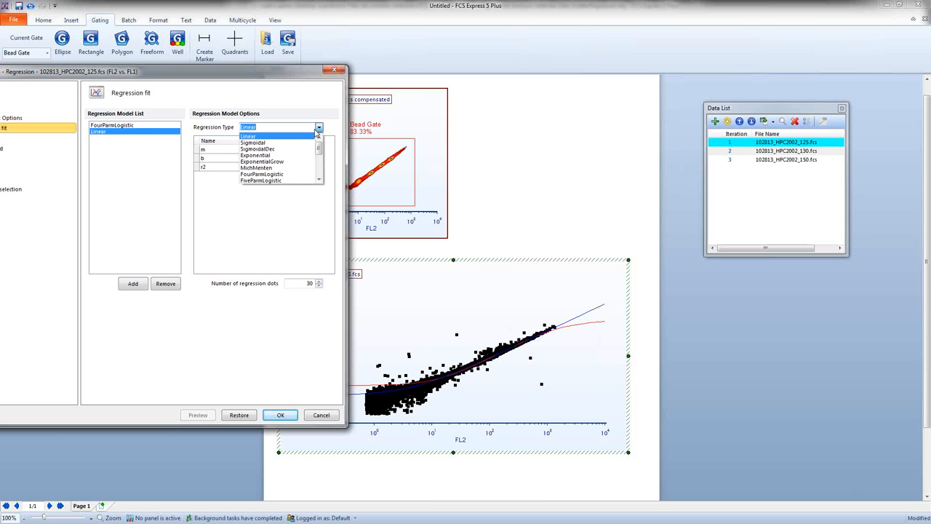
pyautogui.click(253, 162)
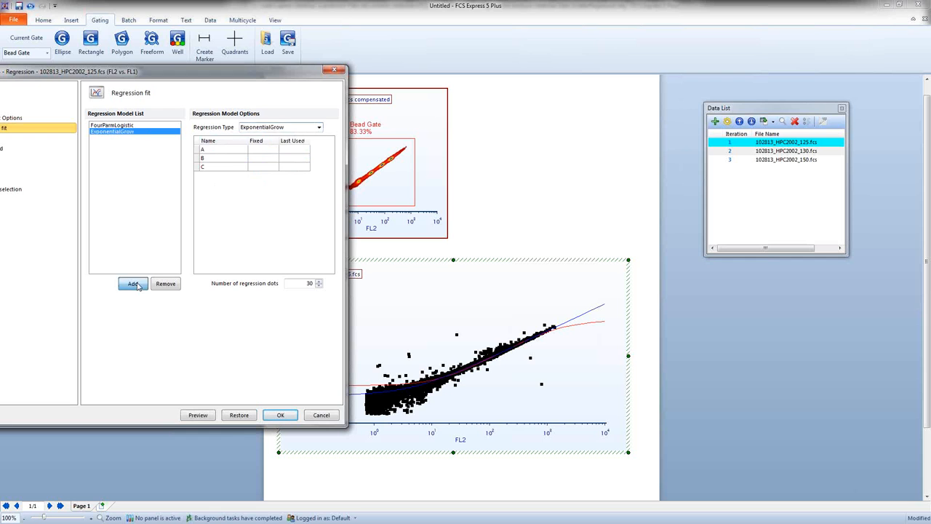
pyautogui.click(133, 284)
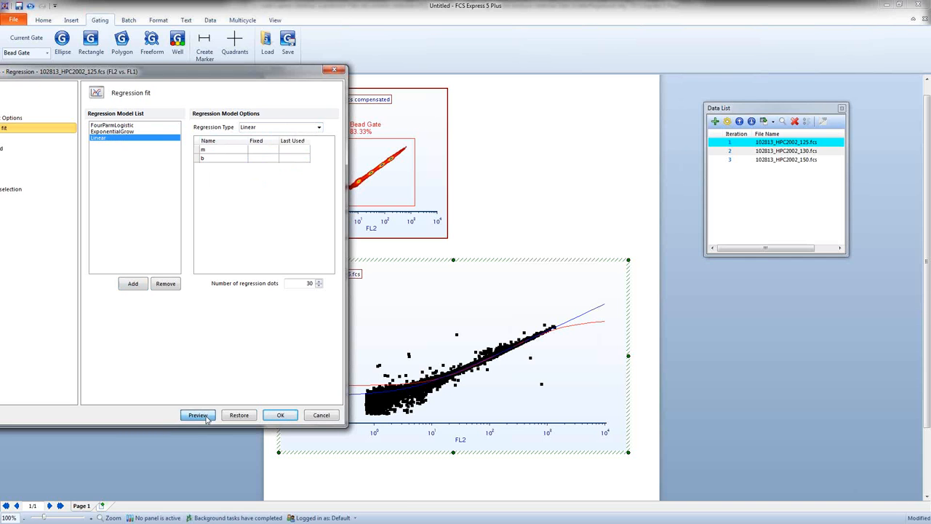
pyautogui.click(140, 132)
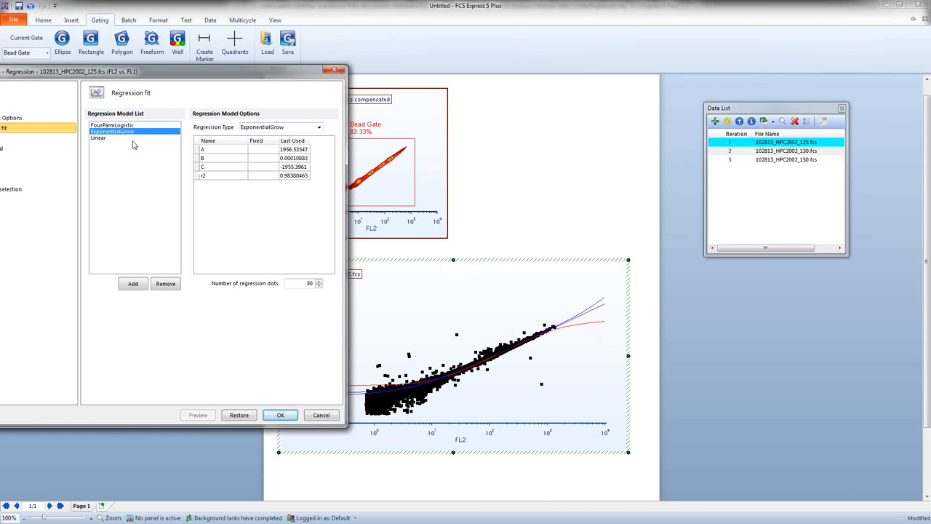
# Step: Remove the ExponentialGrow and FourParmLogistic models, keeping only Linear, and preview the plot
pyautogui.click(166, 285)
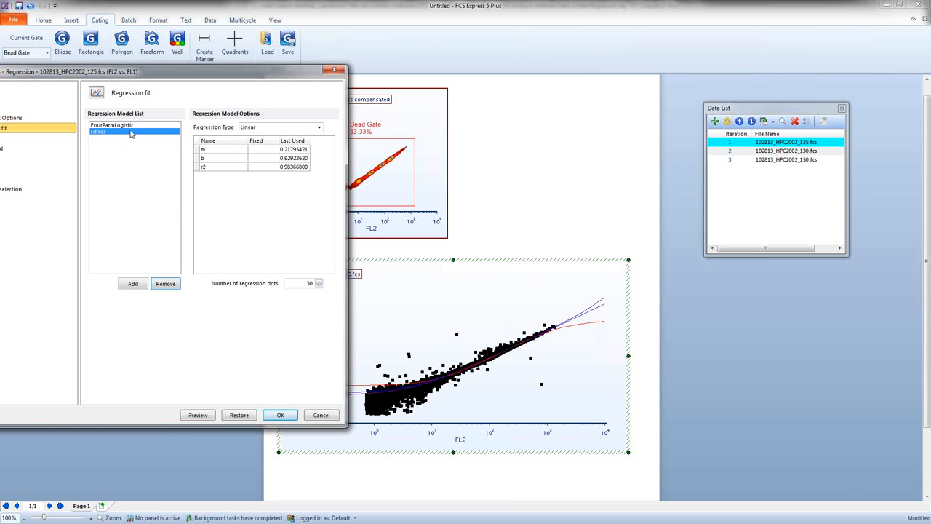
pyautogui.click(127, 127)
pyautogui.click(176, 285)
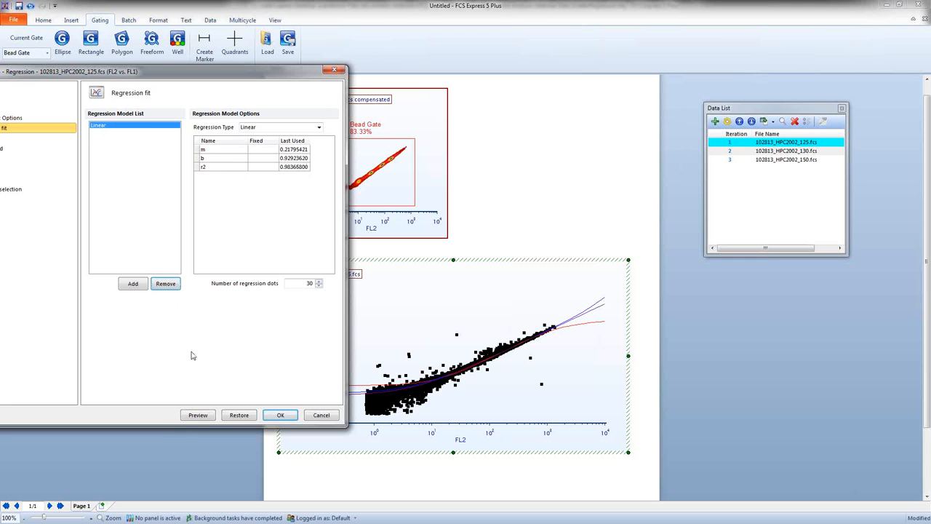
pyautogui.click(205, 418)
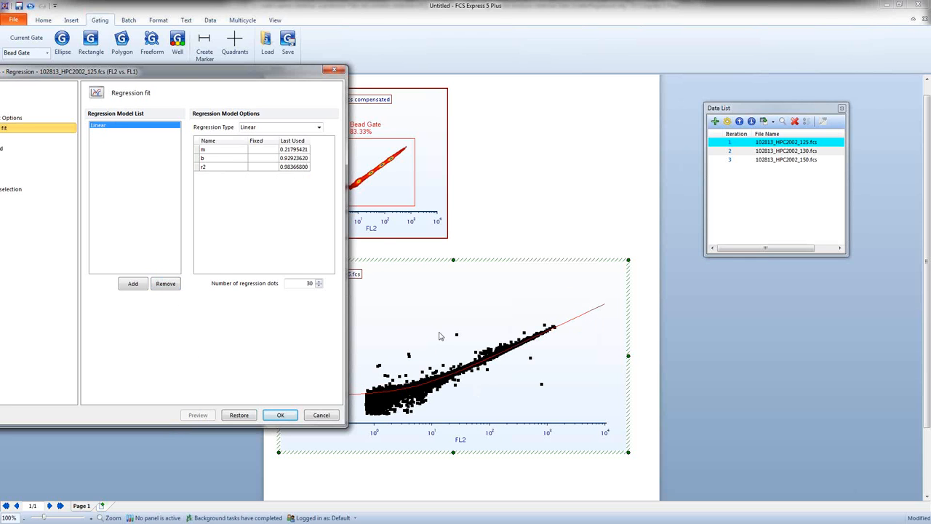
# Step: Fix the Linear model's b parameter at 0 and preview the fit on the plot
pyautogui.moveTo(180, 76); pyautogui.dragTo(146, 74)
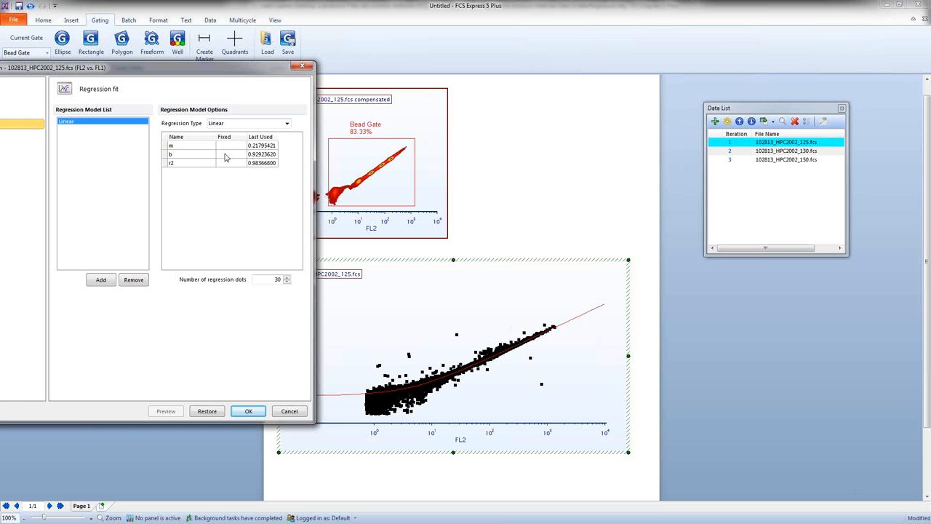
pyautogui.click(234, 154)
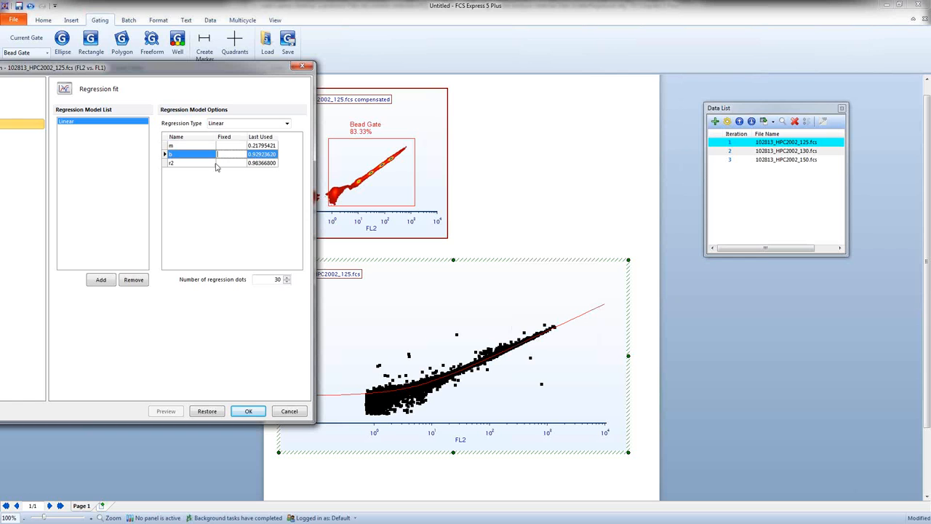
pyautogui.write('0')
pyautogui.click(165, 410)
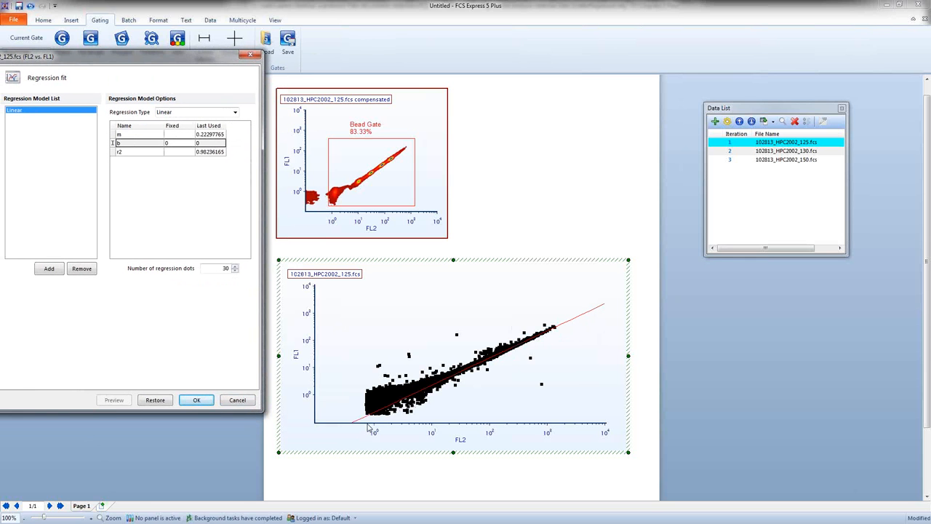
# Step: Clear the fixed value of the Linear model's b parameter and preview the fit again
pyautogui.click(180, 146)
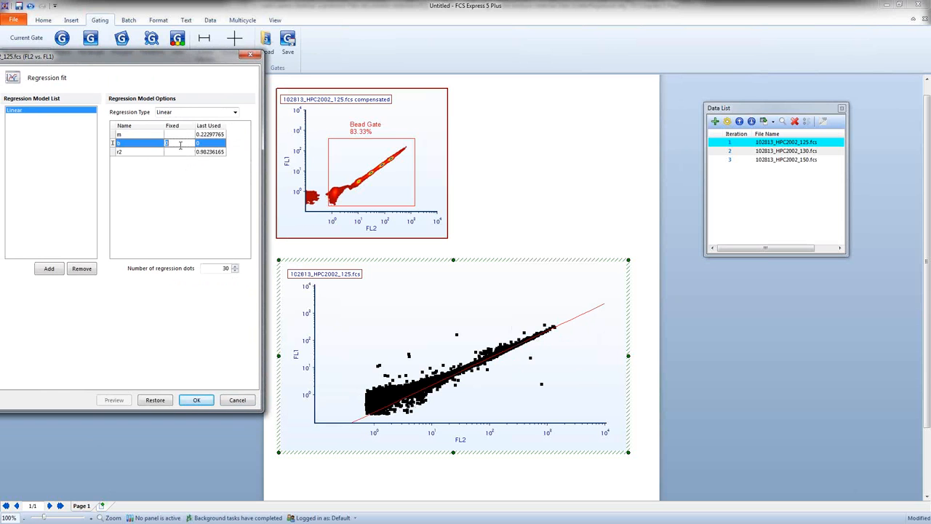
pyautogui.press('BackSpace')
pyautogui.click(121, 402)
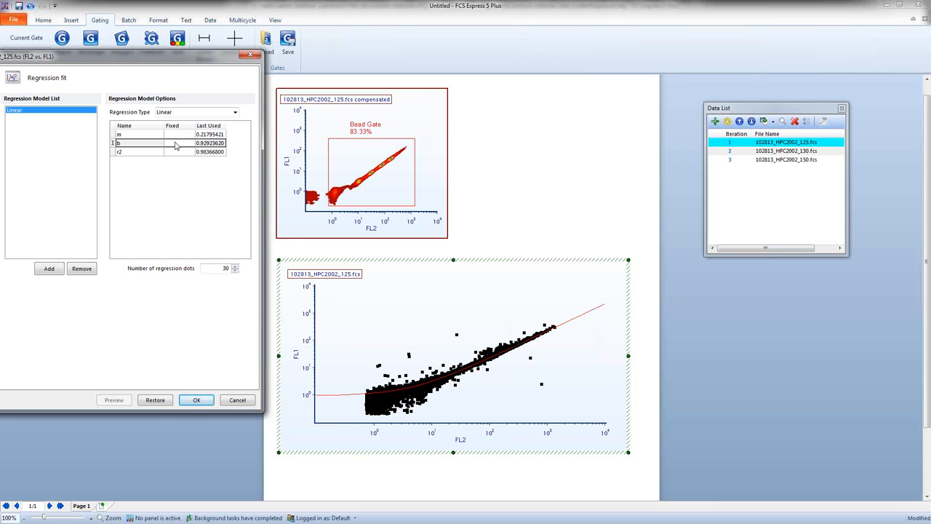
# Step: Set the connecting line width of the Linear overlay to 3 and preview the thicker regression line
pyautogui.moveTo(175, 57); pyautogui.dragTo(294, 38)
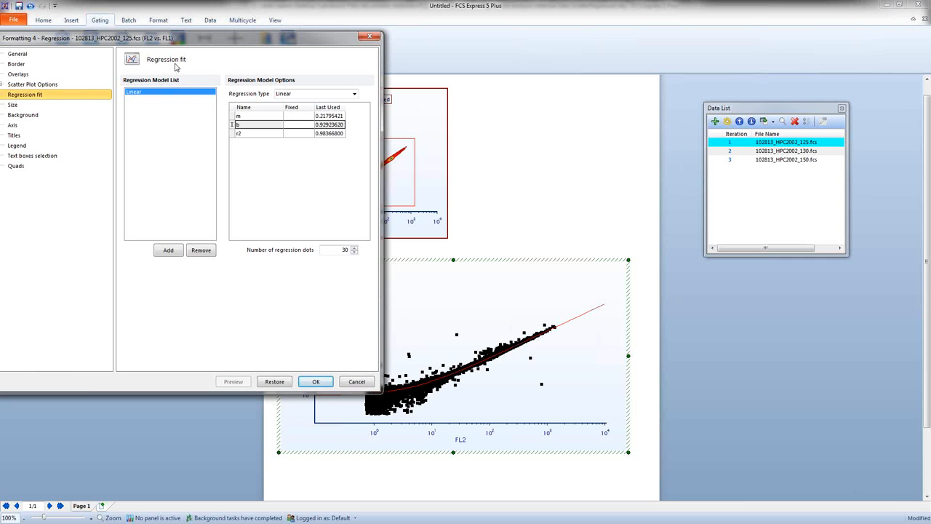
pyautogui.click(16, 75)
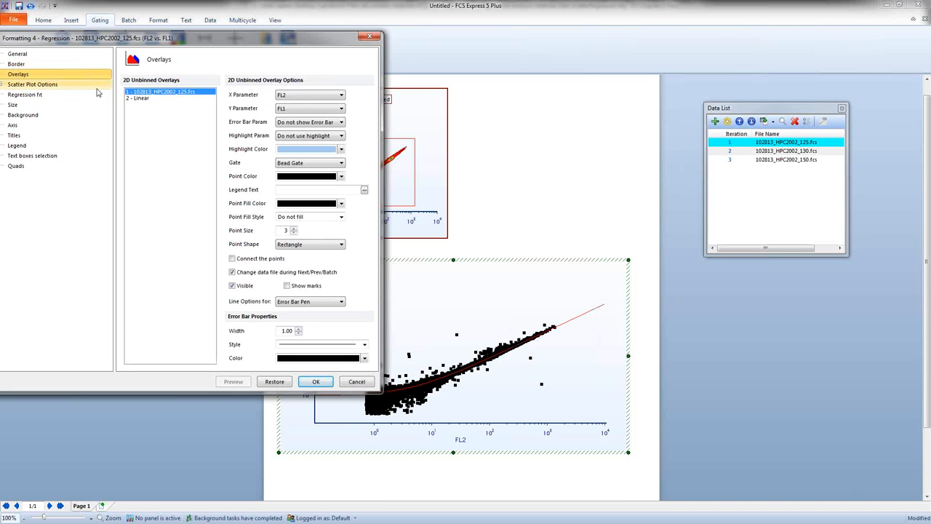
pyautogui.click(139, 100)
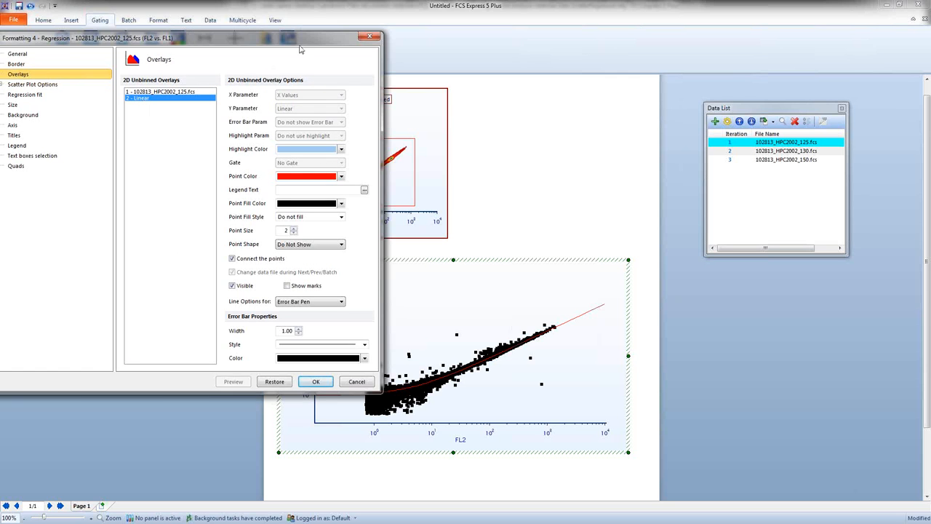
pyautogui.moveTo(282, 40); pyautogui.dragTo(231, 31)
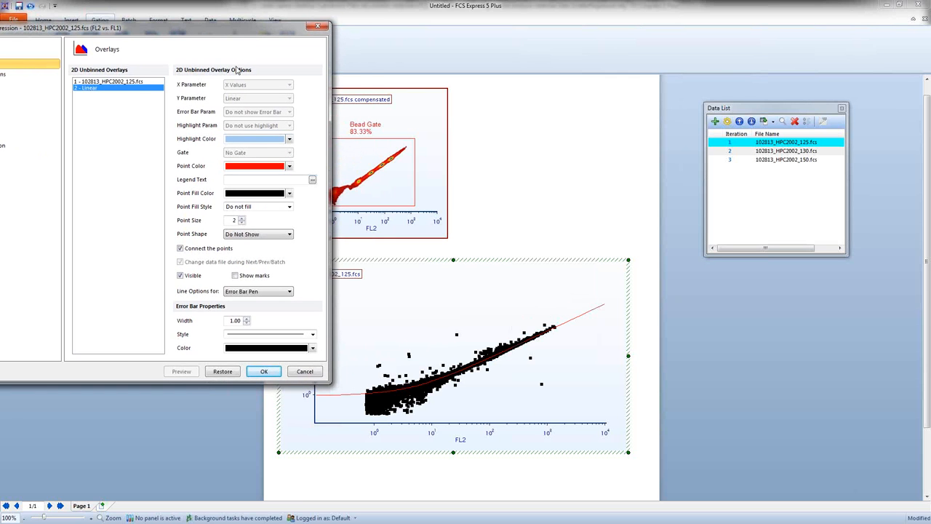
pyautogui.click(256, 291)
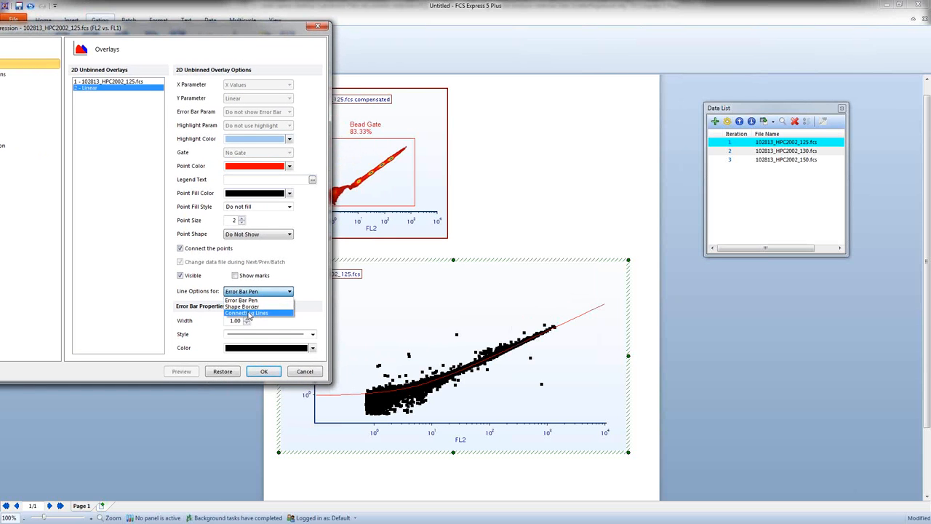
pyautogui.click(249, 313)
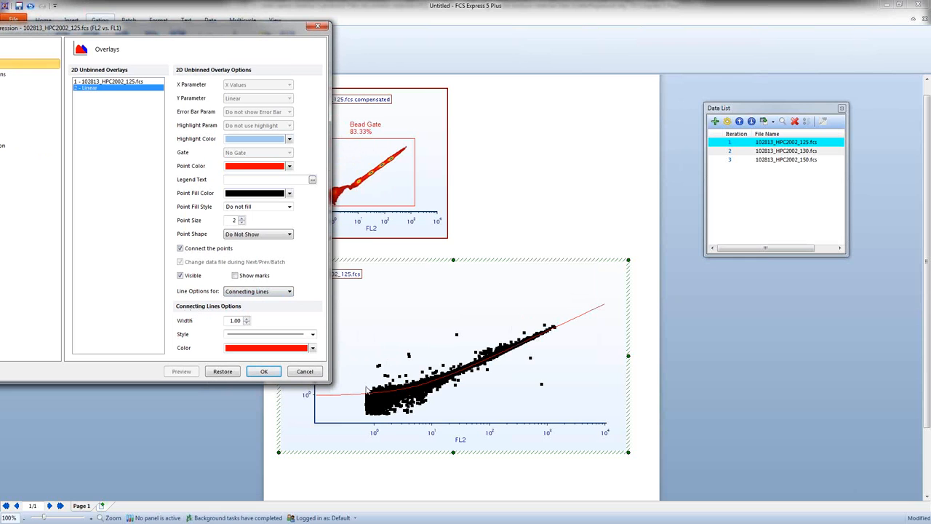
pyautogui.click(246, 319)
pyautogui.write('3')
pyautogui.click(183, 370)
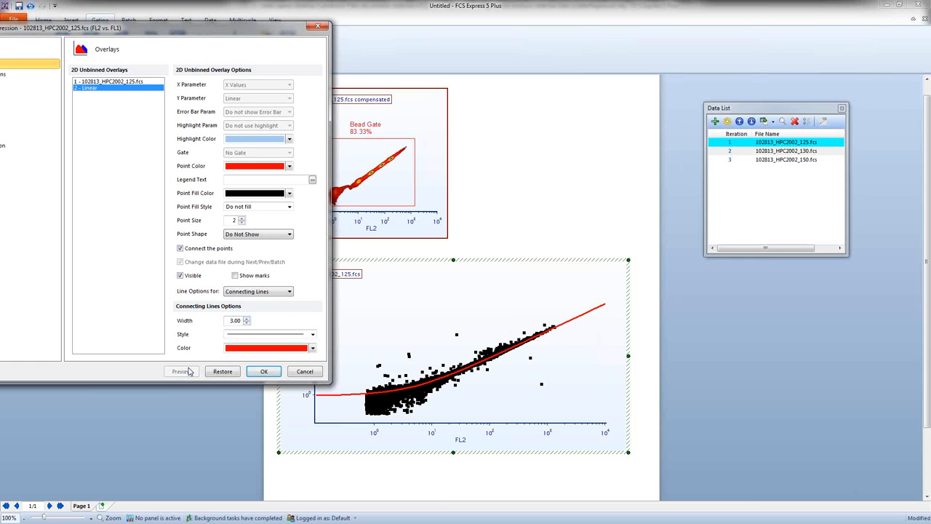
# Step: Change the Linear overlay's connecting line to cyan with a dotted style, previewing the result on the plot
pyautogui.click(313, 348)
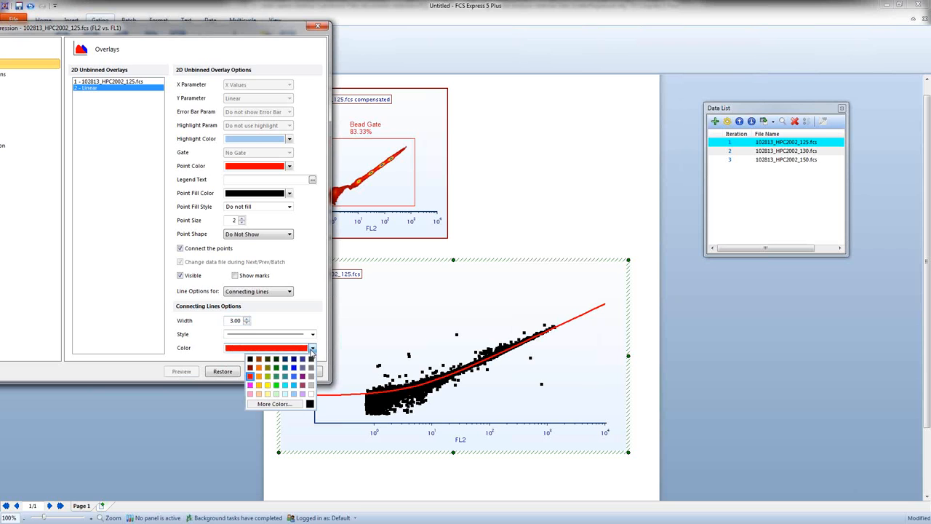
pyautogui.click(288, 383)
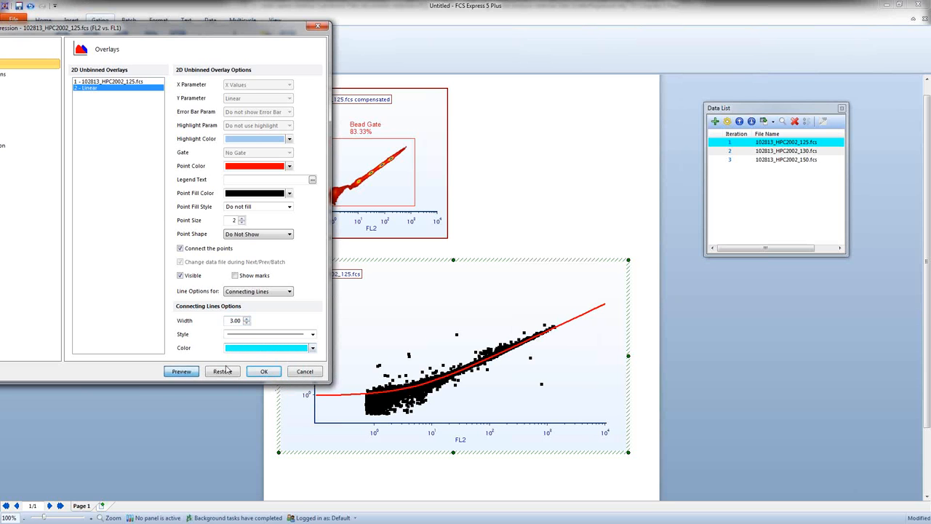
pyautogui.click(181, 371)
pyautogui.click(312, 334)
pyautogui.click(294, 356)
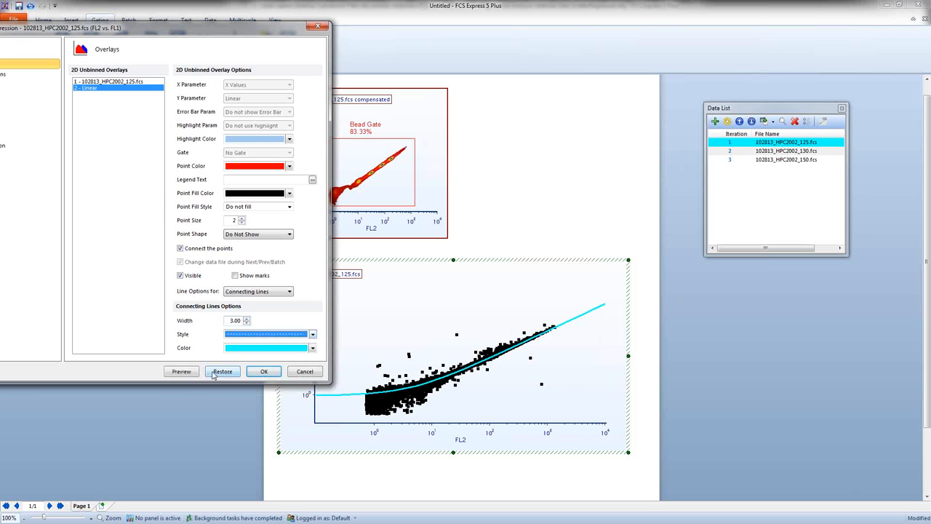
pyautogui.click(195, 373)
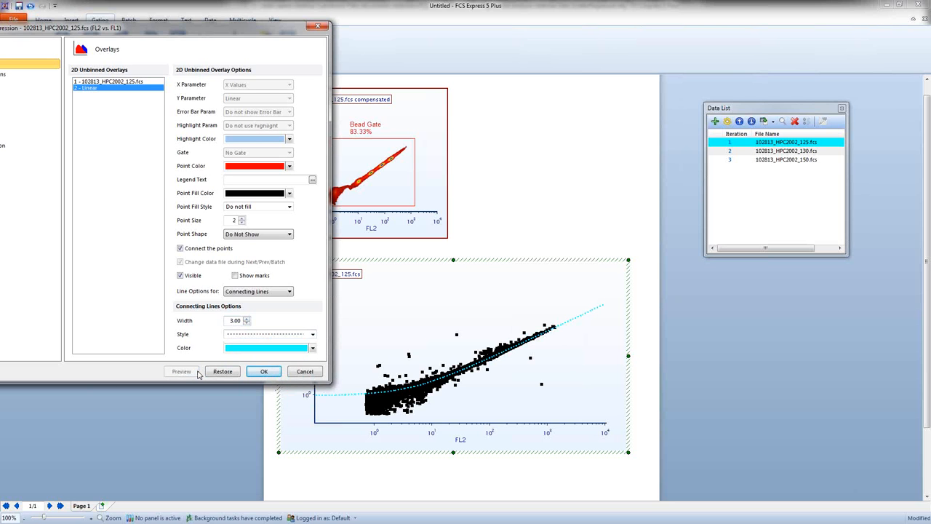
# Step: Set the Linear overlay's connecting line back to a solid style in red and preview it
pyautogui.click(314, 335)
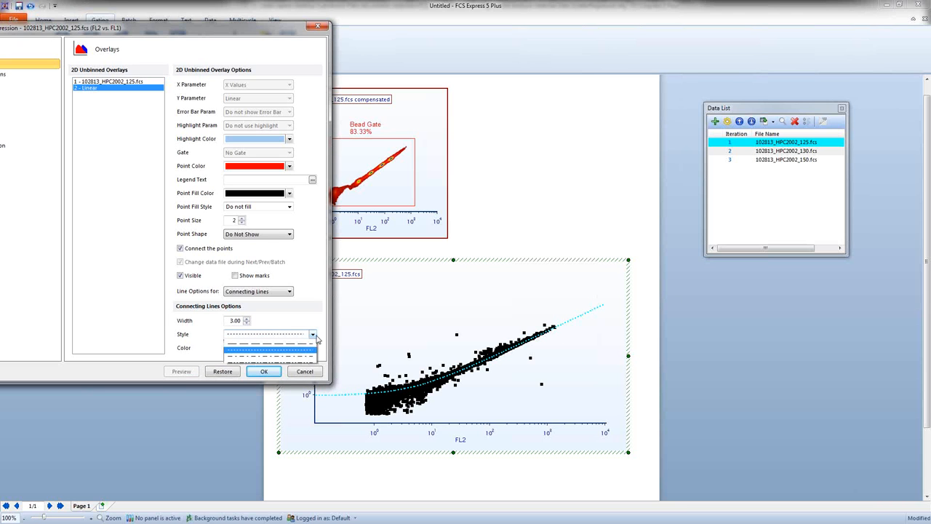
pyautogui.click(277, 342)
pyautogui.click(312, 348)
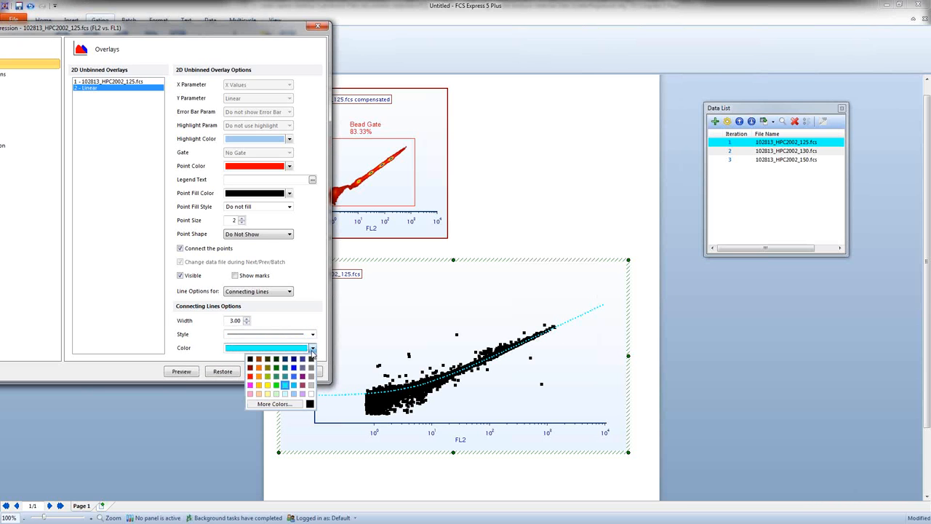
pyautogui.click(250, 376)
pyautogui.click(181, 371)
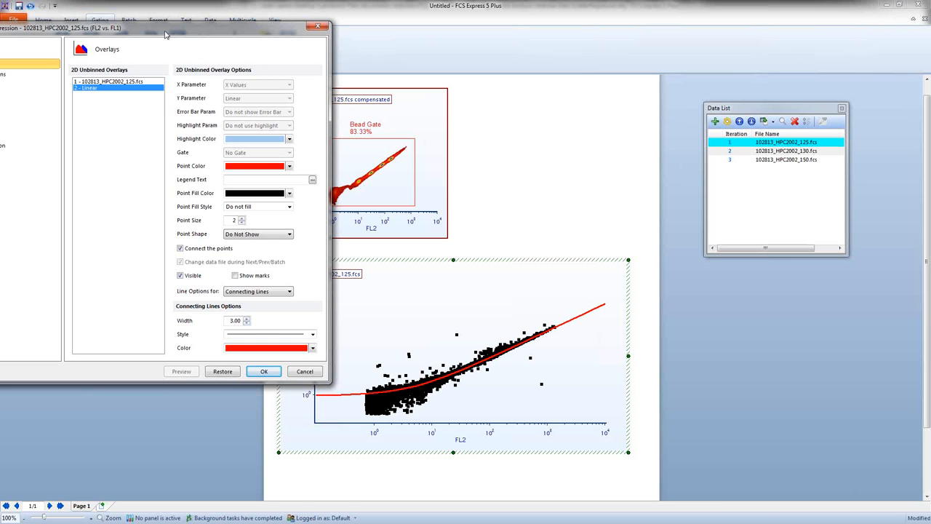
# Step: Return to the regression fit options, reduce the number of regression dots to 5, and preview the coarser line
pyautogui.moveTo(165, 33); pyautogui.dragTo(235, 30)
pyautogui.click(51, 82)
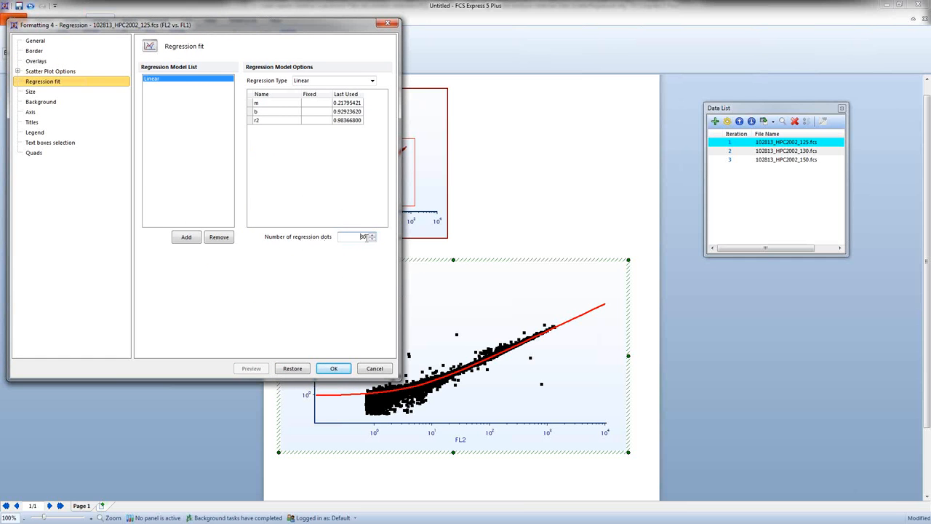
pyautogui.moveTo(322, 27); pyautogui.dragTo(214, 25)
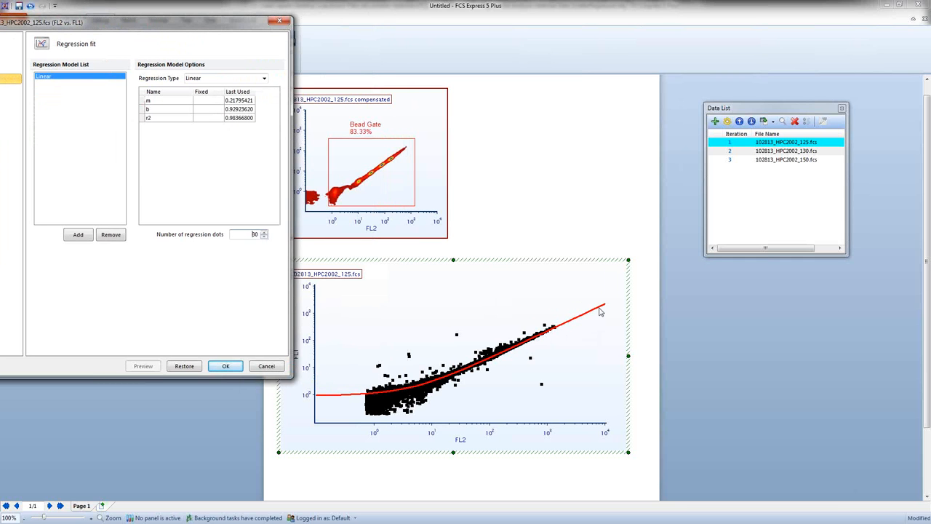
pyautogui.moveTo(252, 234); pyautogui.dragTo(258, 235)
pyautogui.write('100')
pyautogui.moveTo(246, 234); pyautogui.dragTo(273, 234)
pyautogui.write('9')
pyautogui.click(157, 369)
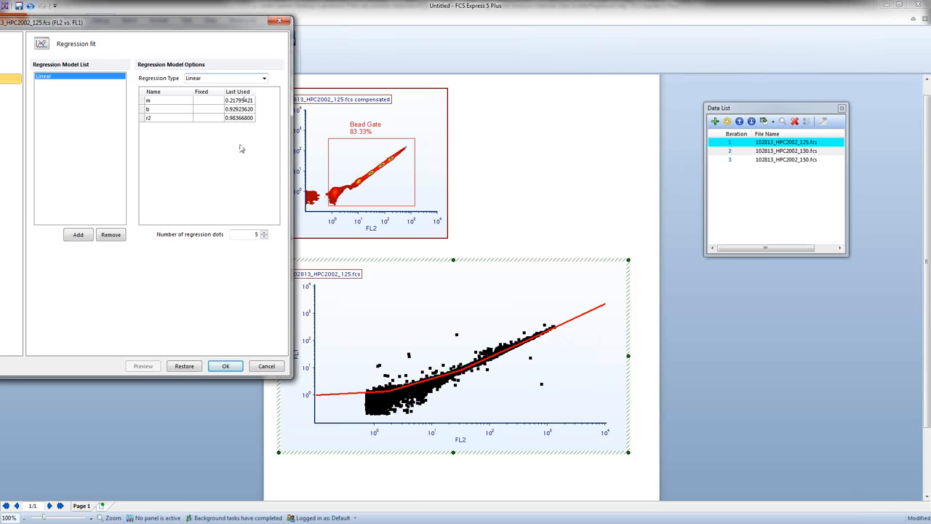
# Step: Set the number of regression dots back to 30 and apply the formatting to the regression plot
pyautogui.moveTo(244, 235); pyautogui.dragTo(280, 236)
pyautogui.write('30')
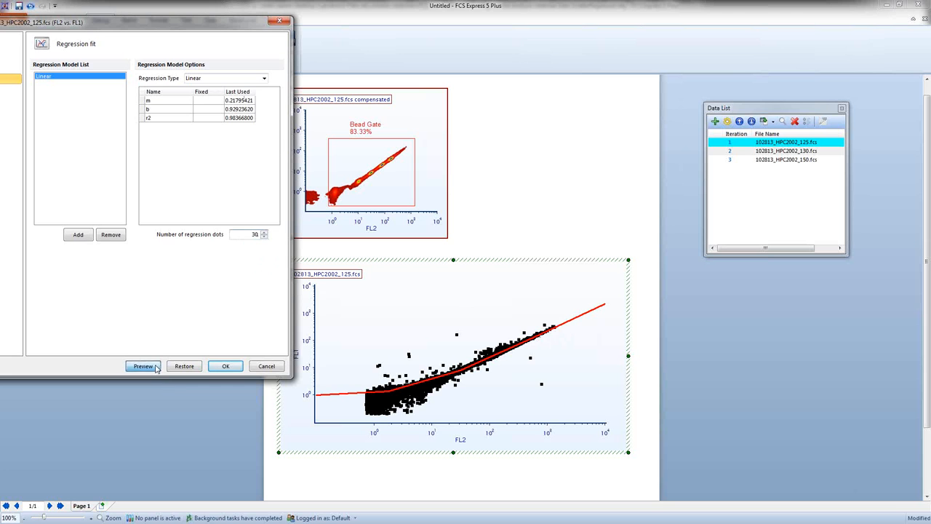
pyautogui.click(155, 366)
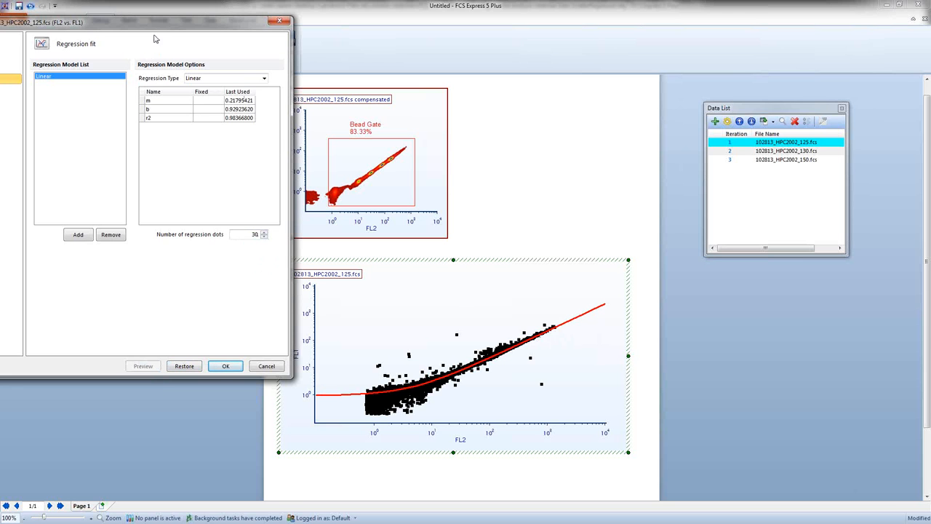
pyautogui.moveTo(144, 24); pyautogui.dragTo(224, 21)
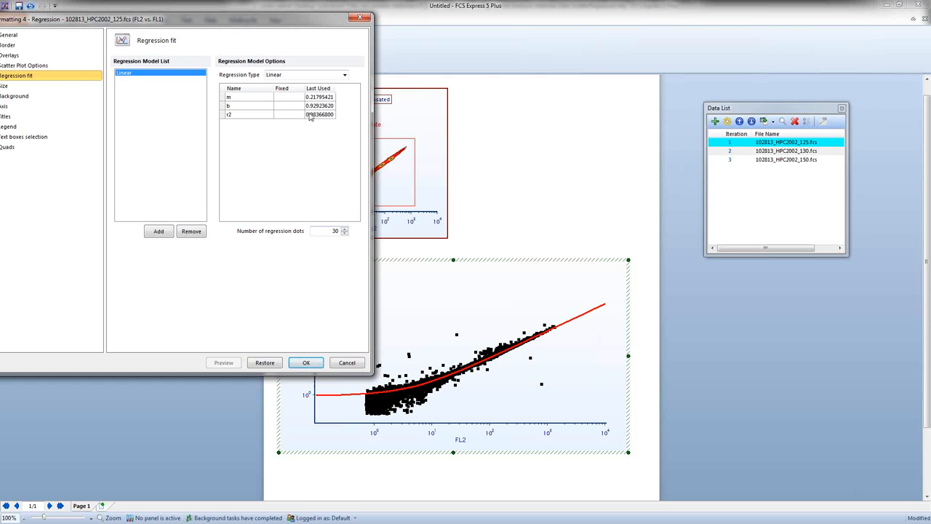
pyautogui.click(306, 362)
pyautogui.click(178, 313)
pyautogui.scroll(-1, 182, 309)
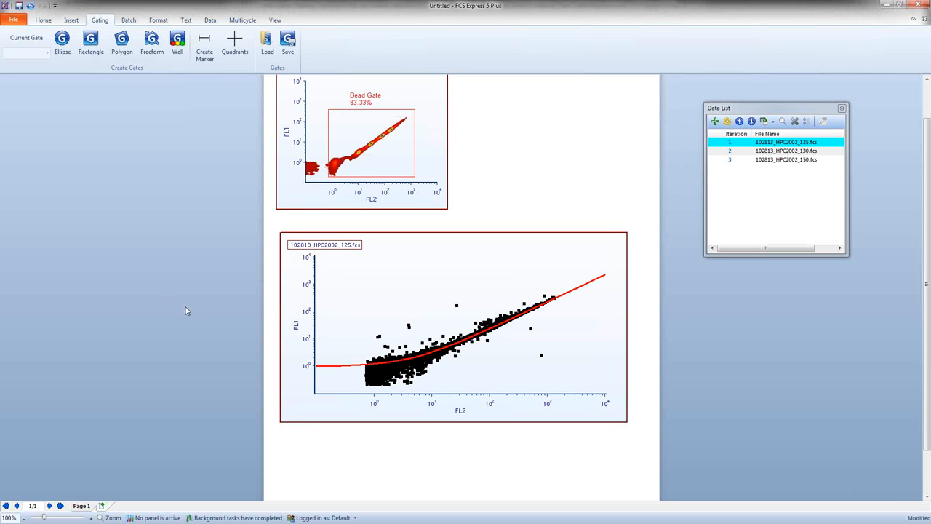
# Step: Insert a text box in the empty area beside the Bead Gate plot and start editing it on a new line
pyautogui.scroll(1, 187, 310)
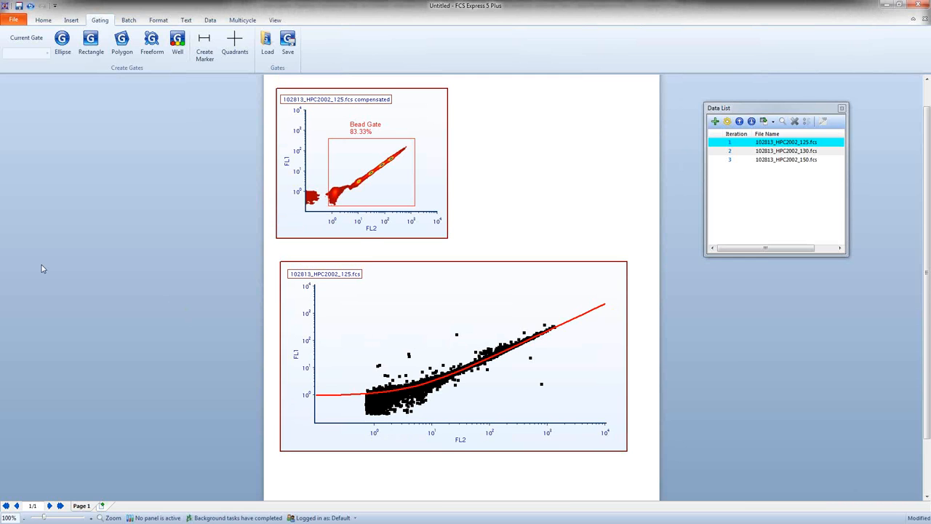
pyautogui.scroll(-1, 42, 267)
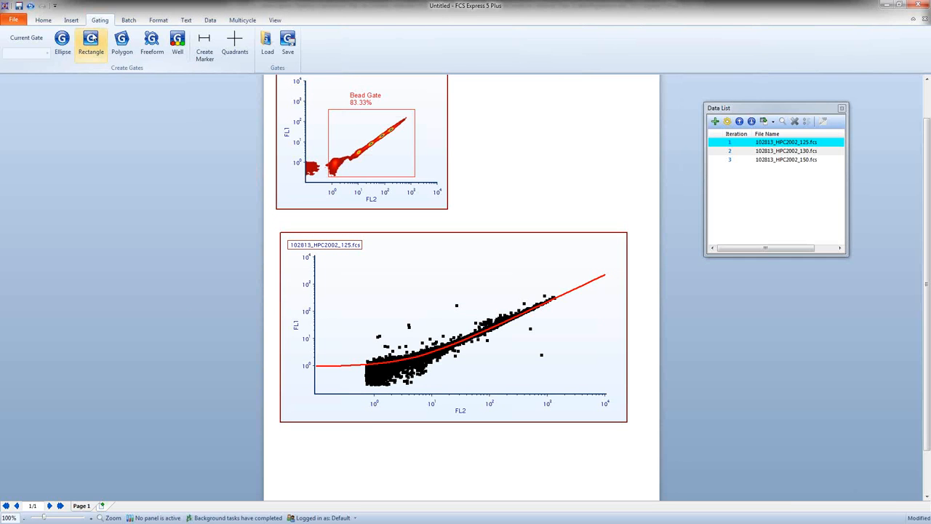
pyautogui.click(73, 20)
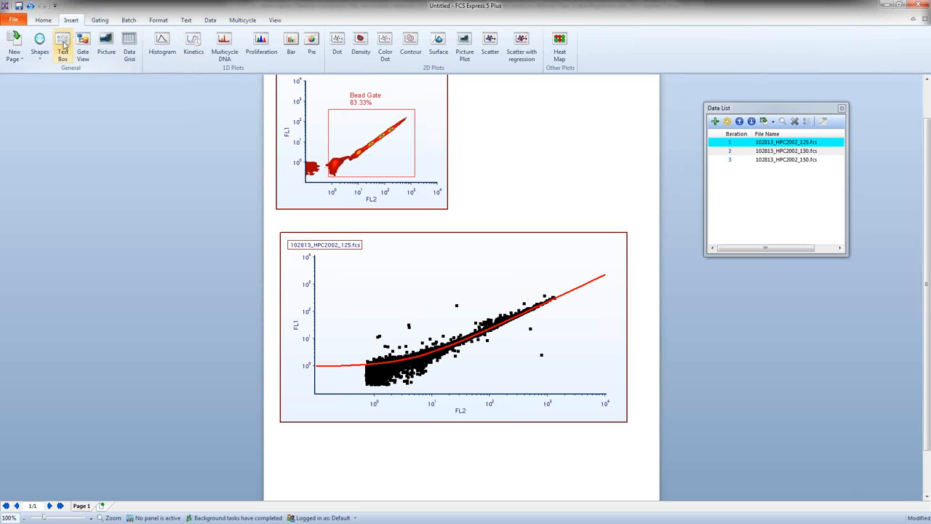
pyautogui.click(71, 47)
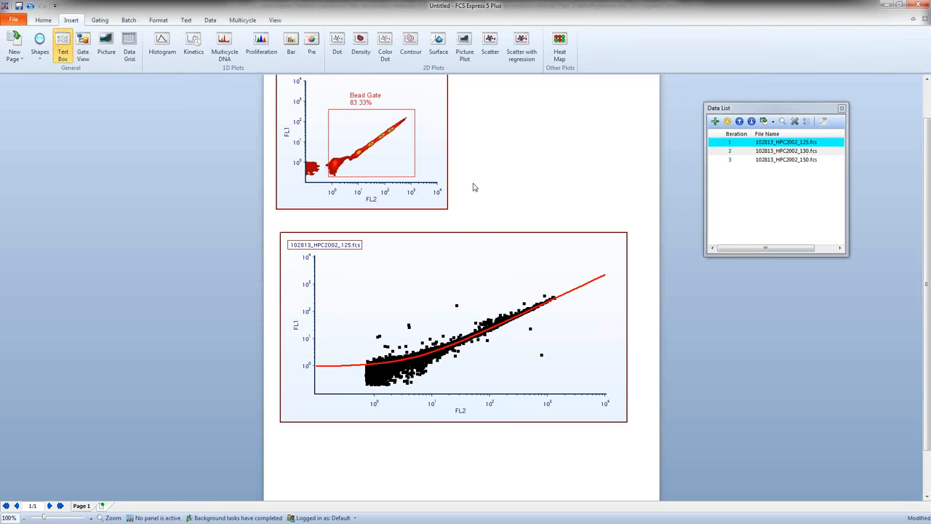
pyautogui.moveTo(471, 181)
pyautogui.mouseDown()
pyautogui.moveTo(492, 214)
pyautogui.moveTo(585, 212)
pyautogui.mouseUp()
pyautogui.click(503, 185)
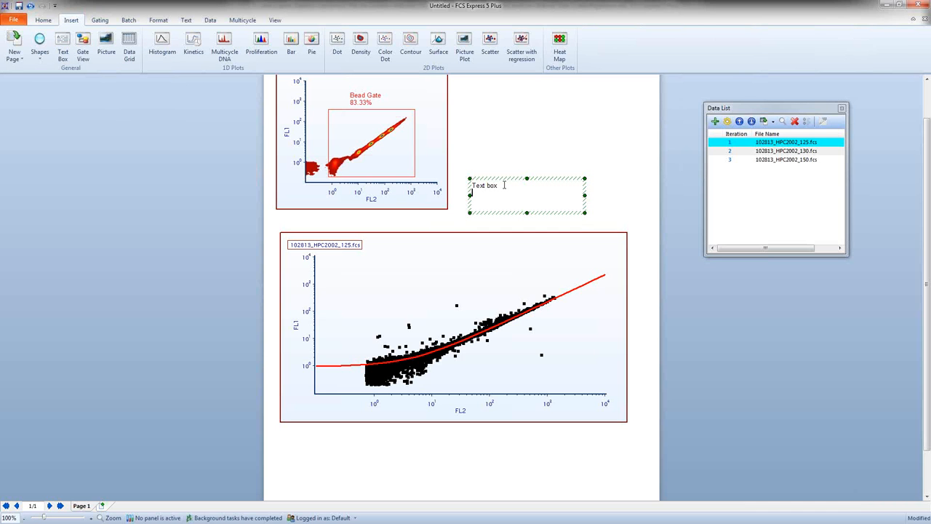
pyautogui.rightClick(482, 195)
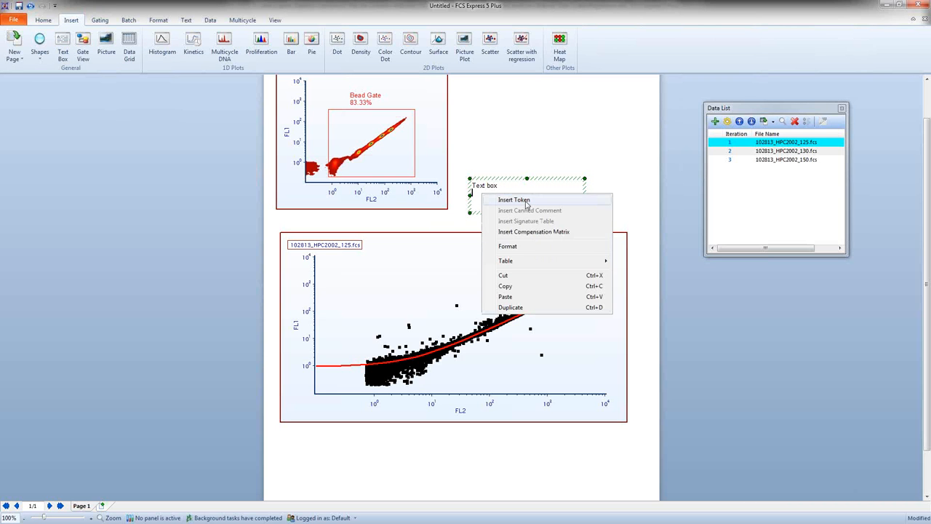
pyautogui.click(515, 200)
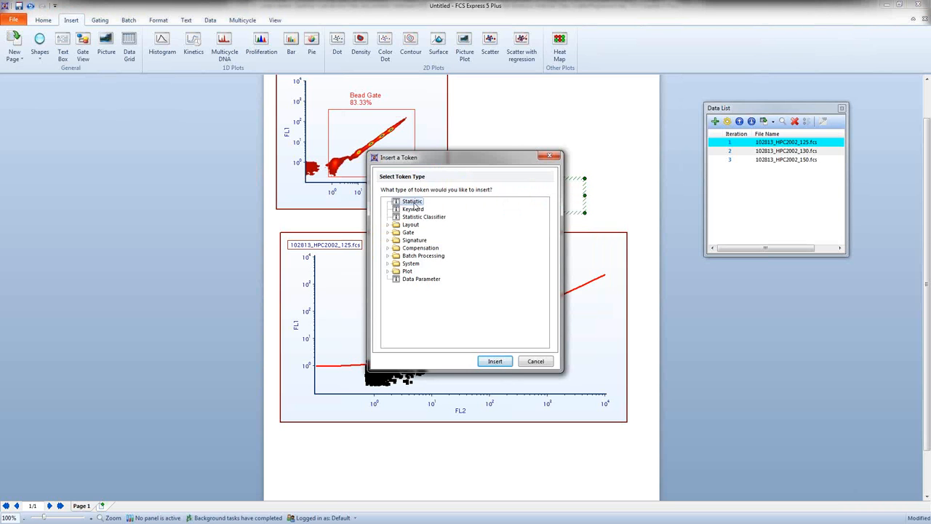
pyautogui.click(547, 156)
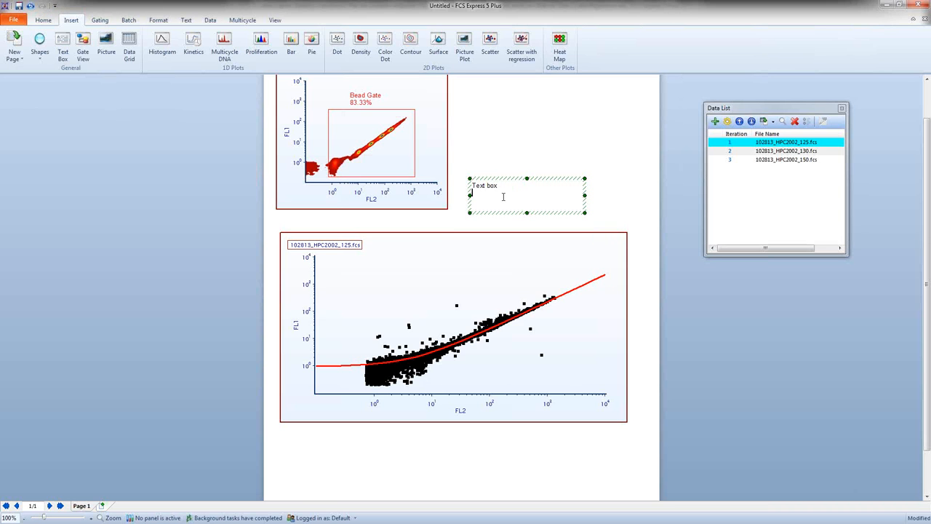
# Step: Add a statistic token from the regression plot to the text box, using Regression Parameter Statistics, curve 1 - Linear, and r2
pyautogui.moveTo(456, 251); pyautogui.dragTo(475, 193)
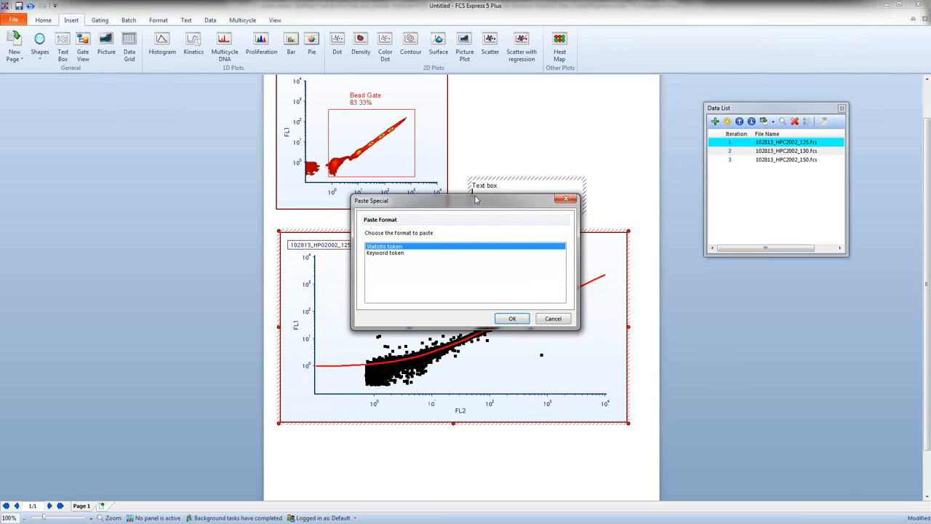
pyautogui.click(517, 322)
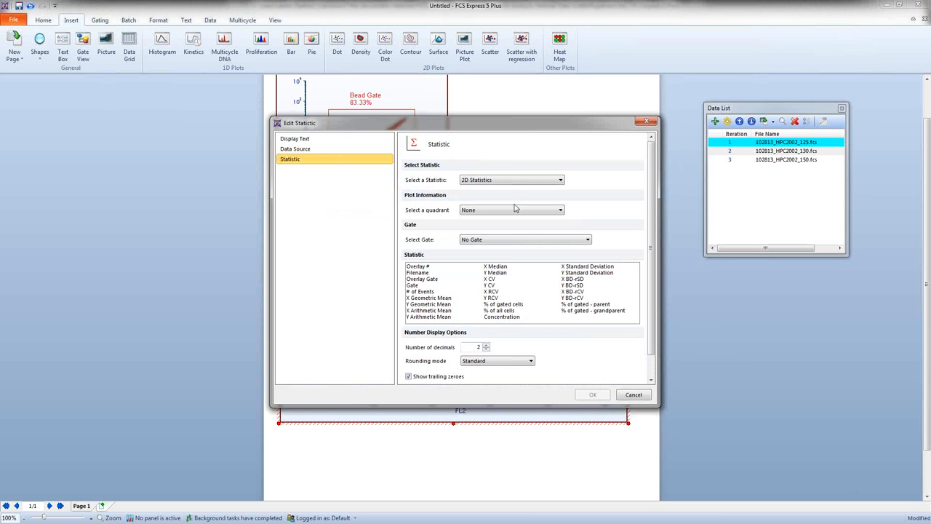
pyautogui.moveTo(525, 127); pyautogui.dragTo(269, 80)
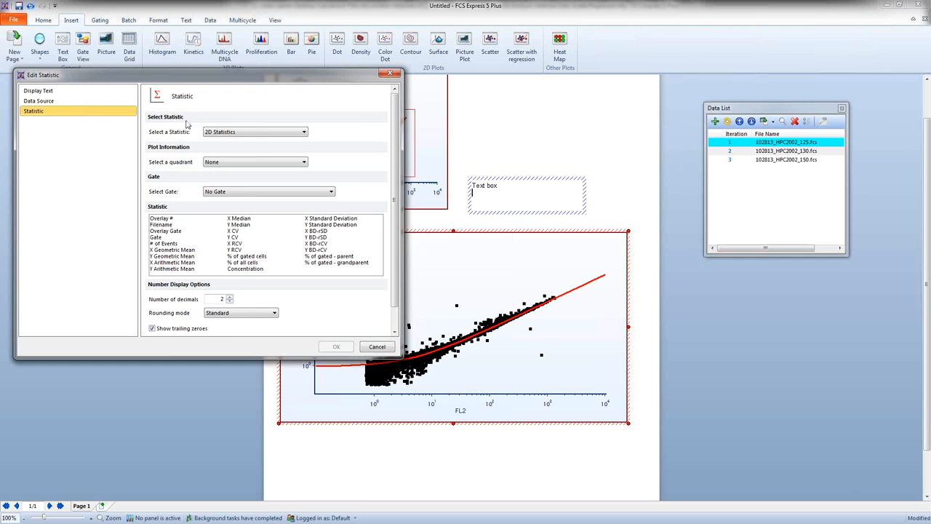
pyautogui.click(297, 133)
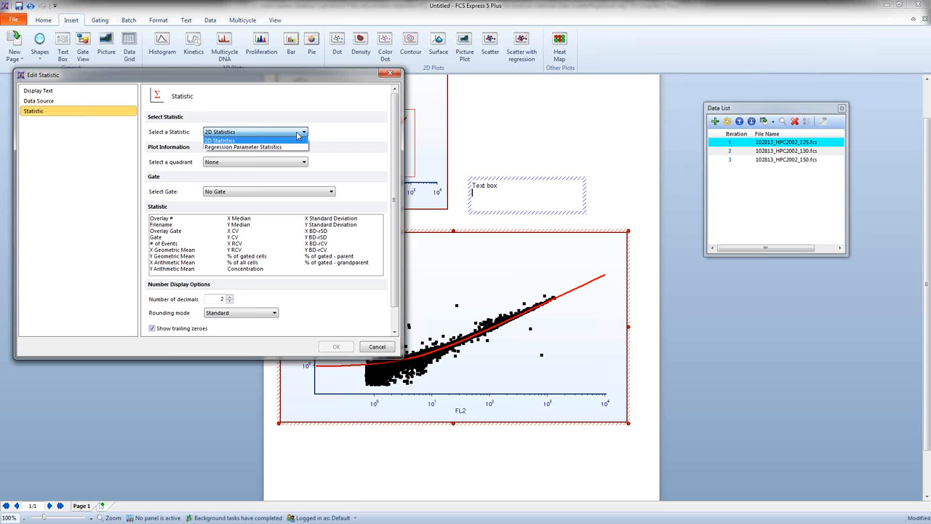
pyautogui.click(262, 148)
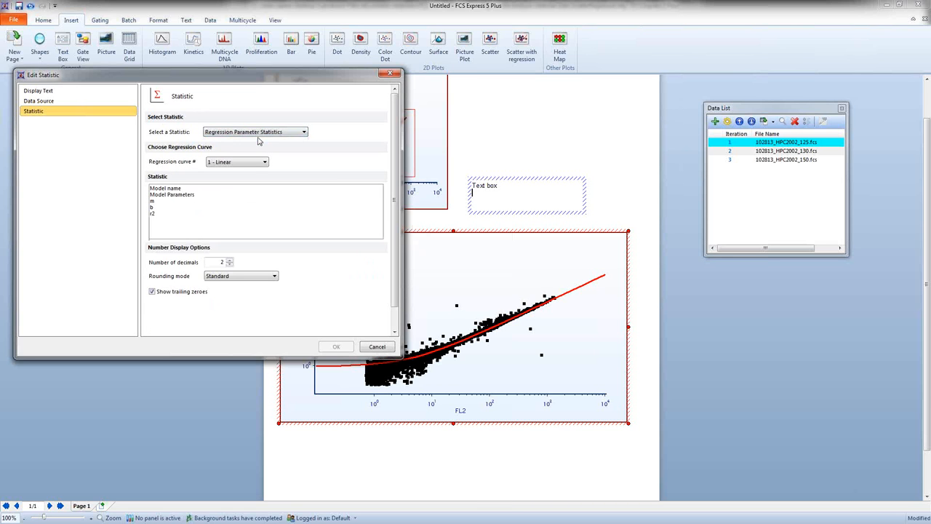
pyautogui.click(152, 213)
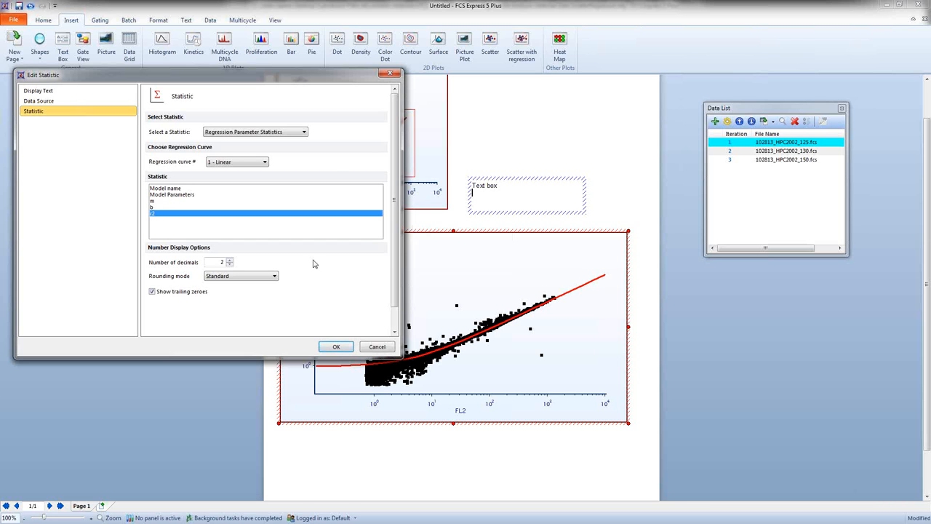
pyautogui.click(338, 347)
pyautogui.click(484, 156)
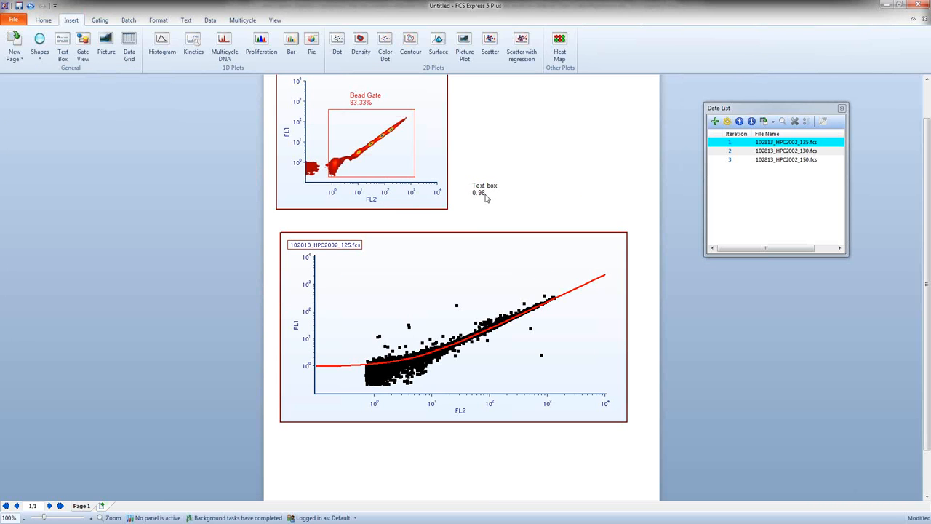
# Step: Shift the Bead Gate slightly toward lower FL2 and FL1 values
pyautogui.moveTo(386, 160)
pyautogui.mouseDown()
pyautogui.moveTo(321, 174)
pyautogui.moveTo(412, 138)
pyautogui.moveTo(377, 162)
pyautogui.mouseUp()
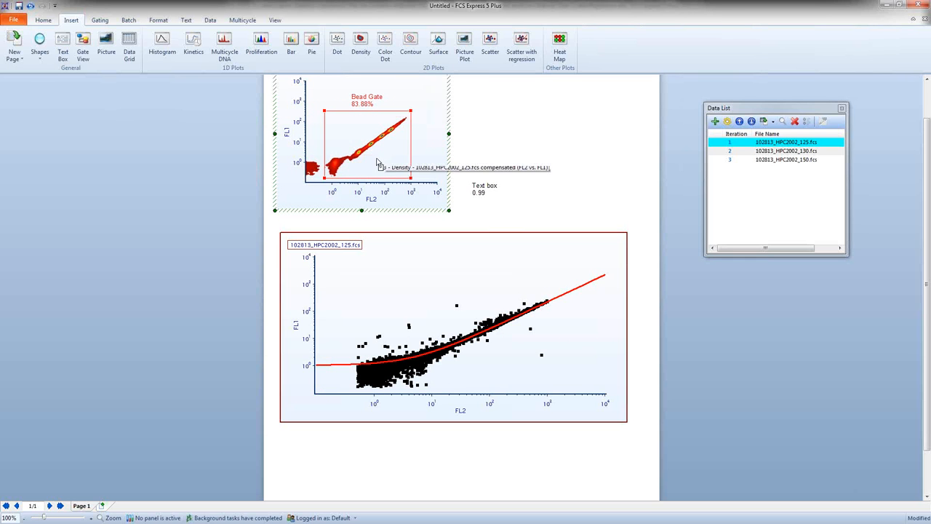
# Step: Replace the placeholder text with an "R2=" label before the statistic and place the text box over the upper part of the regression plot
pyautogui.click(477, 195)
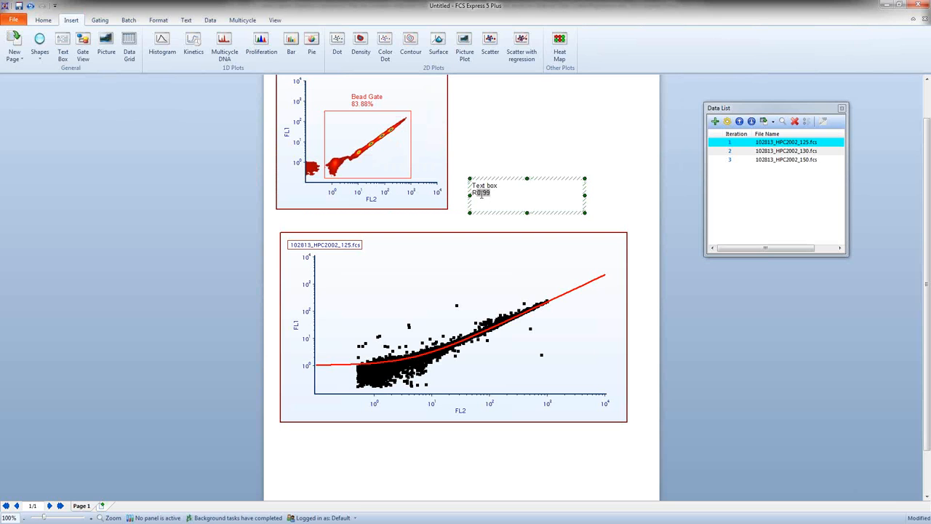
pyautogui.write('R2=')
pyautogui.moveTo(500, 186); pyautogui.dragTo(487, 255)
pyautogui.press('BackSpace')
pyautogui.click(520, 172)
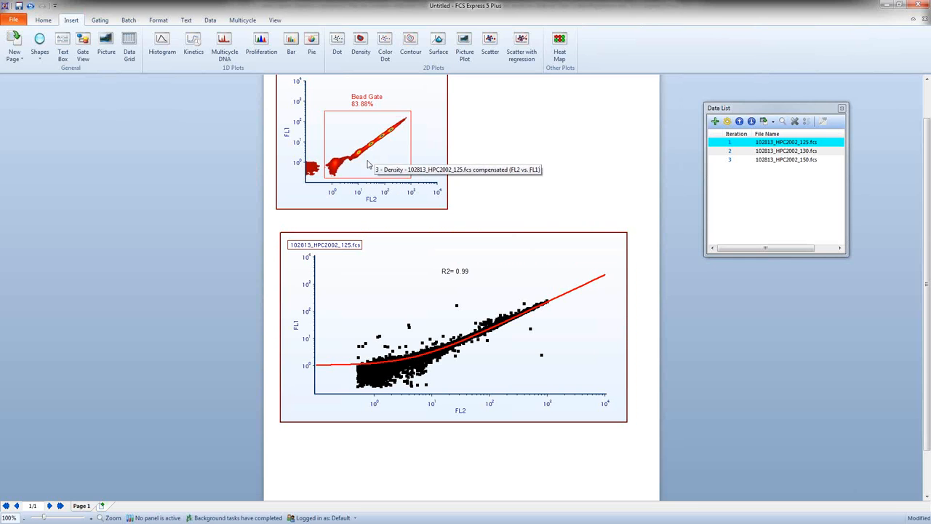
# Step: Enlarge and reposition the Bead Gate around the bead population, extending it toward lower FL2 values
pyautogui.click(325, 178)
pyautogui.moveTo(325, 178); pyautogui.dragTo(299, 182)
pyautogui.moveTo(375, 153)
pyautogui.mouseDown()
pyautogui.moveTo(366, 157)
pyautogui.moveTo(411, 136)
pyautogui.moveTo(385, 159)
pyautogui.mouseUp()
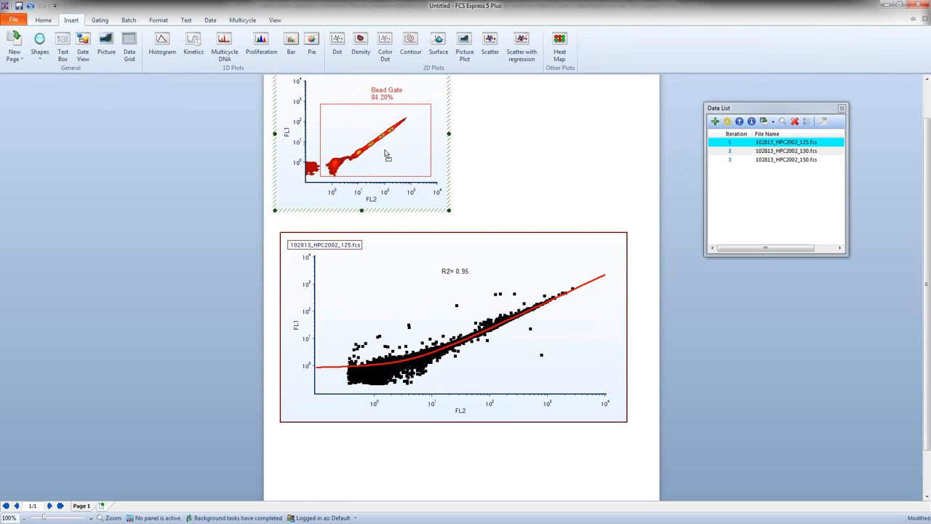
pyautogui.moveTo(422, 108); pyautogui.dragTo(414, 108)
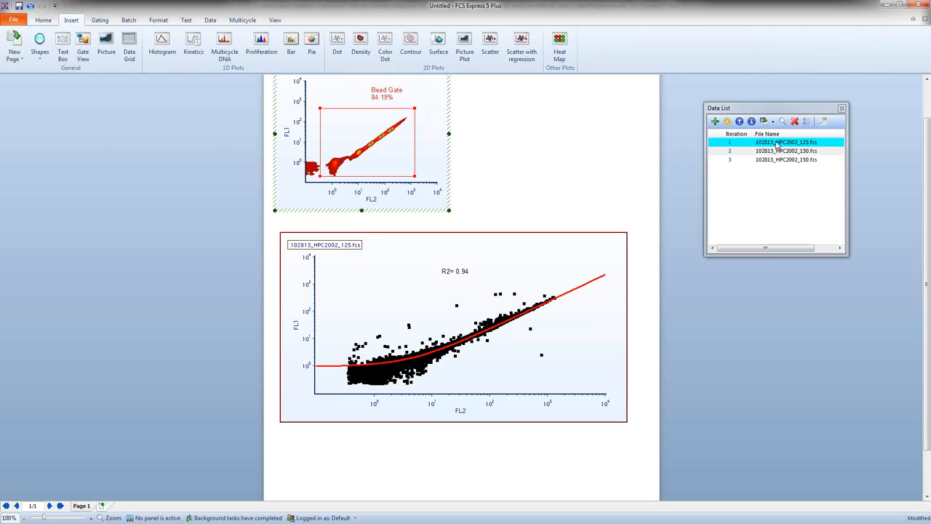
# Step: Cycle all objects through the three data files and back to 102813_HPC2002_125.fcs to compare the regression fit and R2
pyautogui.click(211, 20)
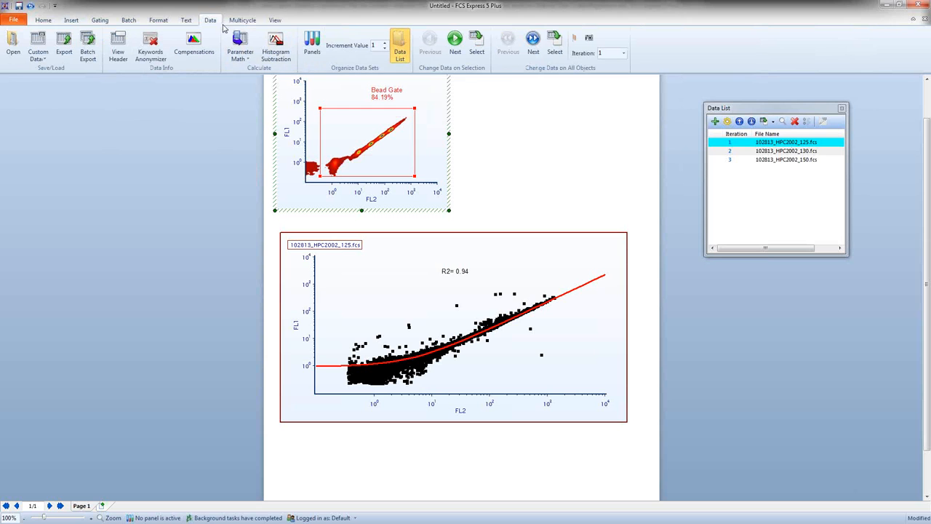
pyautogui.click(533, 42)
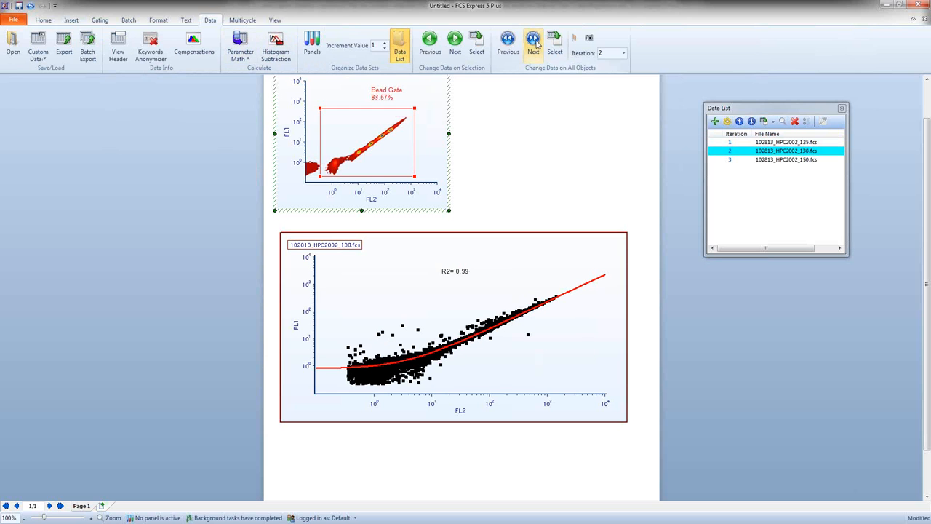
pyautogui.click(534, 41)
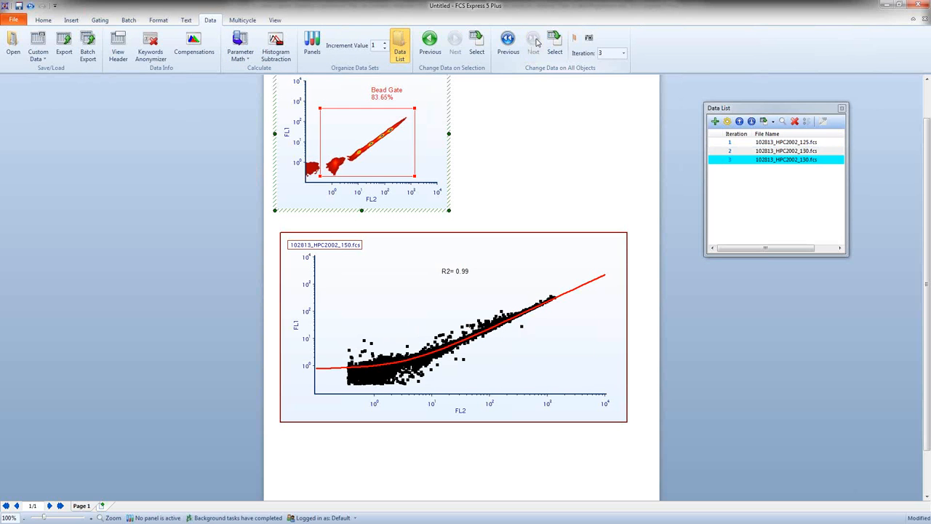
pyautogui.click(508, 42)
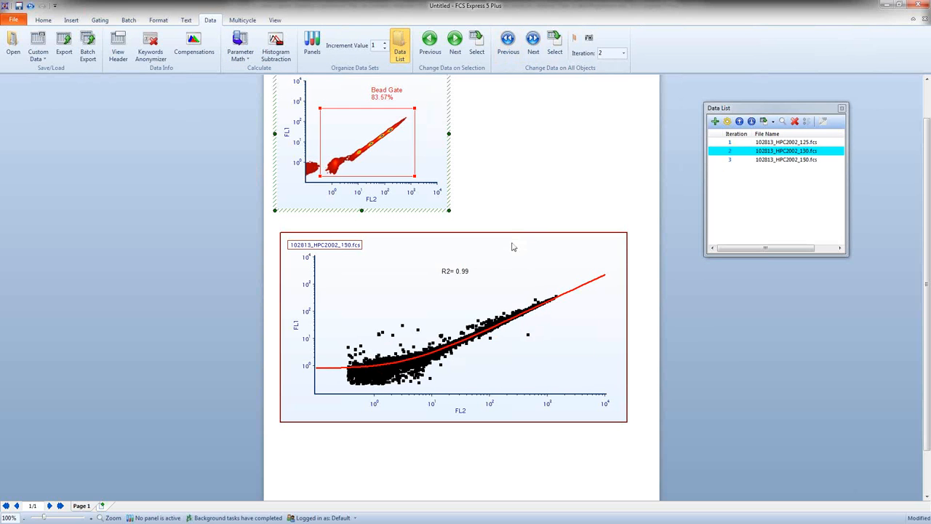
pyautogui.click(508, 44)
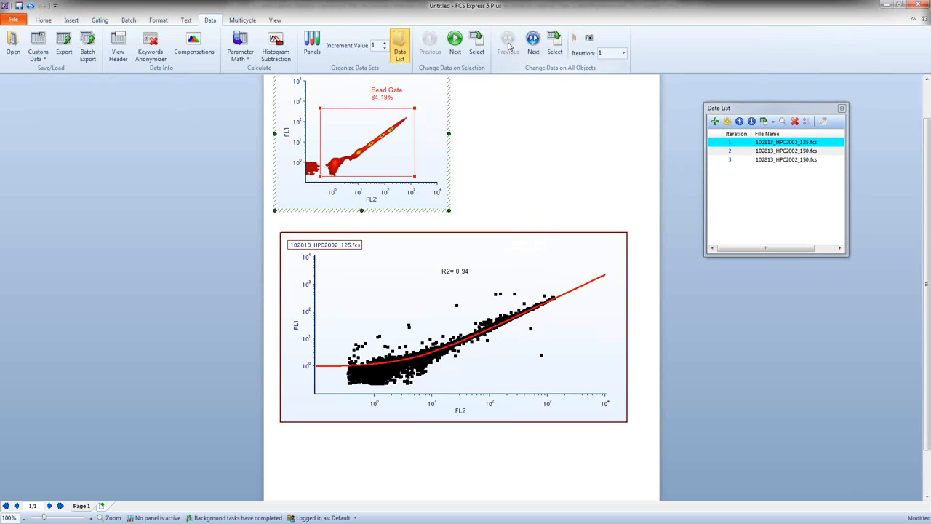
pyautogui.click(533, 42)
pyautogui.click(533, 42)
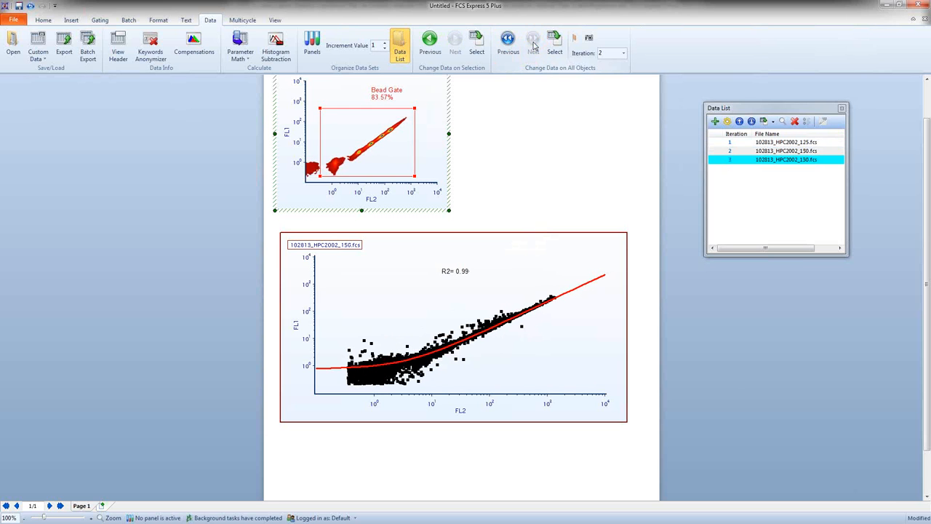
pyautogui.click(507, 42)
pyautogui.click(507, 42)
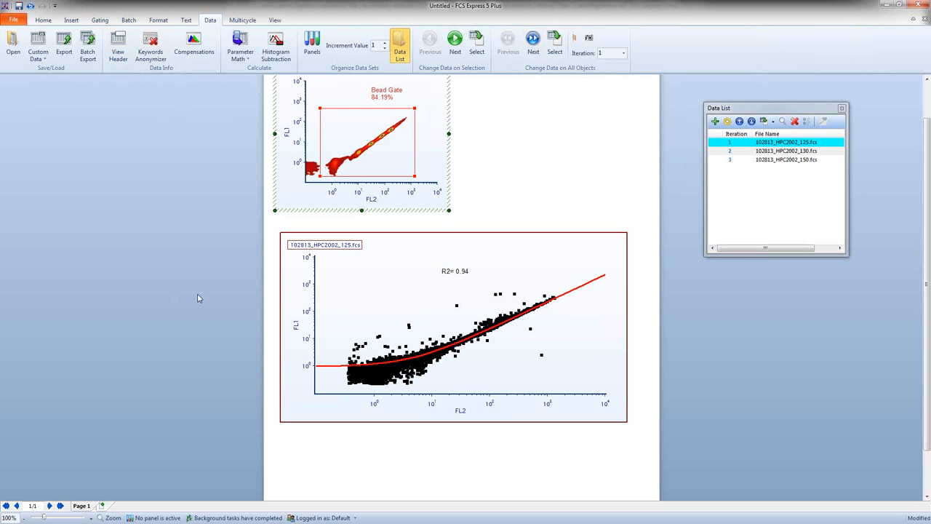
pyautogui.scroll(1, 197, 295)
pyautogui.click(159, 272)
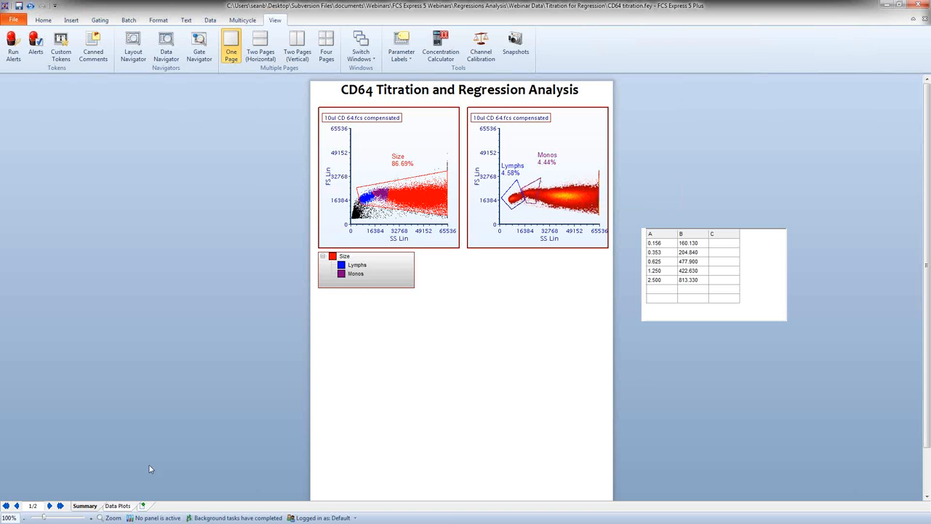
# Step: Go to the Data Plots page of the CD64 titration layout and display the data list beside the plots
pyautogui.click(124, 508)
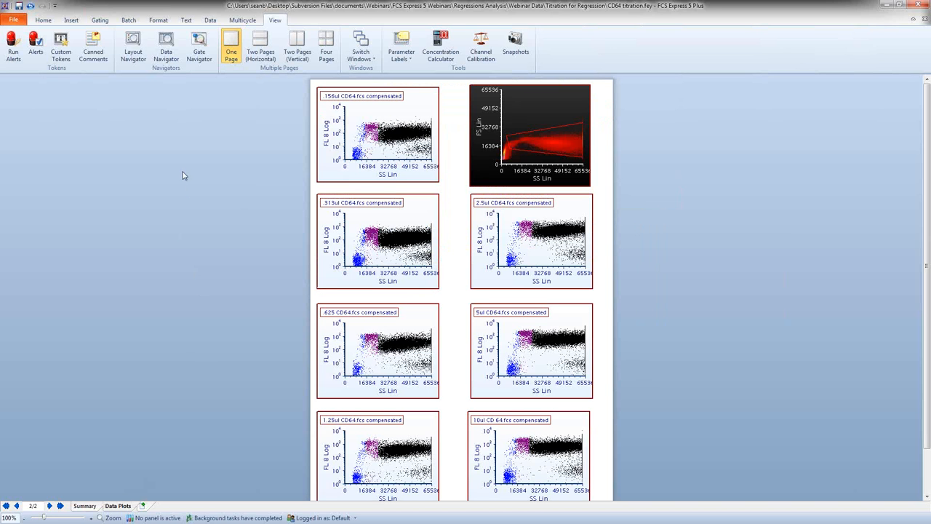
pyautogui.click(210, 20)
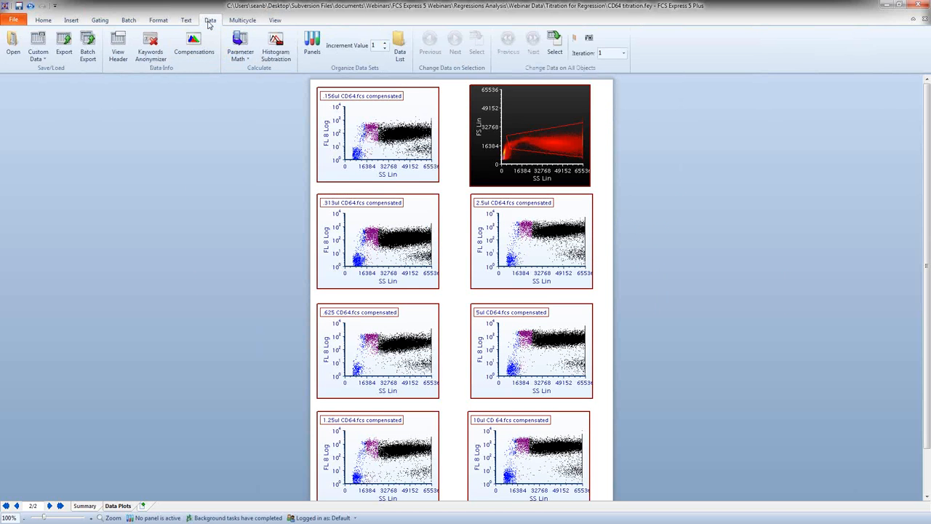
pyautogui.click(400, 47)
pyautogui.moveTo(471, 192); pyautogui.dragTo(721, 162)
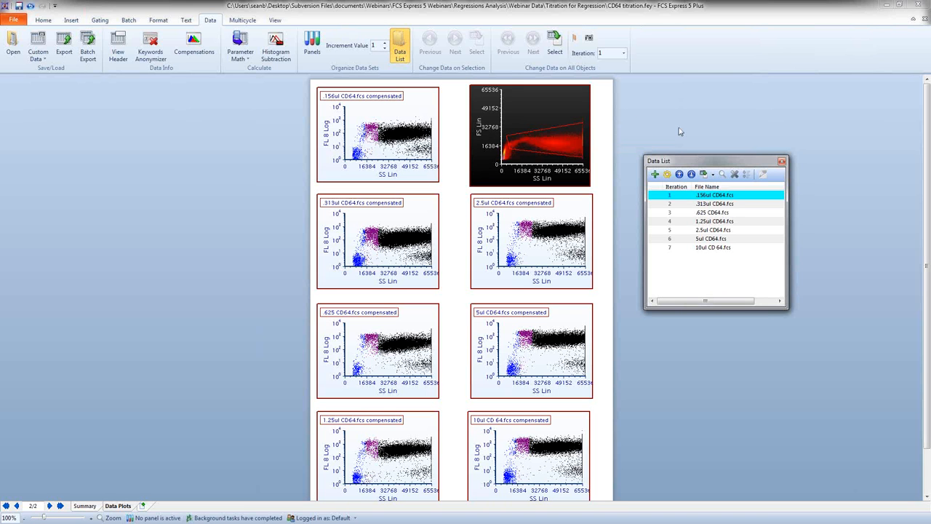
# Step: Shift the gate on the black FS Lin versus SS Lin plot toward lower SS Lin values
pyautogui.click(553, 137)
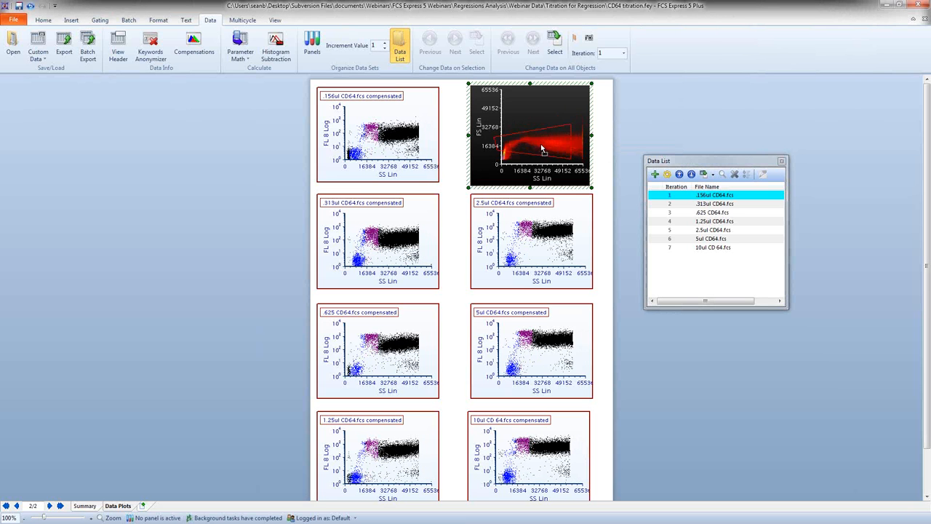
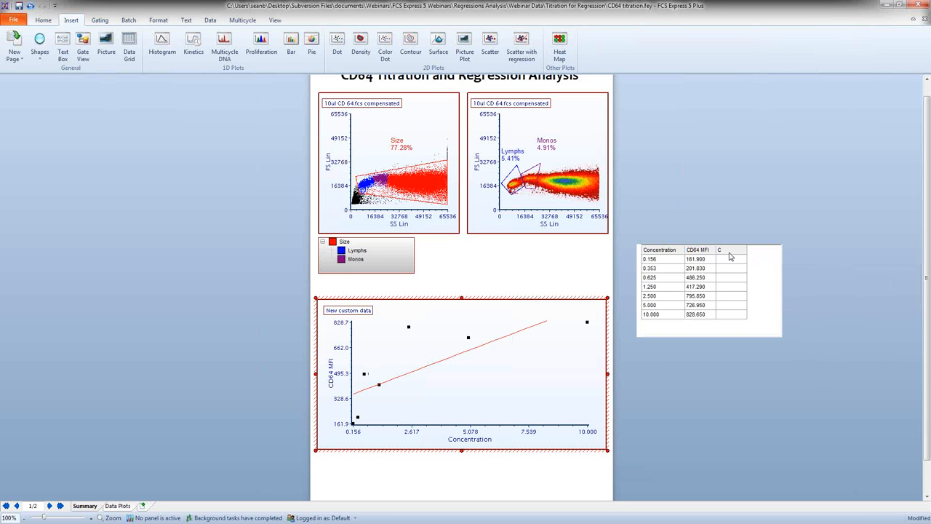
# Step: Try columns C and CD64 MFI as the regression plot's X axis parameter and return it to Concentration
pyautogui.click(454, 438)
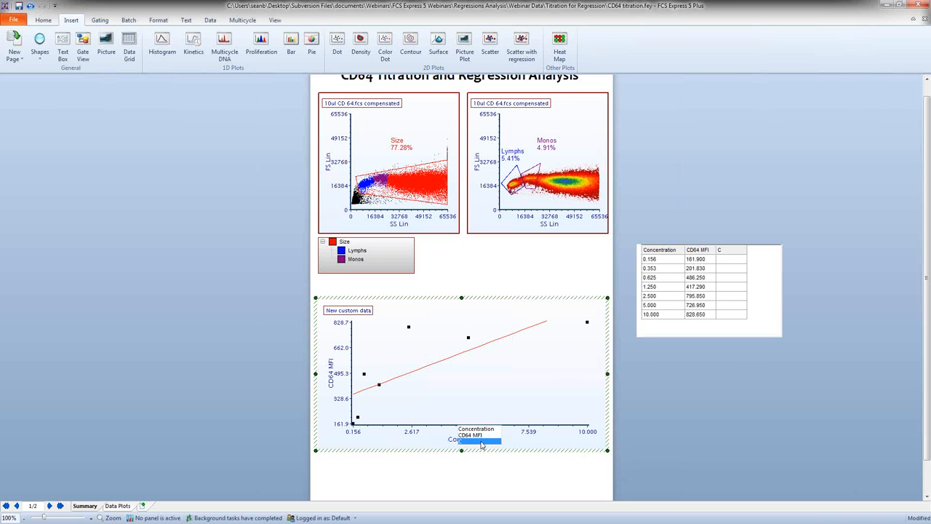
pyautogui.click(480, 445)
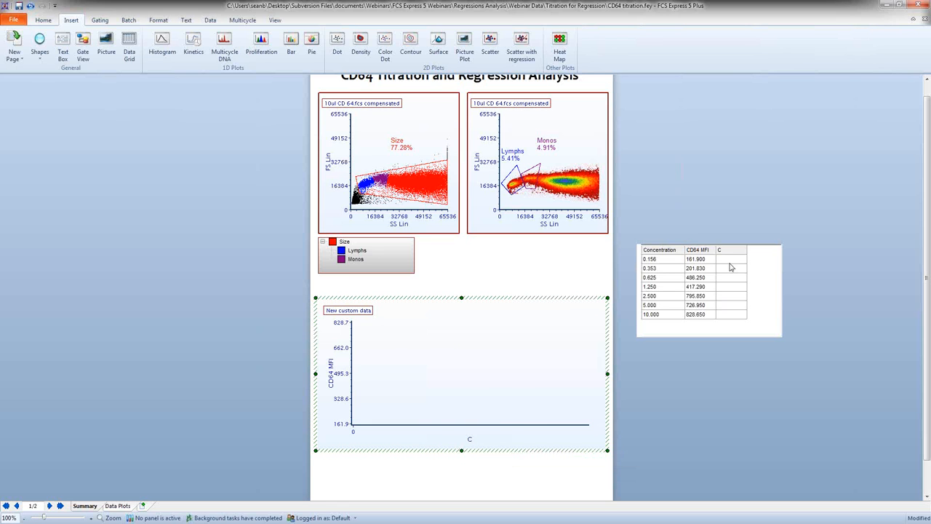
pyautogui.click(470, 439)
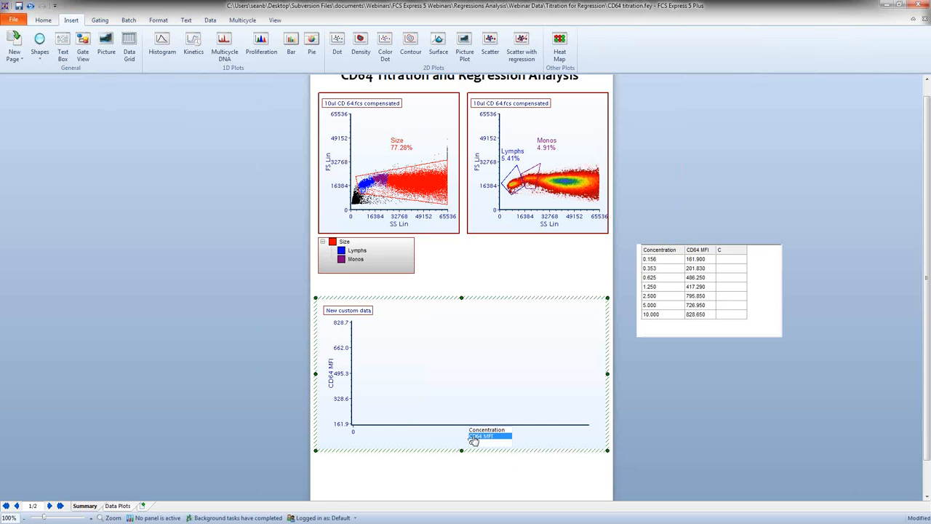
pyautogui.click(473, 436)
pyautogui.click(472, 439)
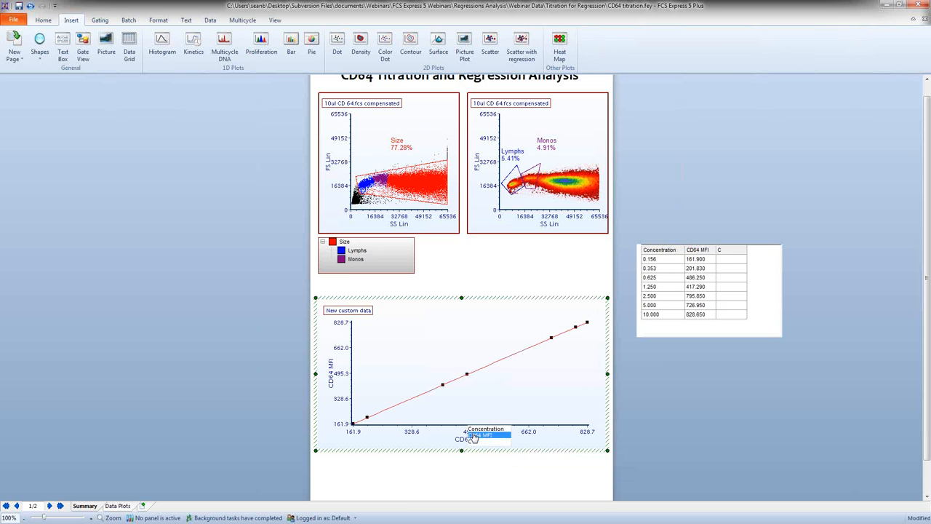
pyautogui.click(476, 429)
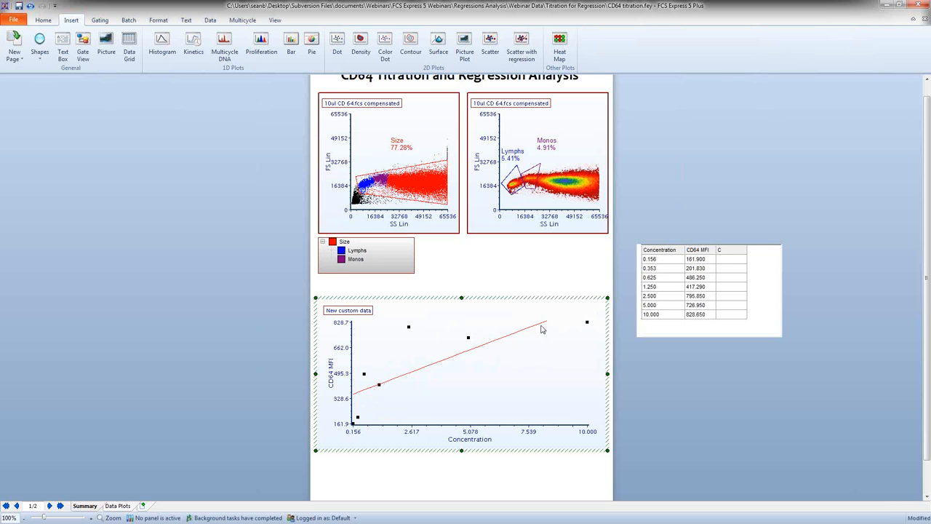
# Step: Open the regression plot's axis formatting beside the plot and set the Y axis maximum to 1000, previewing the change
pyautogui.scroll(-1, 197, 338)
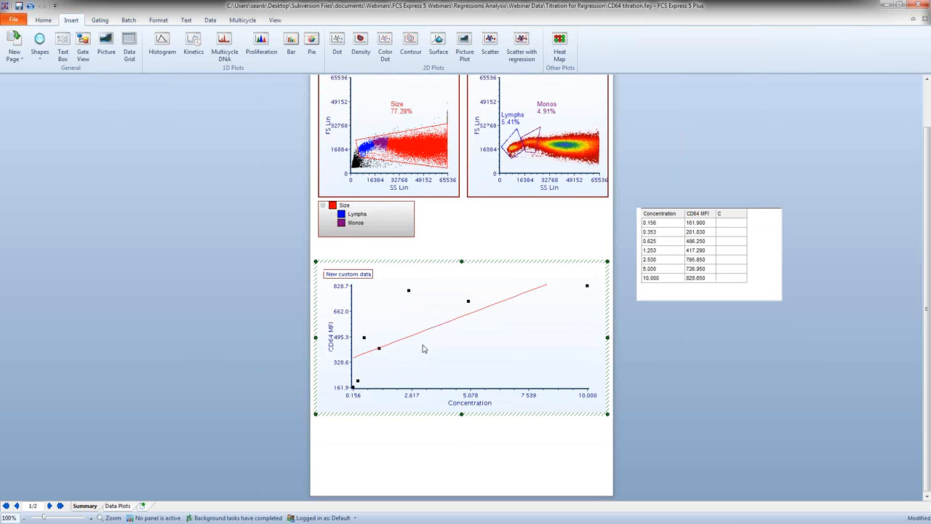
pyautogui.doubleClick(541, 308)
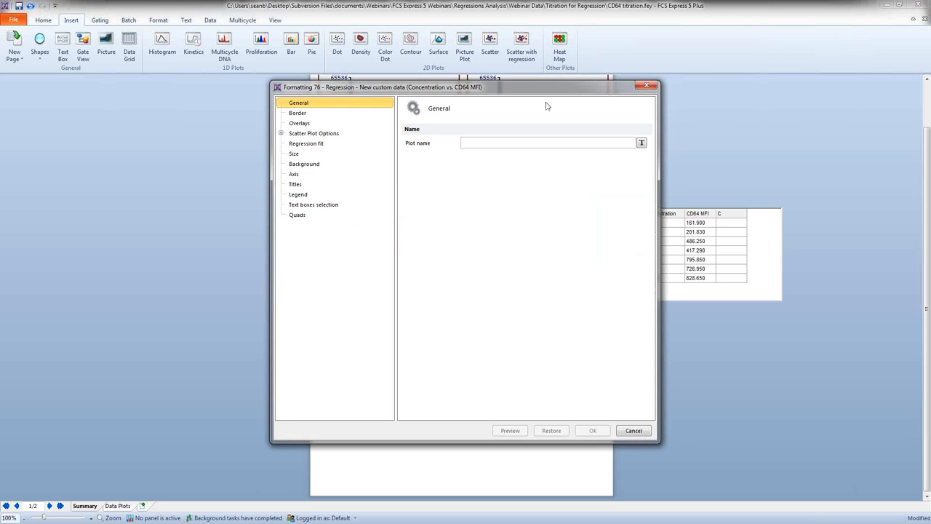
pyautogui.moveTo(554, 94); pyautogui.dragTo(264, 74)
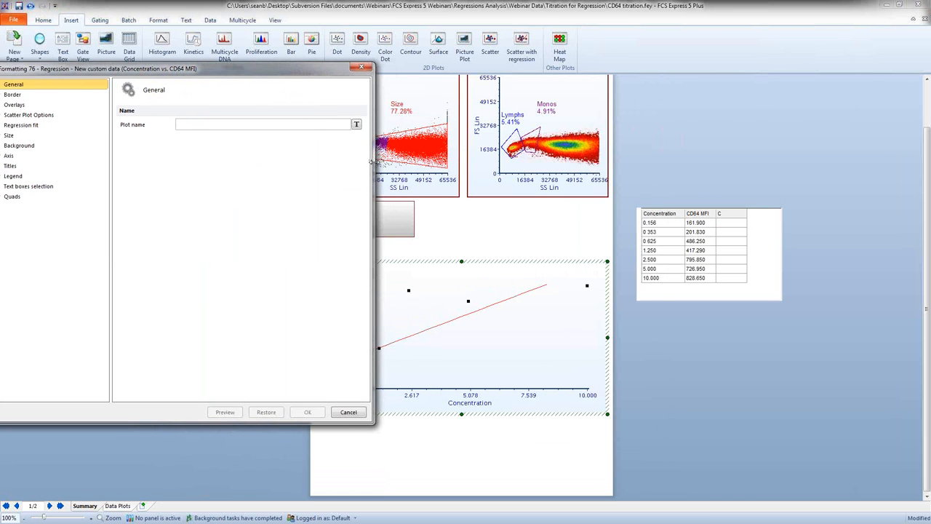
pyautogui.moveTo(375, 162); pyautogui.dragTo(274, 181)
pyautogui.moveTo(160, 73); pyautogui.dragTo(185, 70)
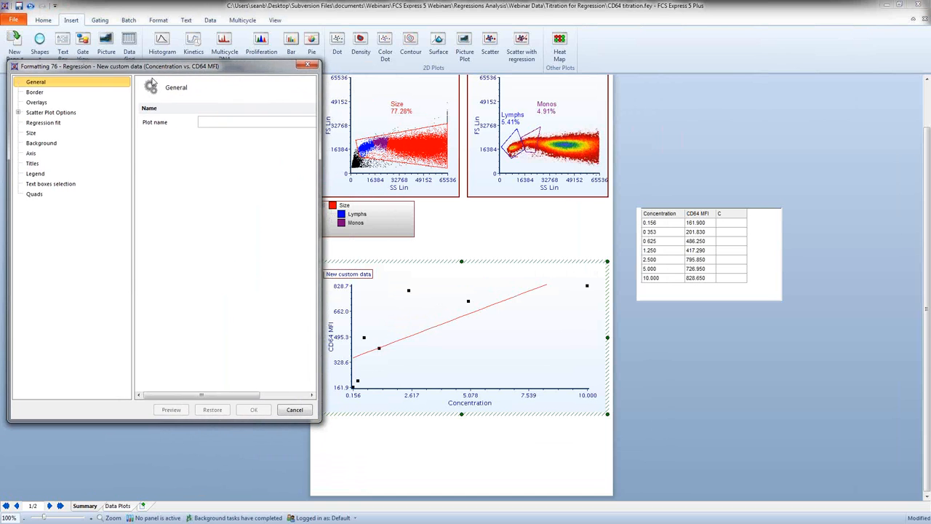
pyautogui.click(54, 155)
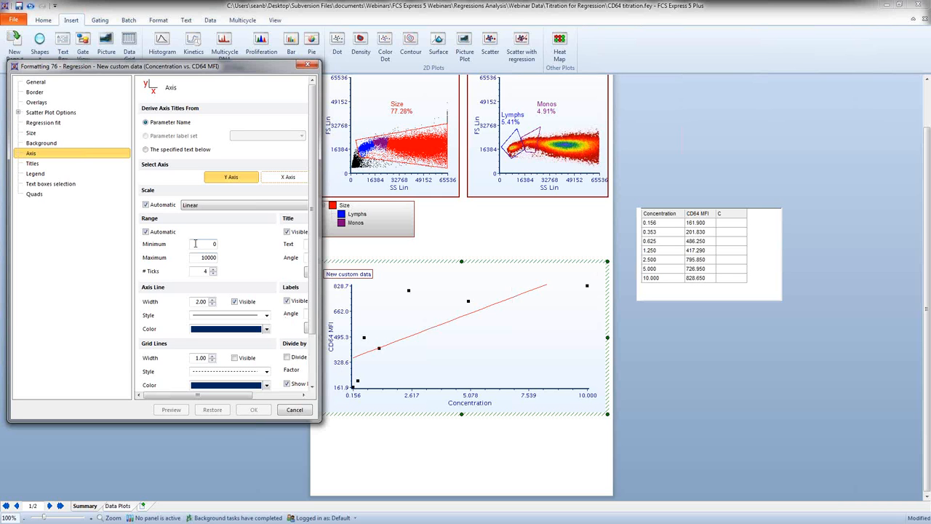
pyautogui.moveTo(195, 257); pyautogui.dragTo(215, 258)
pyautogui.write('1000')
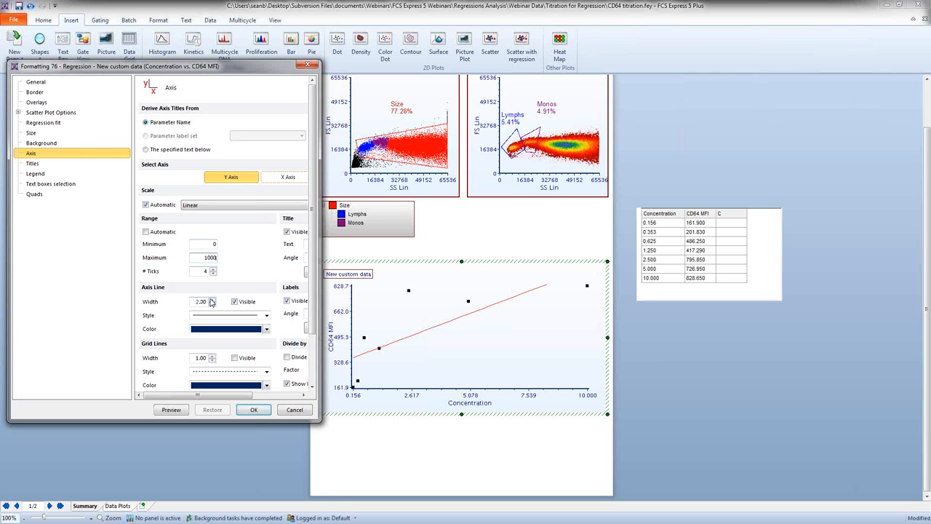
pyautogui.click(175, 411)
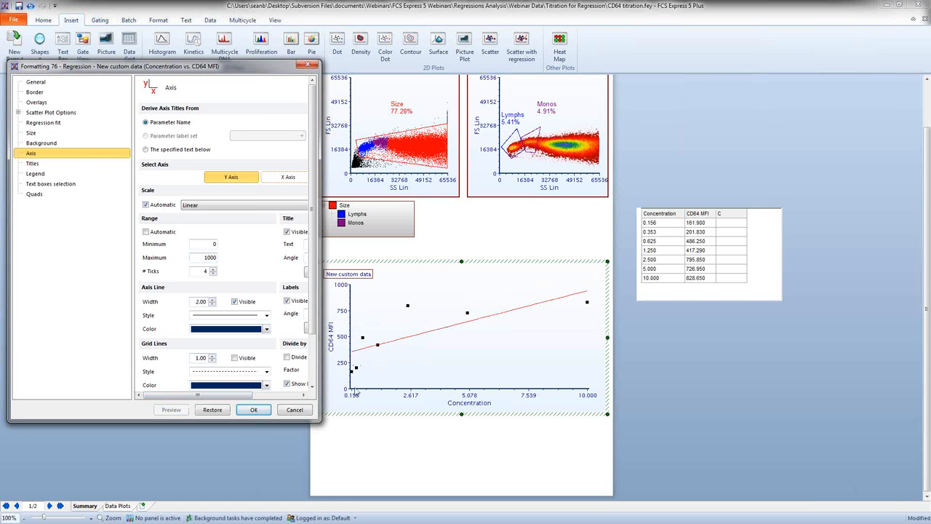
# Step: Set the regression plot's X axis maximum to 10 and preview it
pyautogui.click(281, 182)
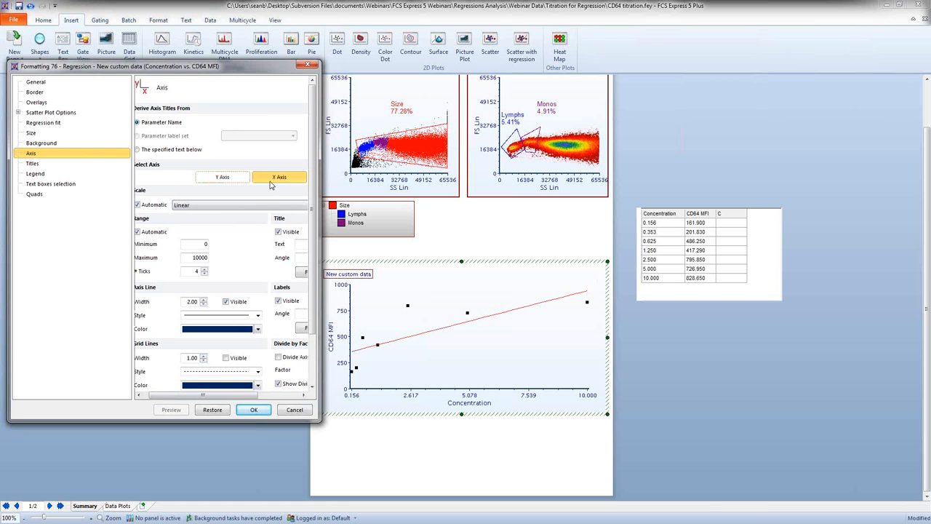
pyautogui.doubleClick(189, 258)
pyautogui.write('10')
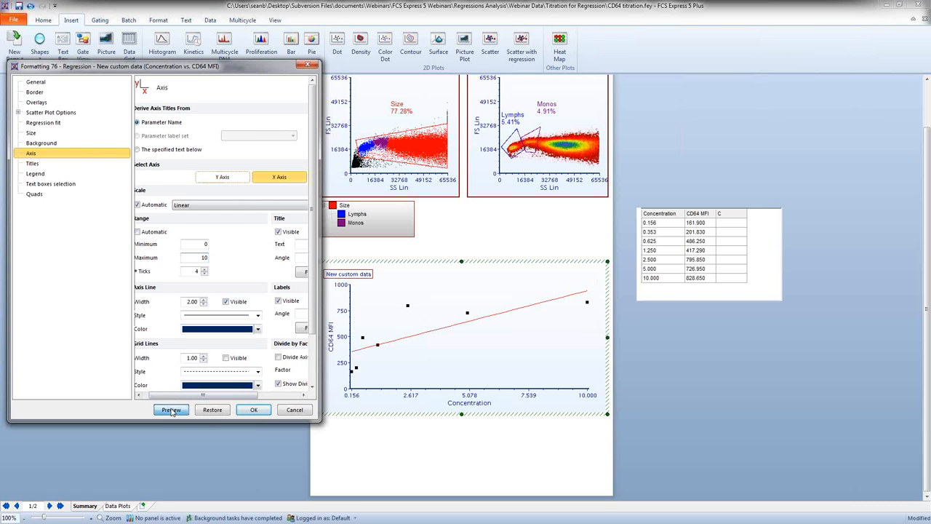
pyautogui.click(171, 410)
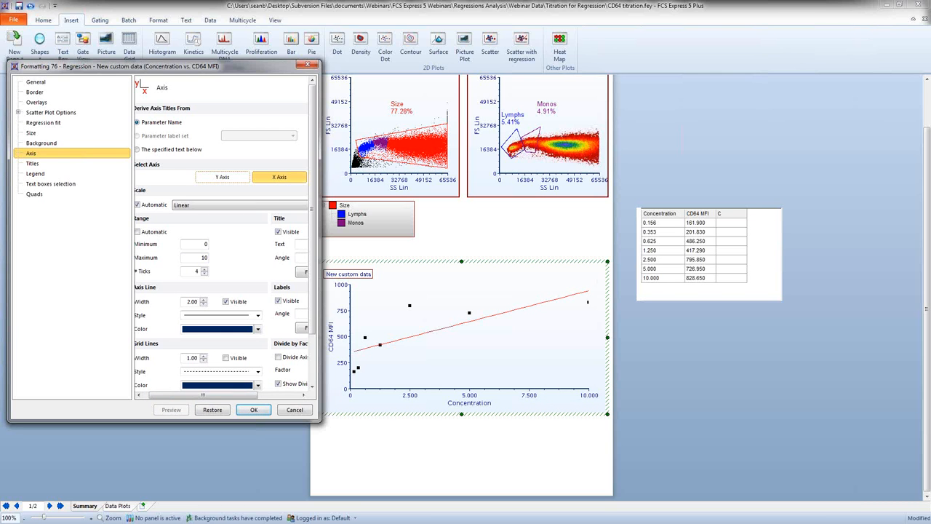
# Step: Change the plot's regression type to MichMenten, preview the fit, and apply the formatting
pyautogui.click(43, 123)
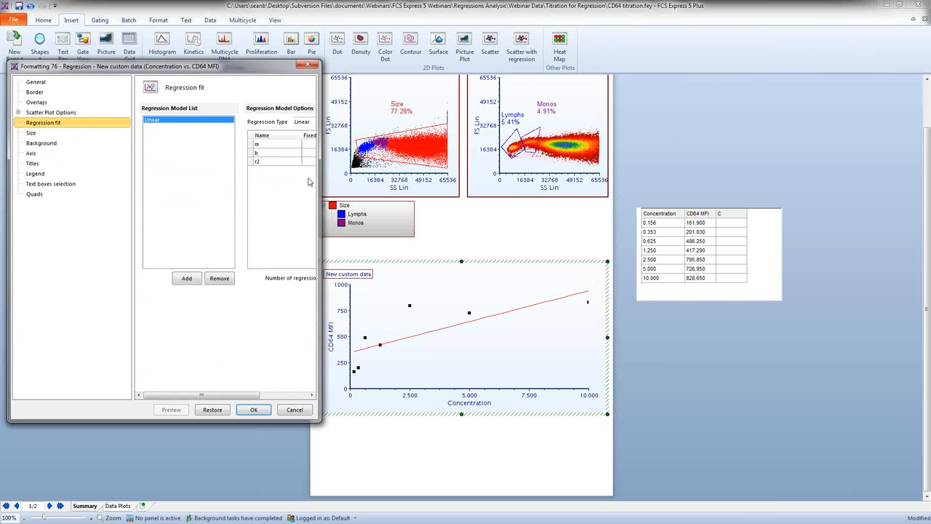
pyautogui.moveTo(319, 182); pyautogui.dragTo(384, 182)
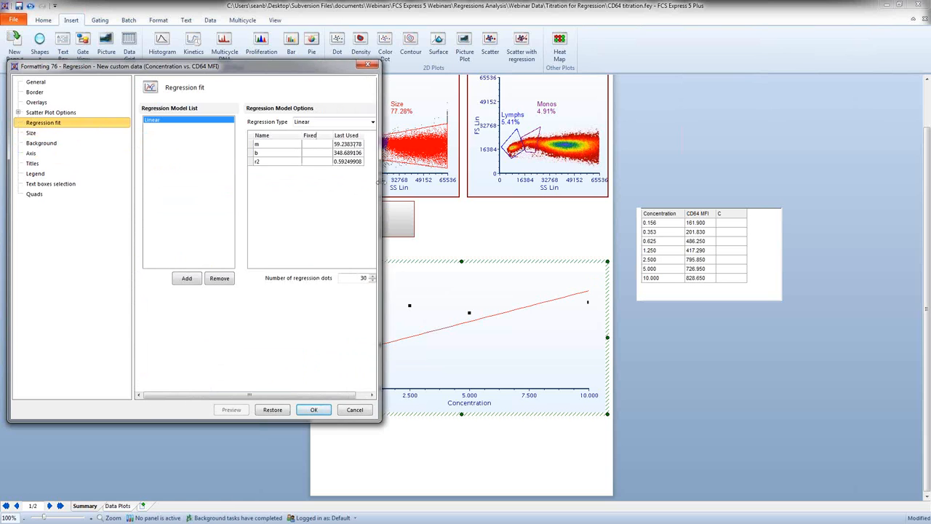
pyautogui.moveTo(298, 73); pyautogui.dragTo(201, 69)
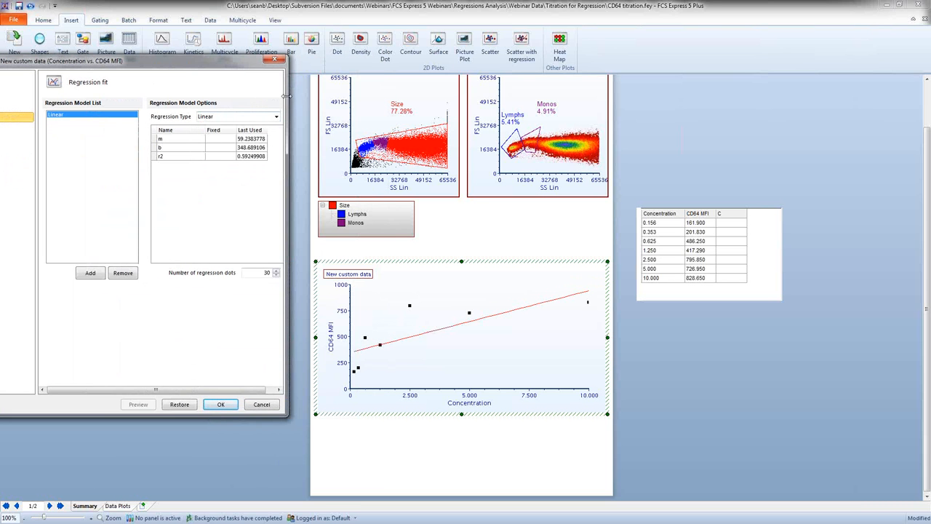
pyautogui.moveTo(288, 97)
pyautogui.mouseDown()
pyautogui.moveTo(330, 97)
pyautogui.moveTo(285, 98)
pyautogui.mouseUp()
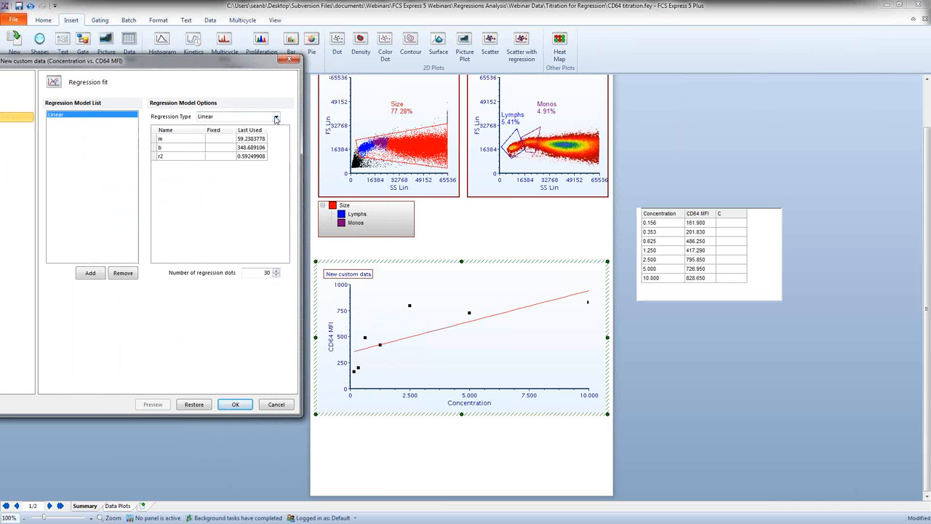
pyautogui.click(277, 118)
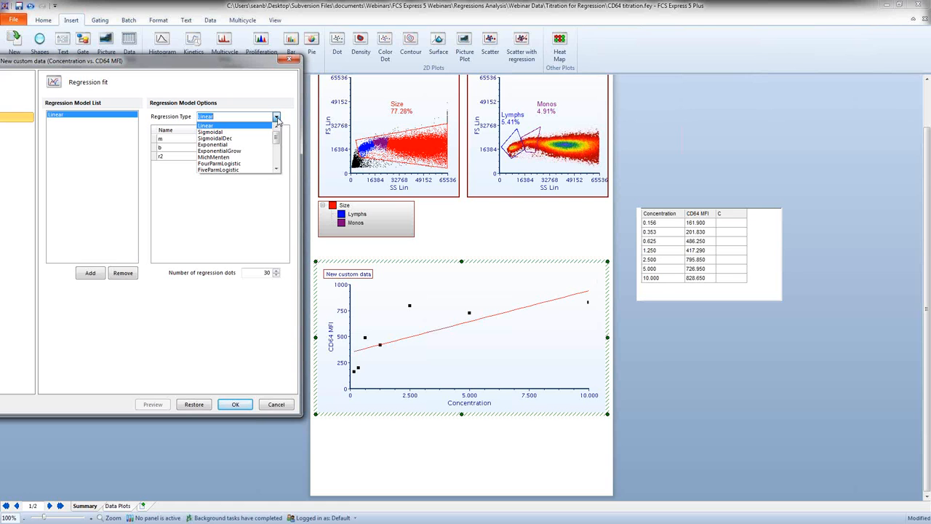
pyautogui.click(232, 158)
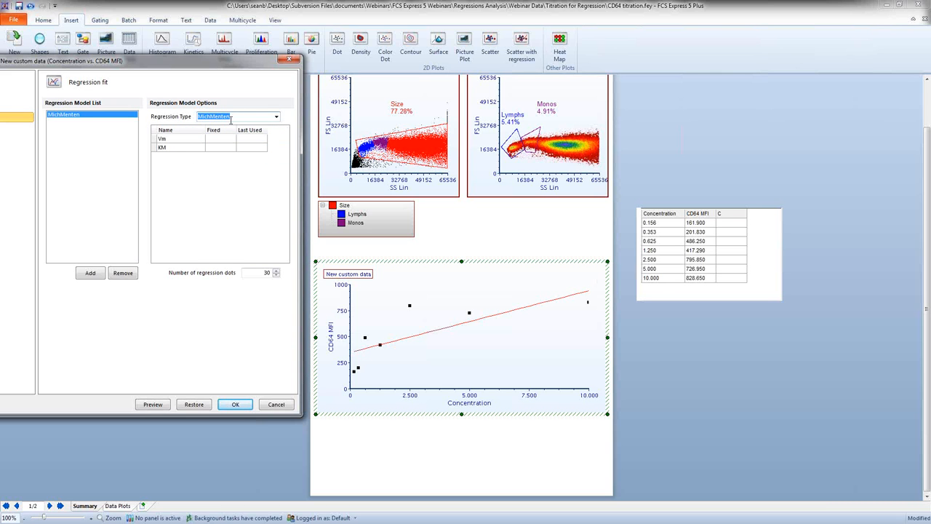
pyautogui.click(154, 405)
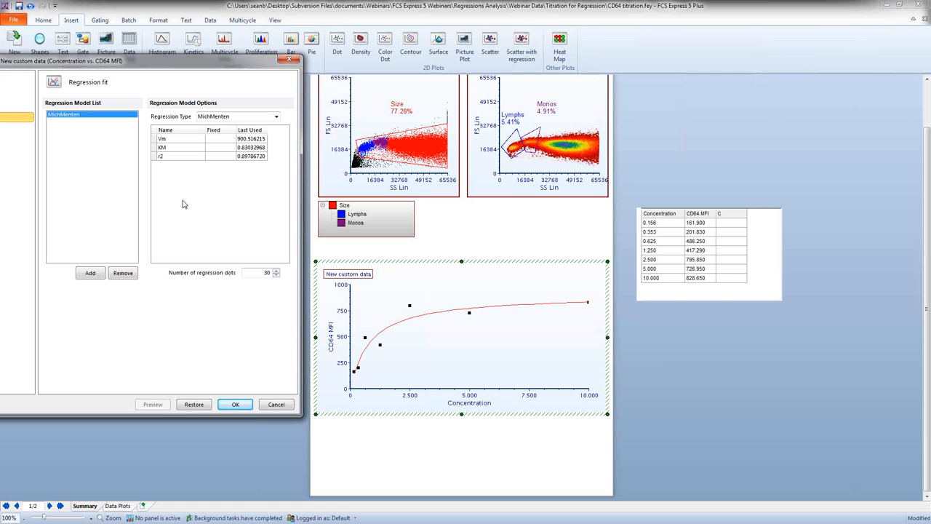
pyautogui.click(236, 404)
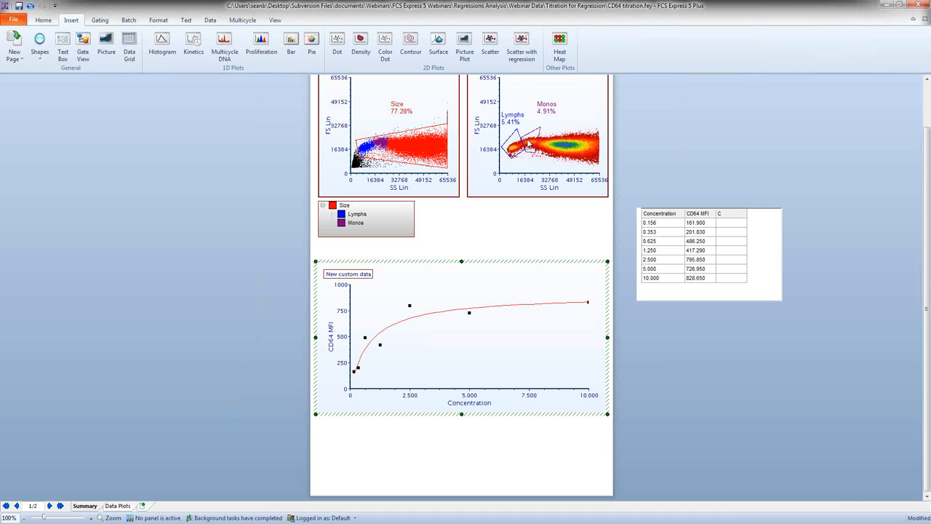
# Step: Shift the Monos gate toward higher SS Lin values on the density plot and undo the move
pyautogui.moveTo(528, 144); pyautogui.dragTo(550, 145)
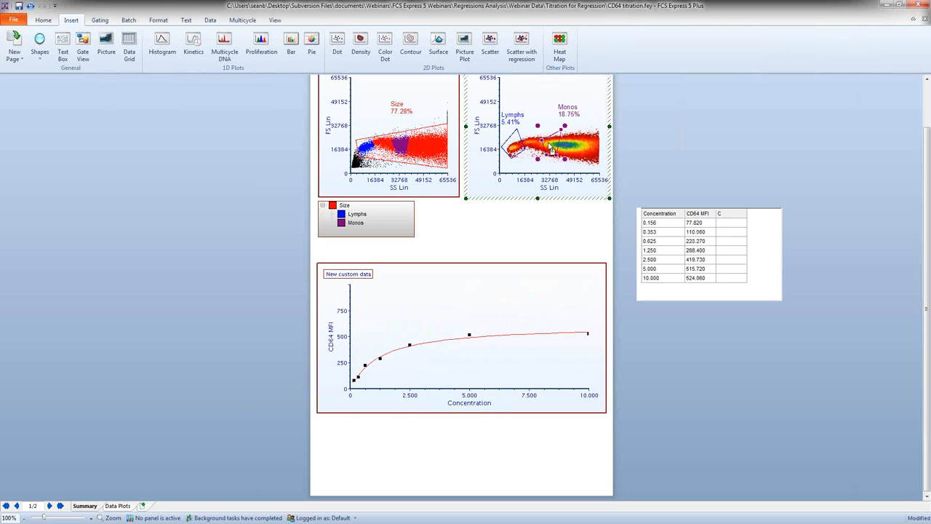
pyautogui.click(30, 6)
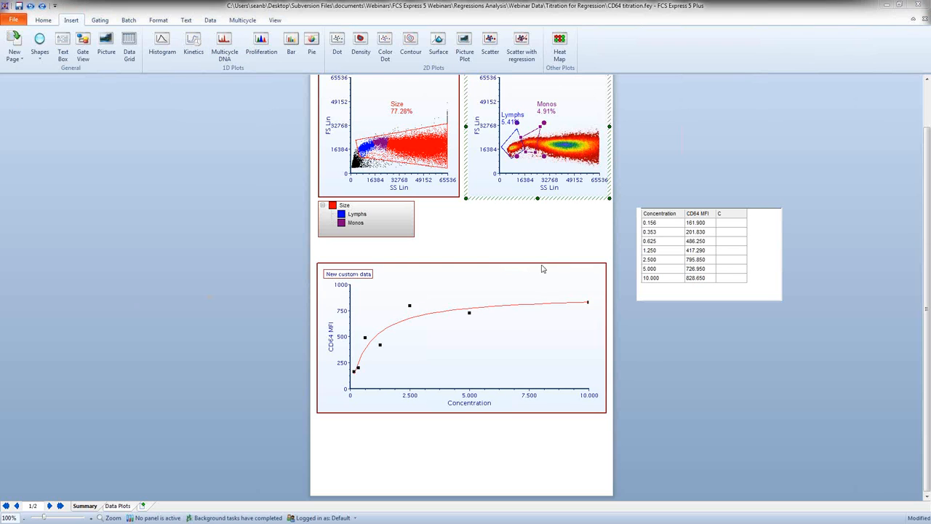
# Step: Move the regression plot up slightly and insert a wide text box in the empty space beneath it
pyautogui.moveTo(538, 264); pyautogui.dragTo(537, 246)
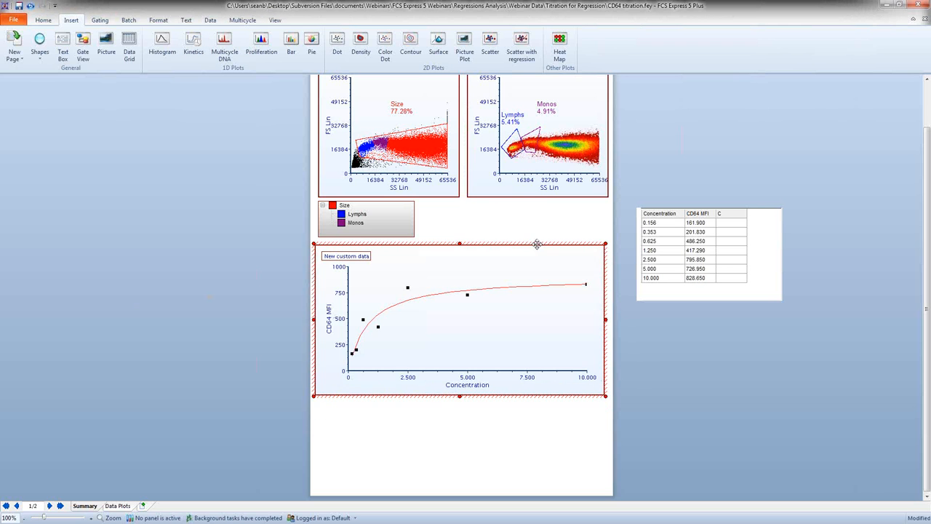
pyautogui.click(221, 328)
pyautogui.click(69, 45)
pyautogui.moveTo(340, 400); pyautogui.dragTo(523, 480)
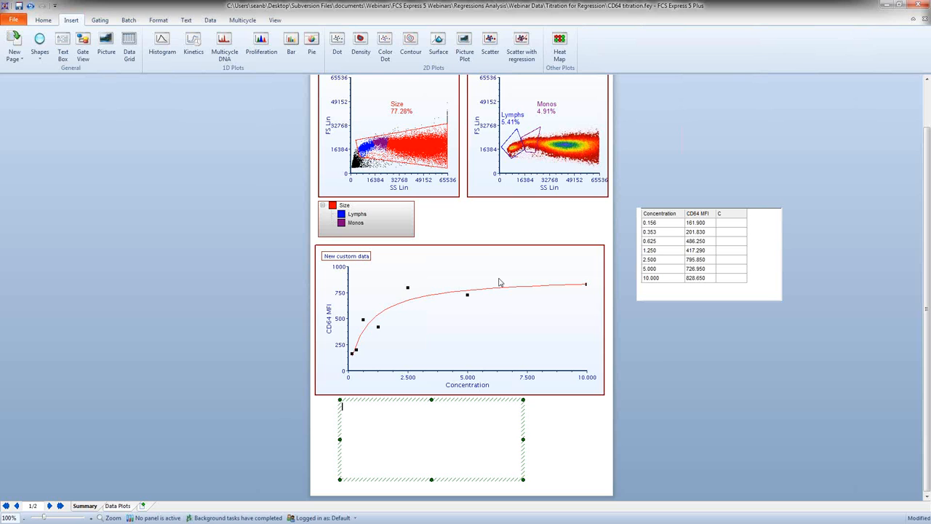
# Step: Insert the regression plot's Model name into the text box as a statistic token from Regression Parameter Statistics
pyautogui.click(490, 249)
pyautogui.moveTo(491, 251); pyautogui.dragTo(378, 415)
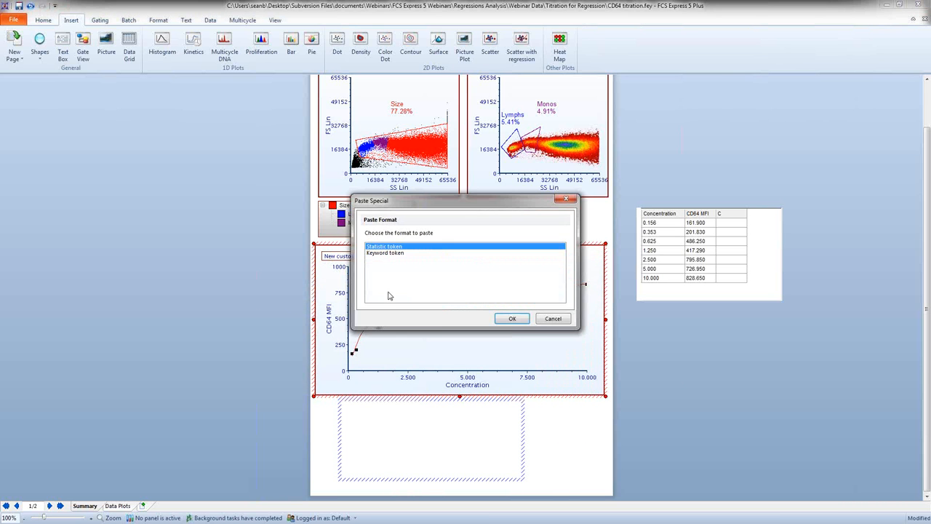
pyautogui.click(517, 320)
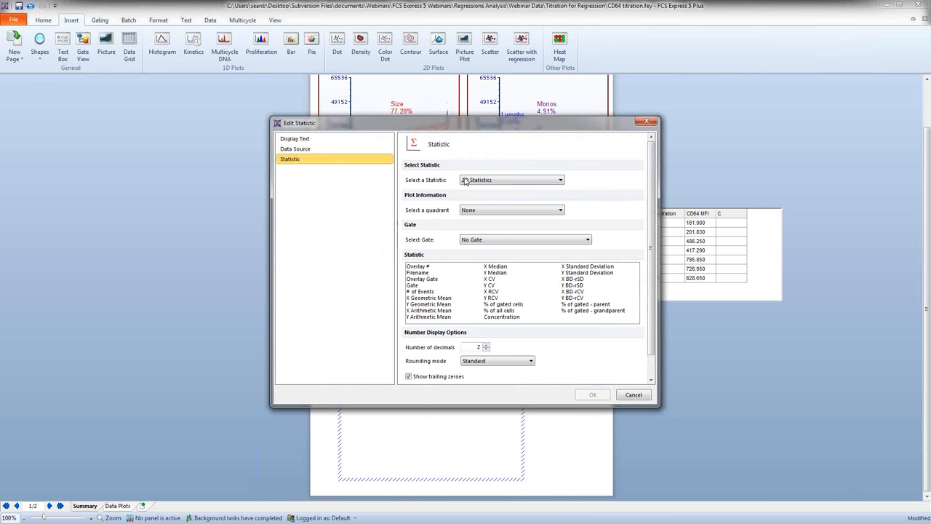
pyautogui.click(476, 182)
pyautogui.click(478, 193)
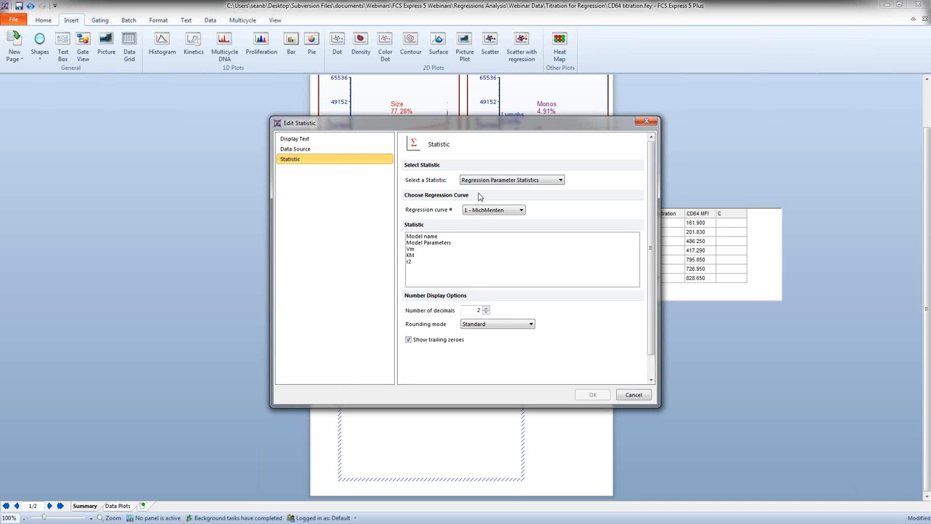
pyautogui.click(429, 237)
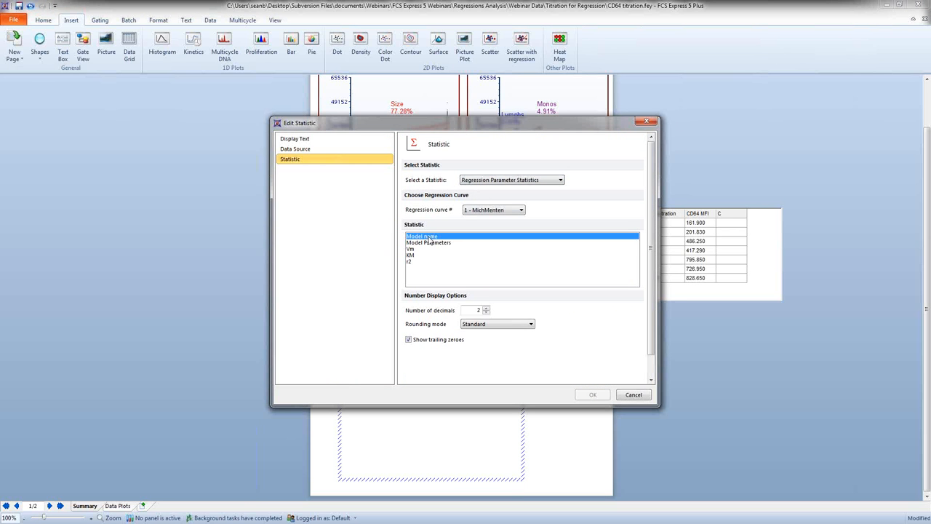
pyautogui.click(594, 395)
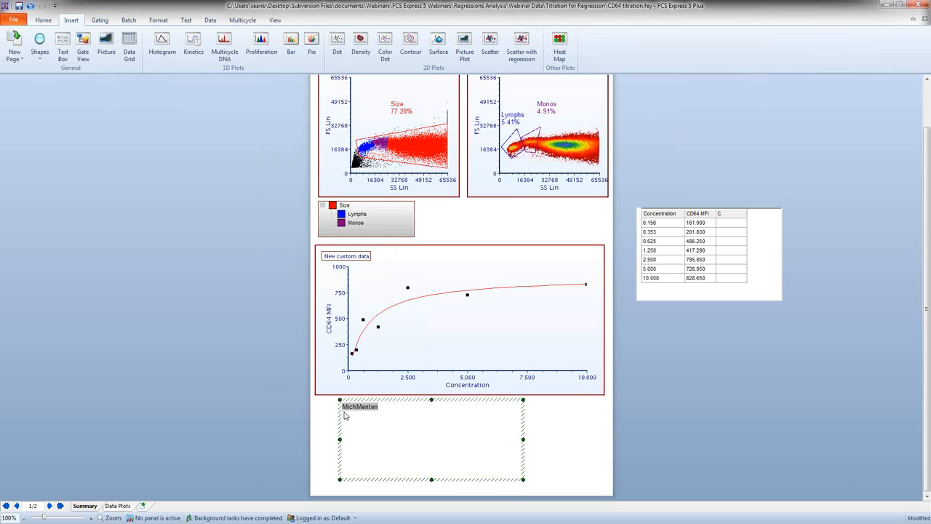
# Step: Label the model statistic "Model Name:" and add the lines "V Max =" and "R2 =" below it
pyautogui.write('Md')
pyautogui.write('del Name ')
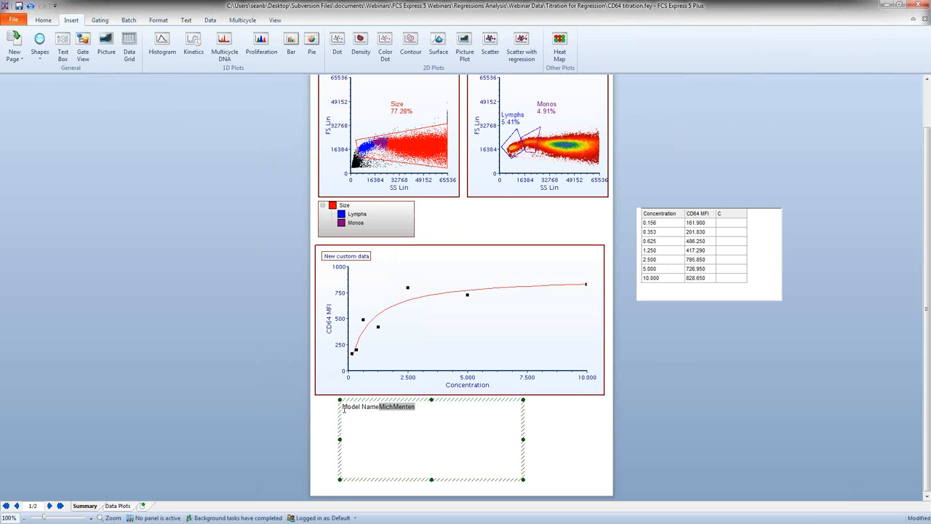
pyautogui.write(':')
pyautogui.press('BackSpace')
pyautogui.press('BackSpace')
pyautogui.press('BackSpace')
pyautogui.write('MichMentenVM')
pyautogui.press('BackSpace')
pyautogui.write('=')
pyautogui.click(475, 251)
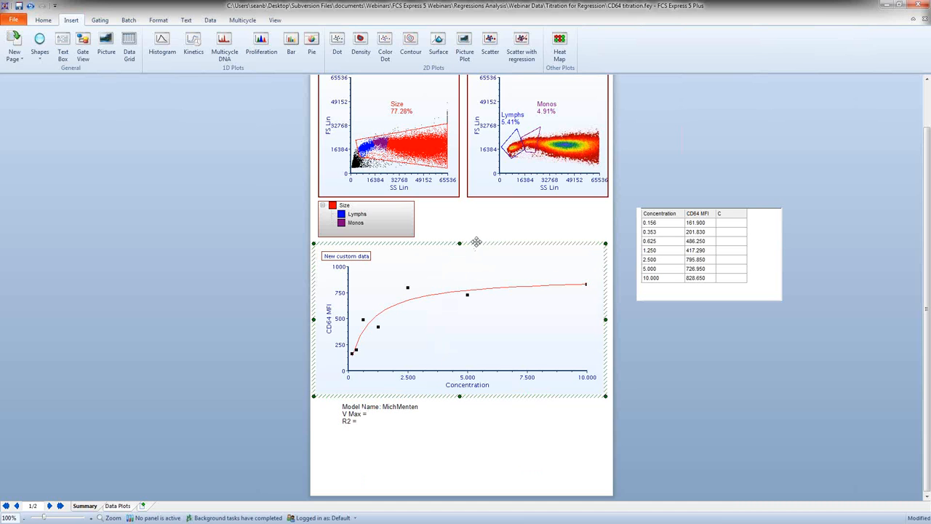
# Step: Insert the regression plot's Vm value after "V Max =" as a statistic token from Regression Parameter Statistics
pyautogui.moveTo(476, 242); pyautogui.dragTo(373, 416)
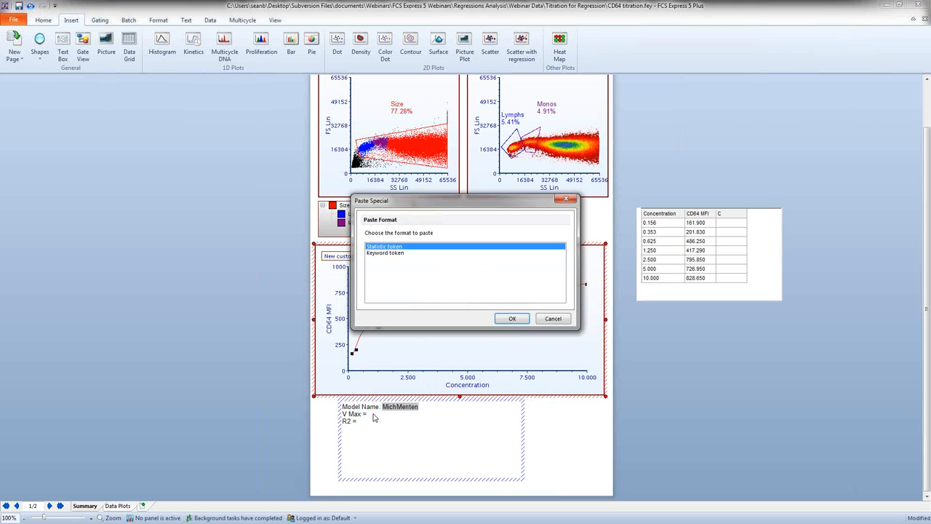
pyautogui.click(513, 318)
pyautogui.click(487, 180)
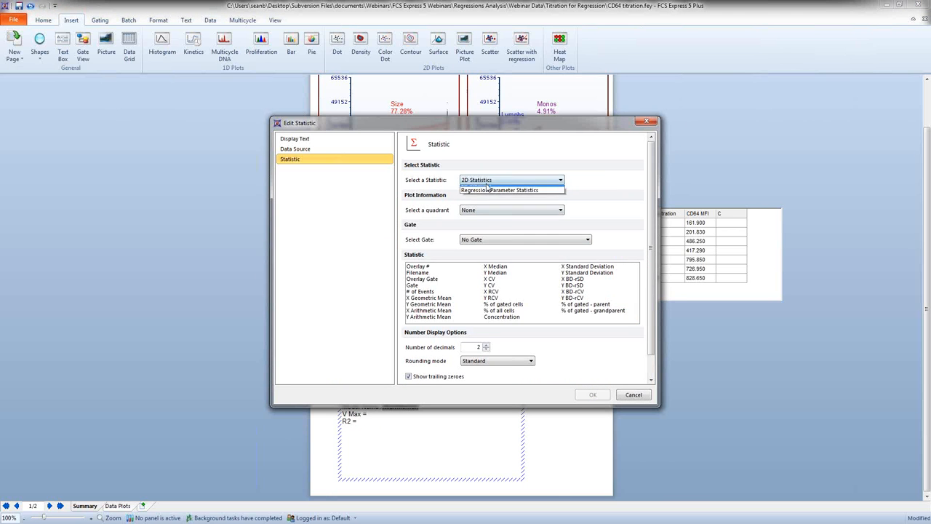
pyautogui.click(486, 195)
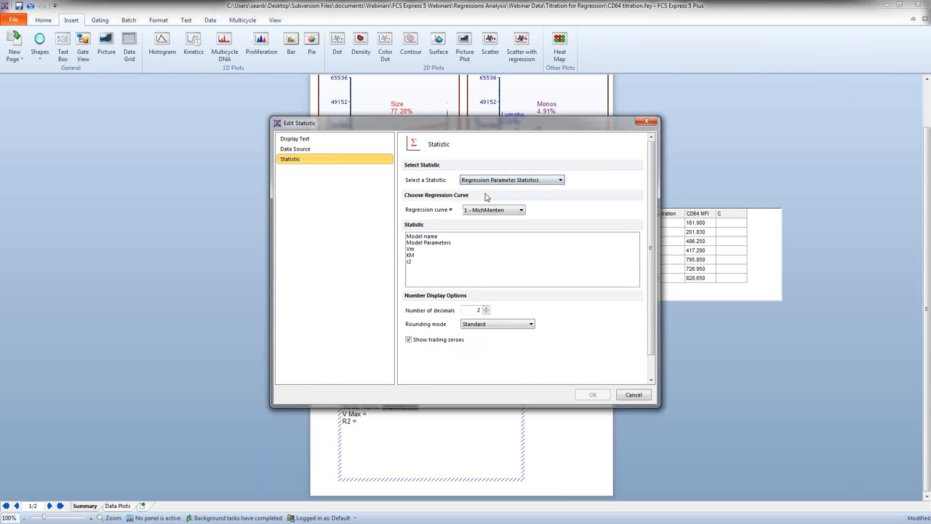
pyautogui.click(411, 250)
pyautogui.click(592, 394)
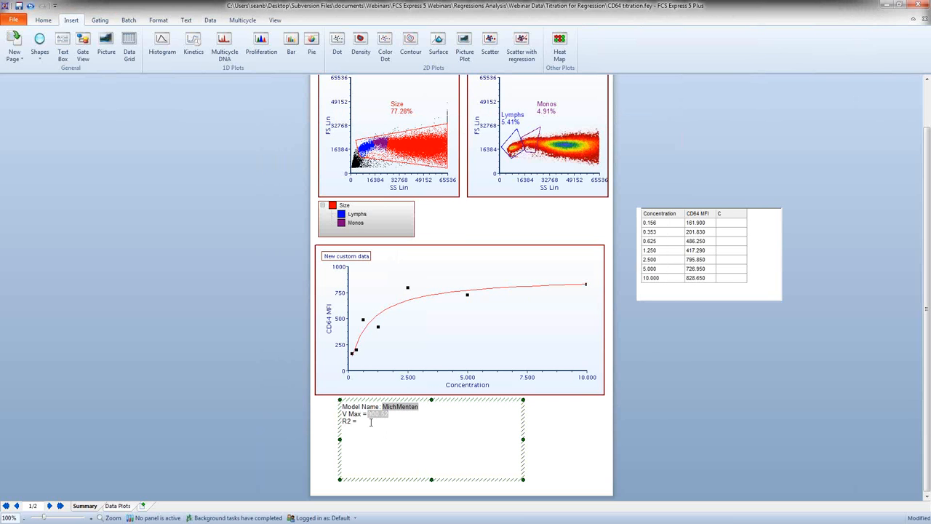
# Step: Duplicate the V Max token after "R2 =" and change the copy's regression statistic to r2
pyautogui.write('900.52')
pyautogui.doubleClick(369, 421)
pyautogui.click(294, 170)
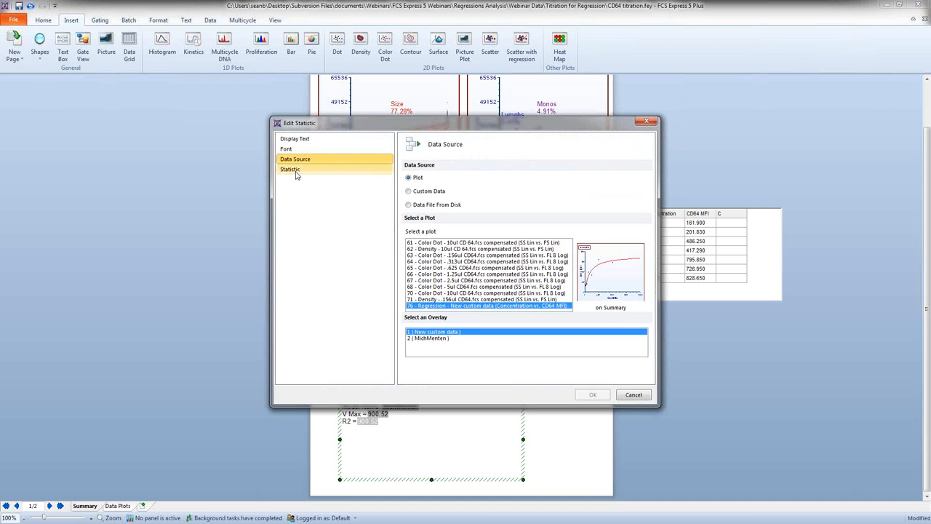
pyautogui.click(411, 261)
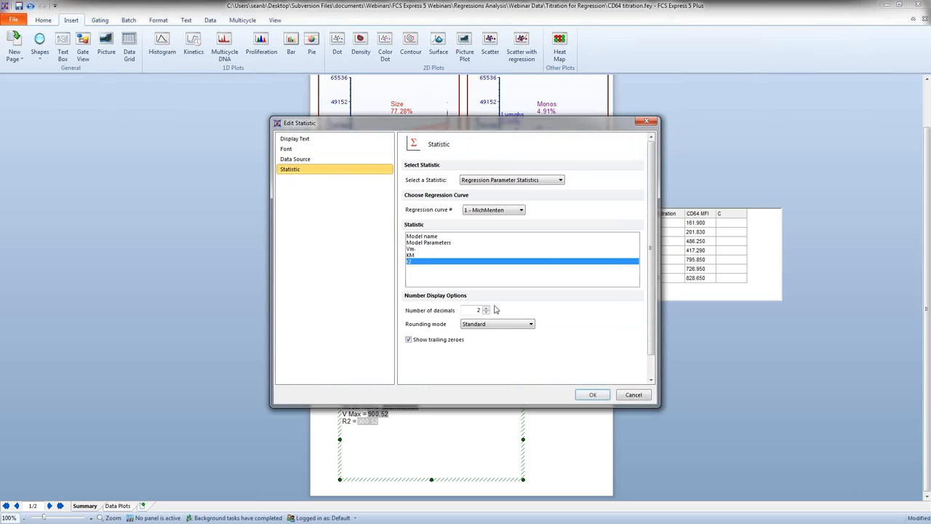
pyautogui.click(594, 394)
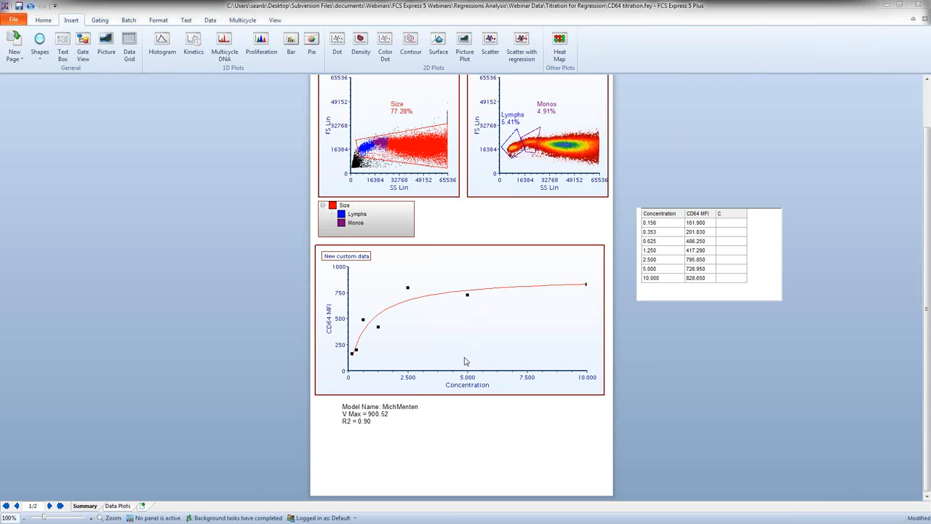
# Step: Open the Custom Tokens window beside the page and expand the Regression Tokens folder
pyautogui.click(398, 414)
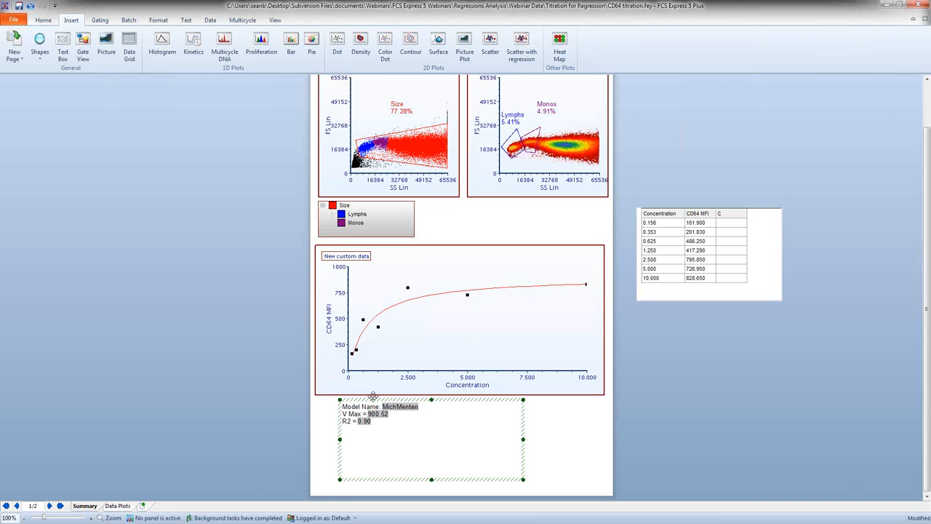
pyautogui.click(276, 21)
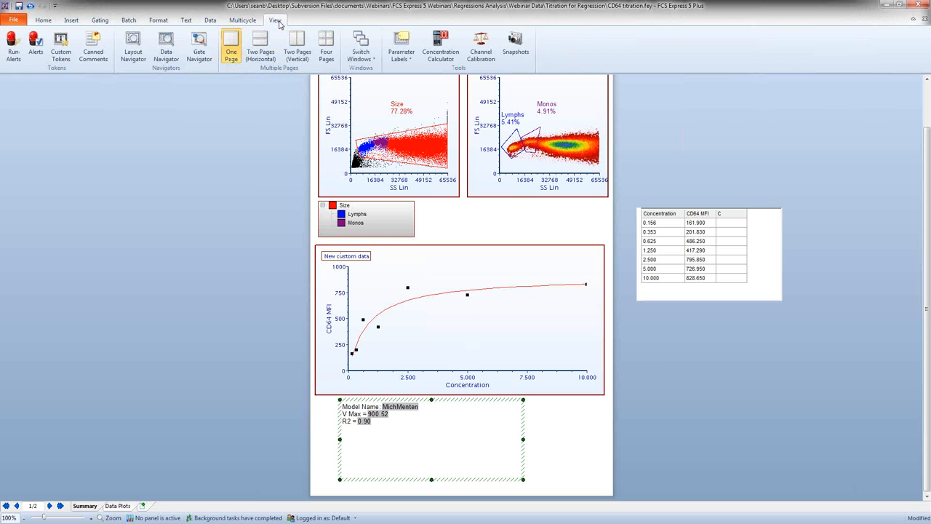
pyautogui.click(60, 46)
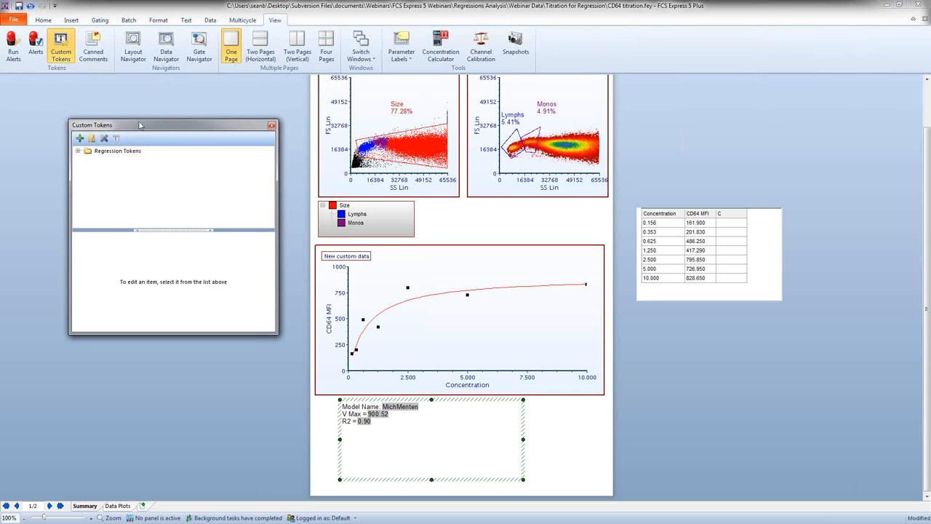
pyautogui.moveTo(140, 125); pyautogui.dragTo(131, 121)
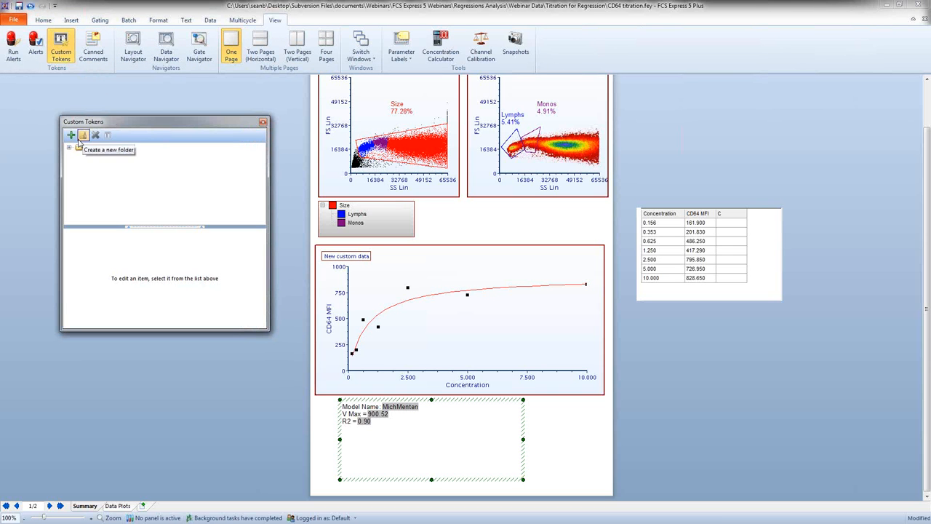
pyautogui.click(69, 147)
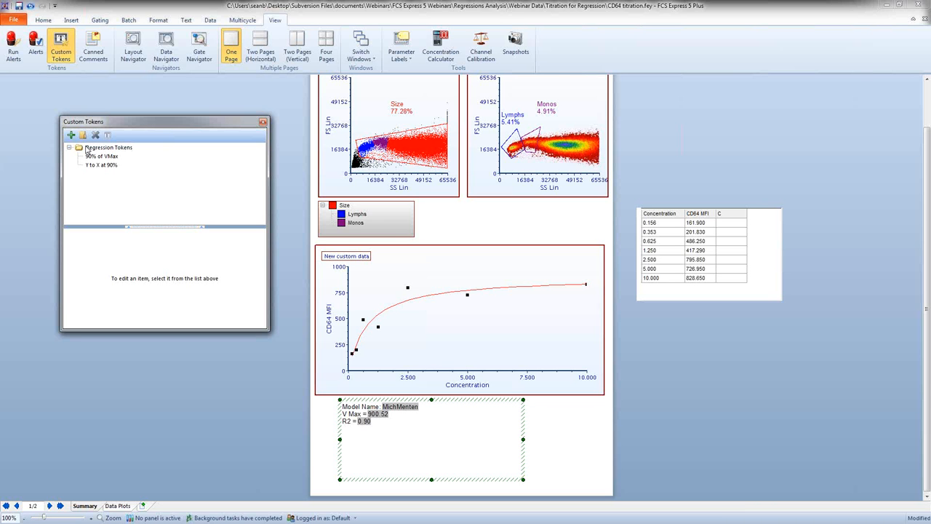
# Step: Replace the placeholder note in the 90% of VMax token with the formula =0.9*900.52
pyautogui.click(98, 157)
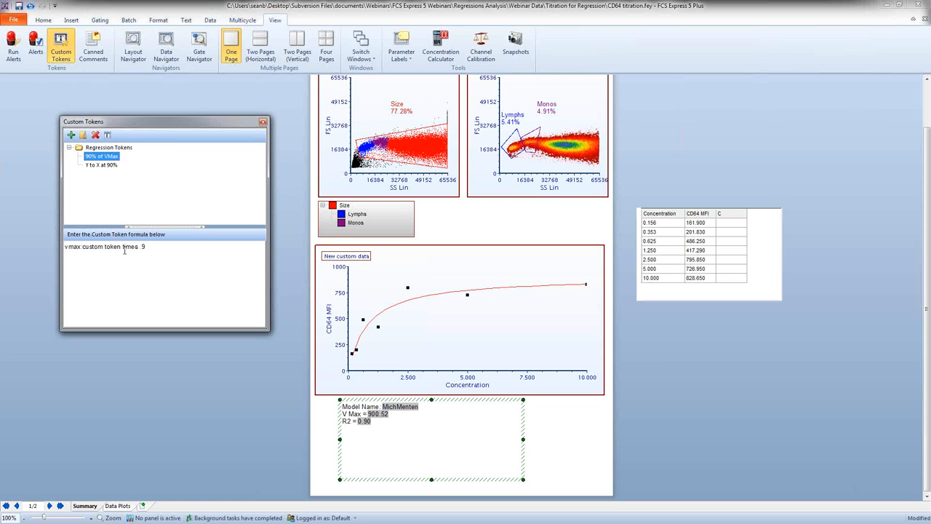
pyautogui.moveTo(150, 247); pyautogui.dragTo(46, 253)
pyautogui.press('Delete')
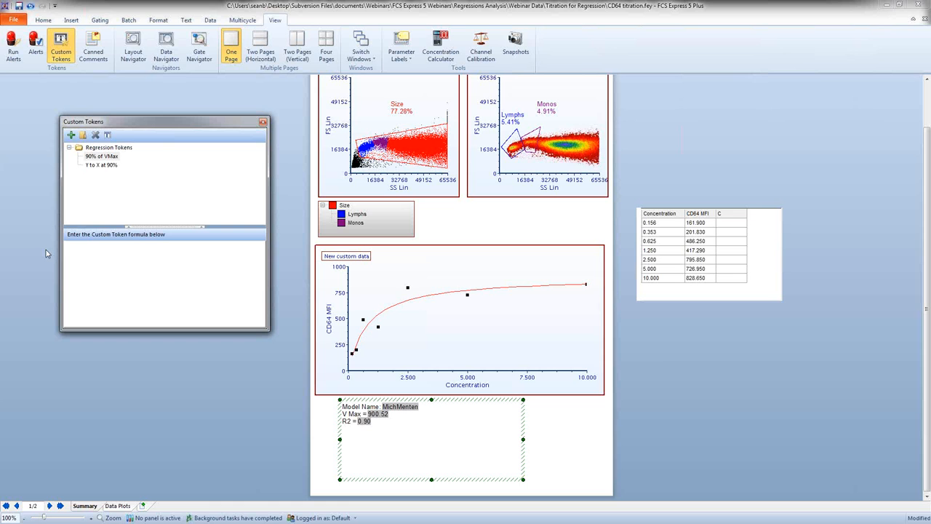
pyautogui.write('=0.9*')
pyautogui.write('52')
# Step: Add the line "90% Of VMax =" below R2 in the text box and insert the 90% of VMax custom token after it
pyautogui.click(379, 429)
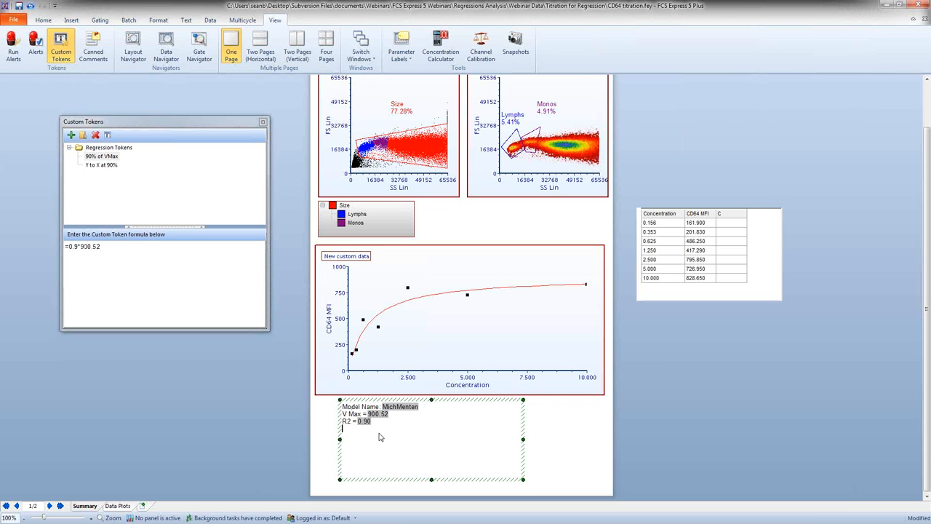
pyautogui.write('90% Of VMax =')
pyautogui.click(118, 235)
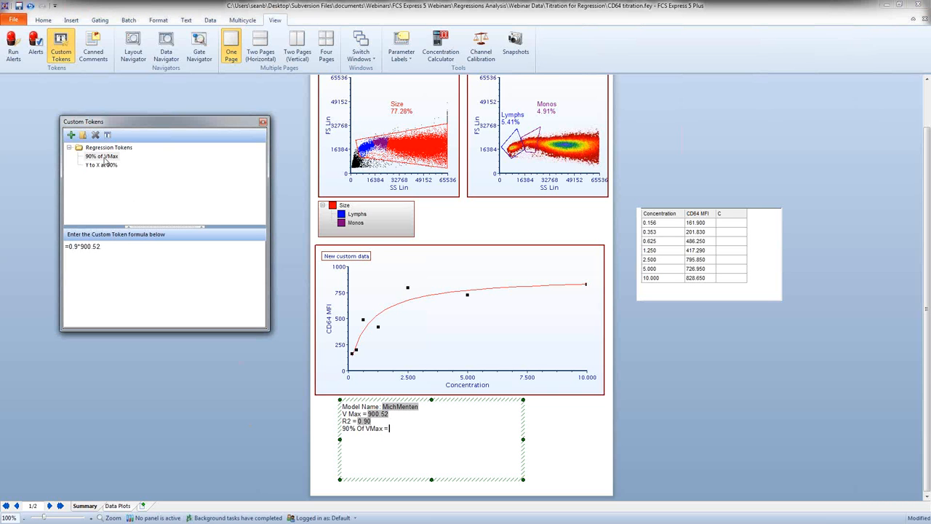
pyautogui.click(105, 157)
pyautogui.moveTo(106, 157)
pyautogui.mouseDown()
pyautogui.moveTo(406, 414)
pyautogui.moveTo(404, 430)
pyautogui.mouseUp()
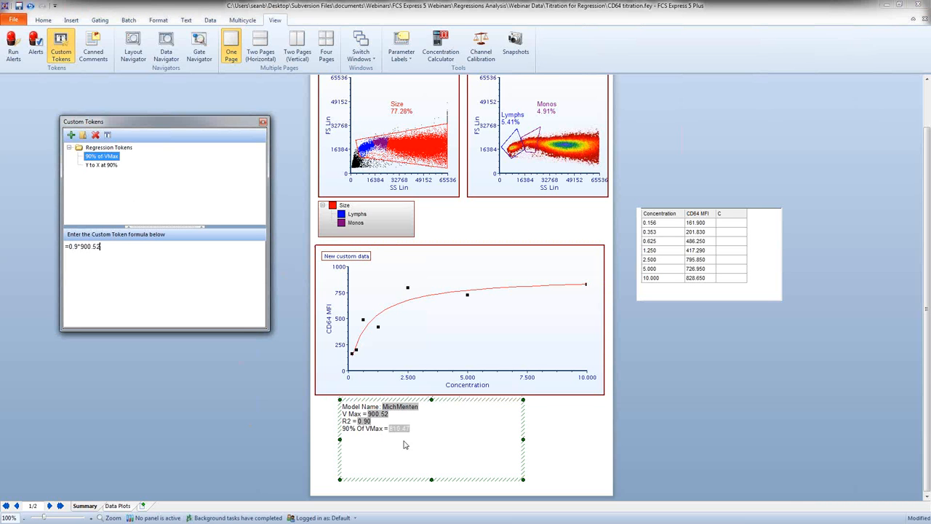
# Step: Move the Monos gate slightly upward on the density plot and check the 90% Of VMax value in the text box
pyautogui.click(416, 429)
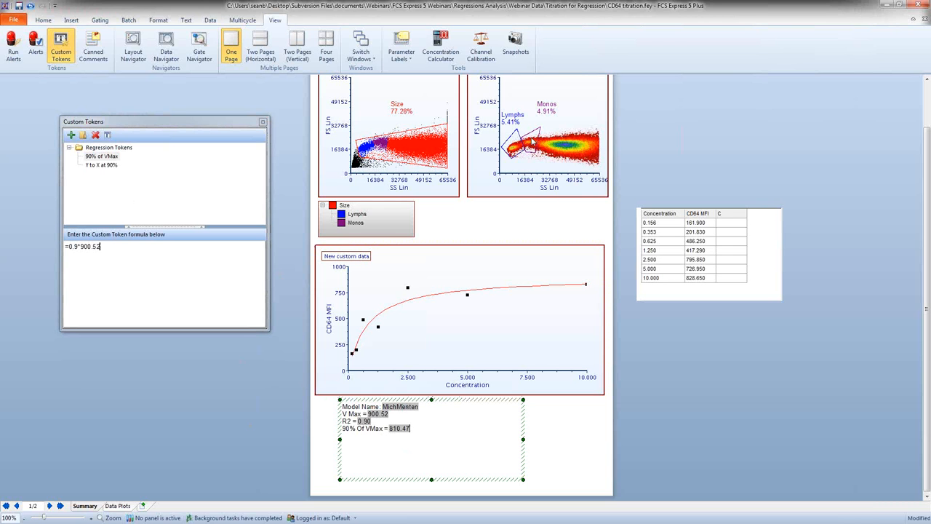
pyautogui.moveTo(533, 142)
pyautogui.mouseDown()
pyautogui.moveTo(542, 143)
pyautogui.moveTo(533, 142)
pyautogui.mouseUp()
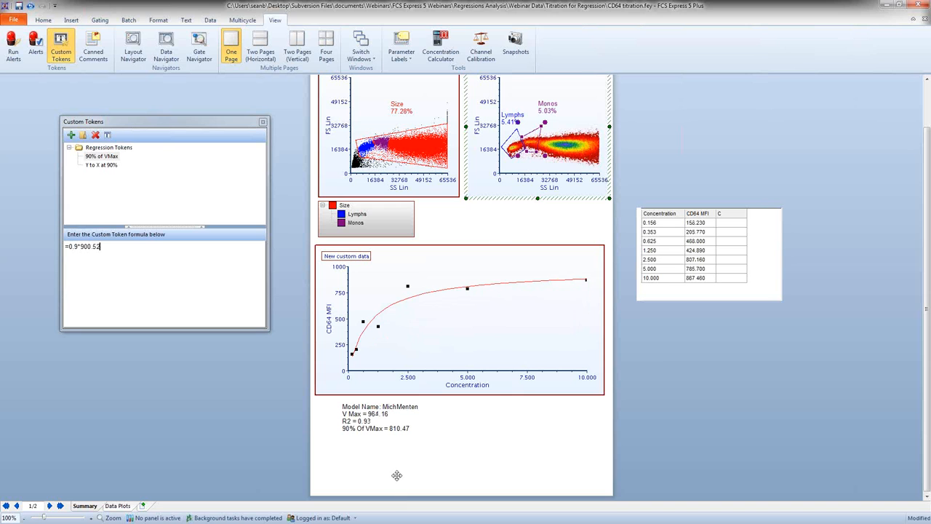
pyautogui.click(407, 430)
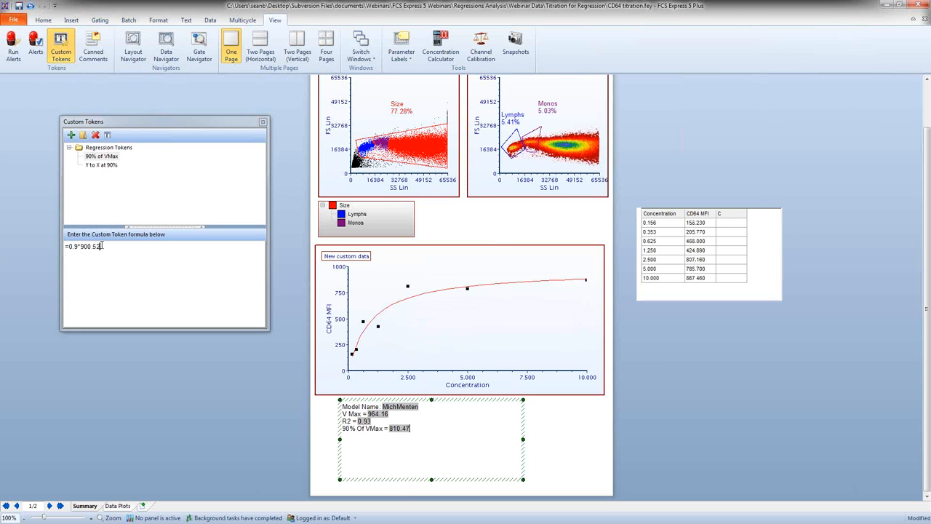
# Step: Replace the fixed 900.52 in the 90% of VMax formula with the text box's V Max token, giving =0.9*Vm
pyautogui.moveTo(102, 245); pyautogui.dragTo(80, 246)
pyautogui.press('BackSpace')
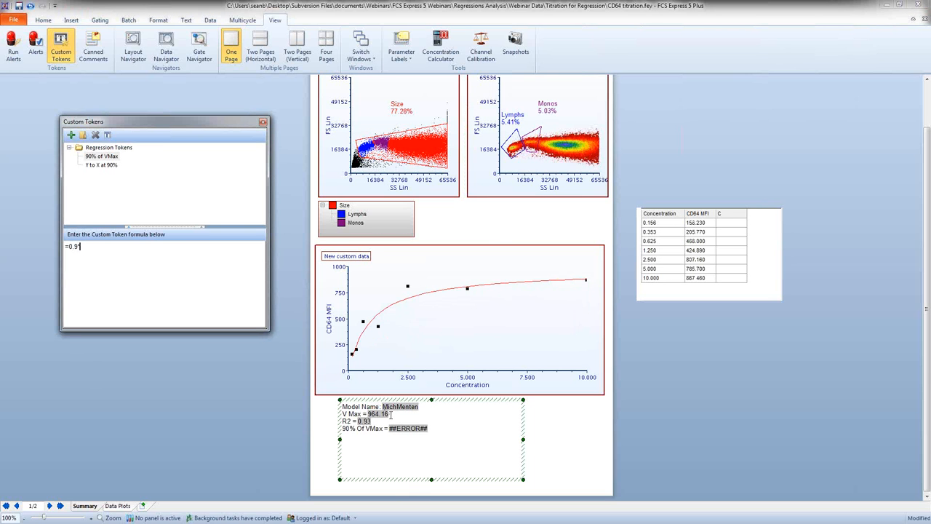
pyautogui.moveTo(388, 414); pyautogui.dragTo(370, 413)
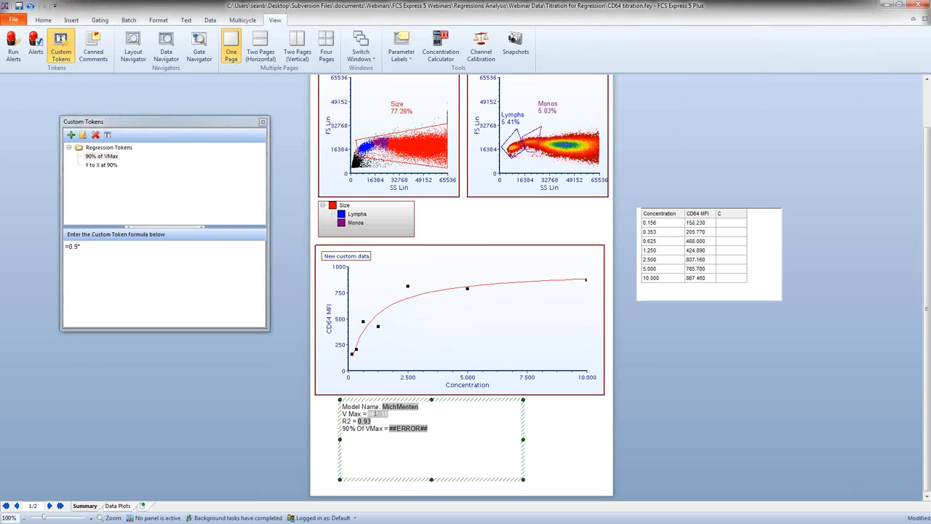
pyautogui.rightClick(376, 413)
pyautogui.click(338, 433)
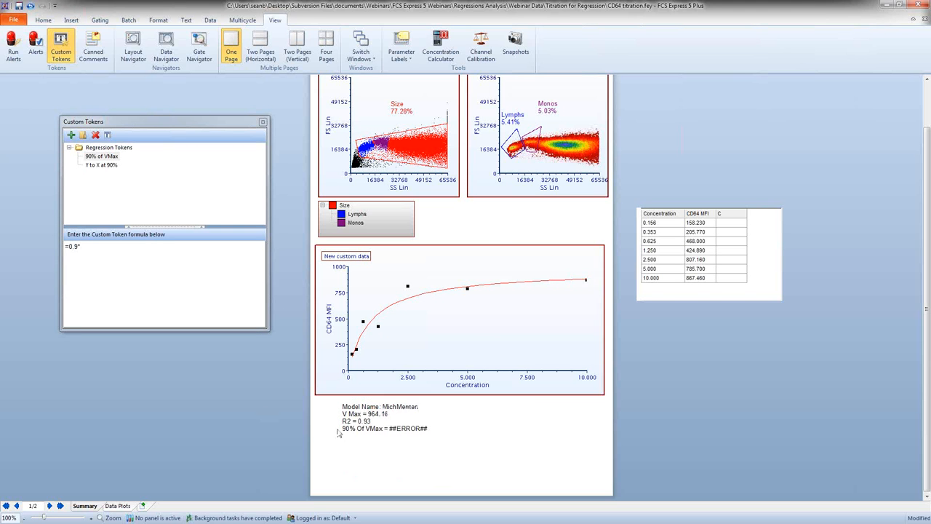
pyautogui.click(339, 433)
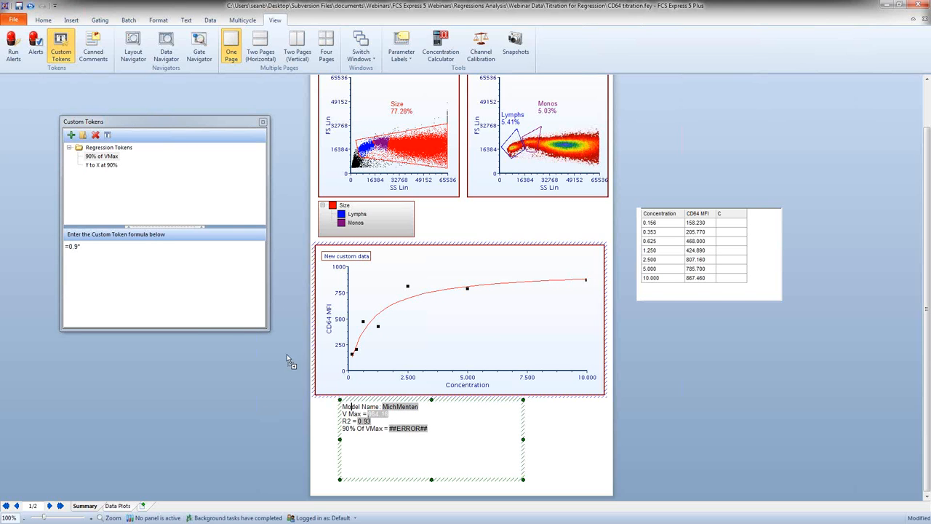
pyautogui.moveTo(287, 358); pyautogui.dragTo(118, 242)
pyautogui.click(121, 353)
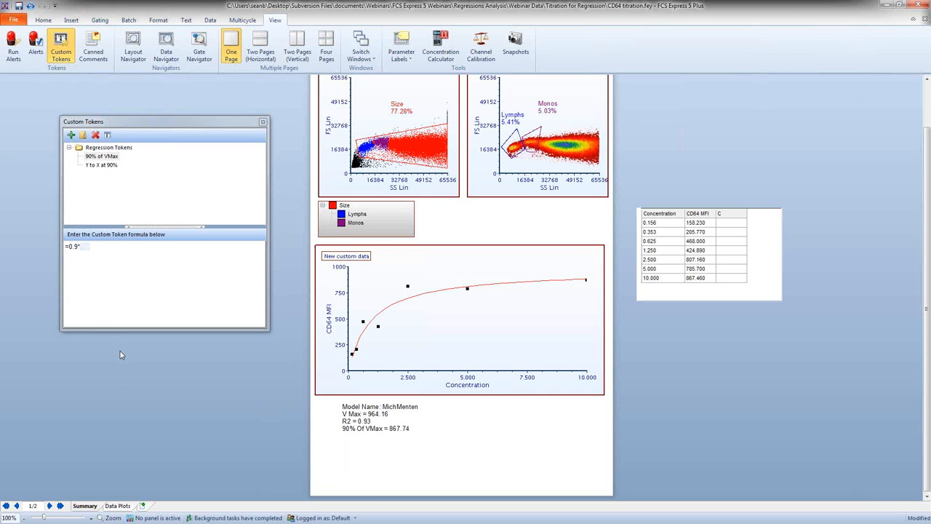
pyautogui.click(77, 246)
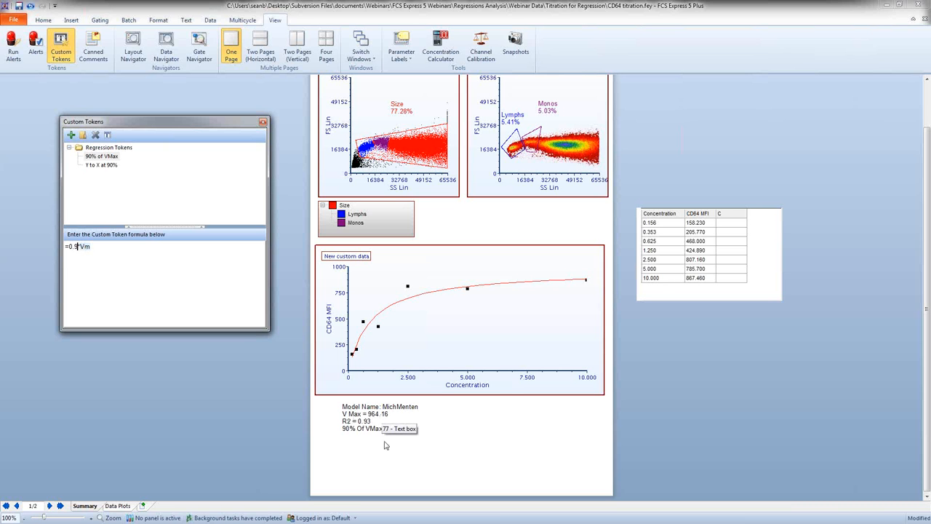
# Step: Shift the Size gate slightly on the color dot plot and check the 90% Of VMax value in the text box
pyautogui.click(358, 429)
pyautogui.moveTo(421, 429); pyautogui.dragTo(365, 428)
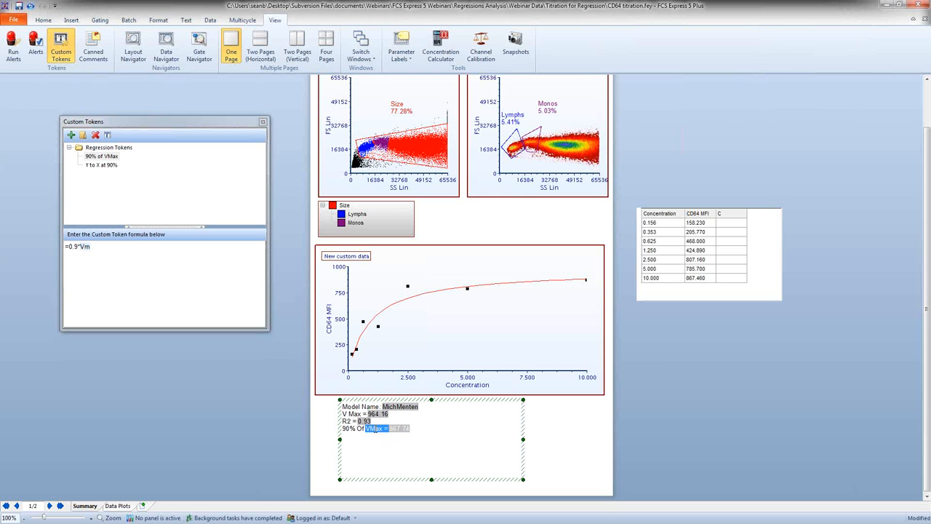
pyautogui.click(422, 428)
pyautogui.click(420, 154)
pyautogui.moveTo(420, 154)
pyautogui.mouseDown()
pyautogui.moveTo(416, 146)
pyautogui.moveTo(413, 166)
pyautogui.moveTo(417, 150)
pyautogui.mouseUp()
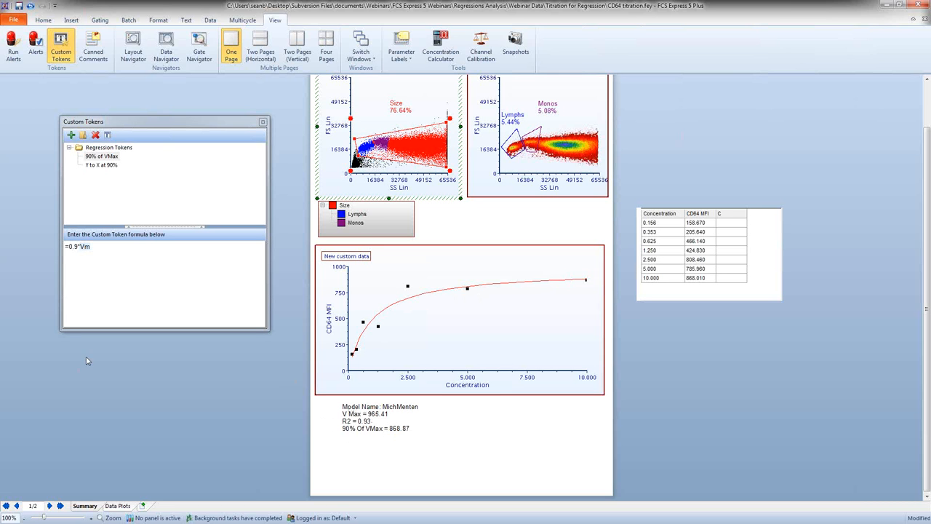
pyautogui.click(428, 434)
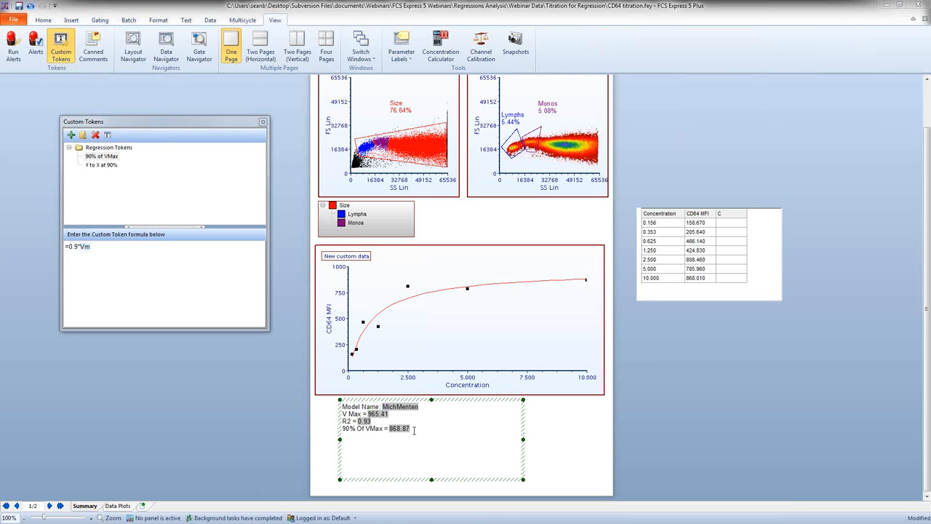
pyautogui.moveTo(413, 431); pyautogui.dragTo(398, 429)
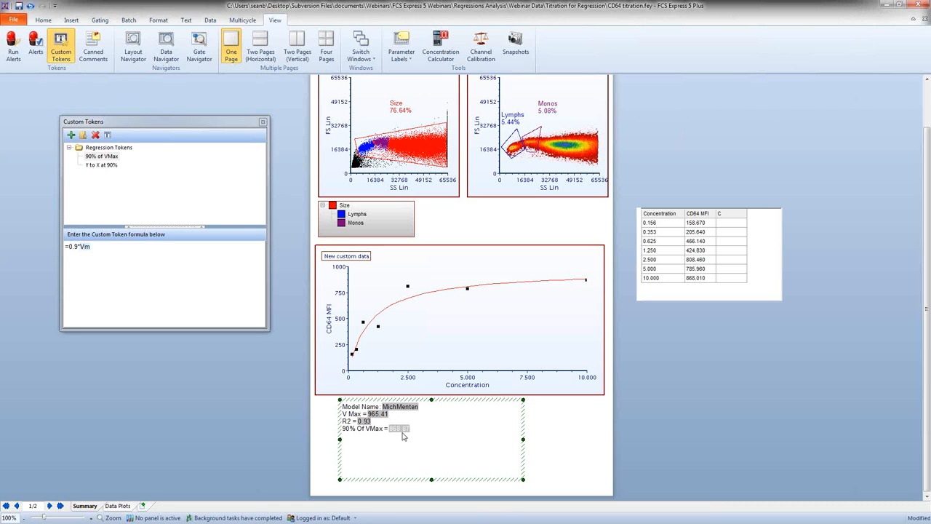
pyautogui.click(420, 433)
# Step: Replace the placeholder note in the Y to X at 90% custom token with the regression function =MichMentenYToX(y, [modelParameters])
pyautogui.click(94, 166)
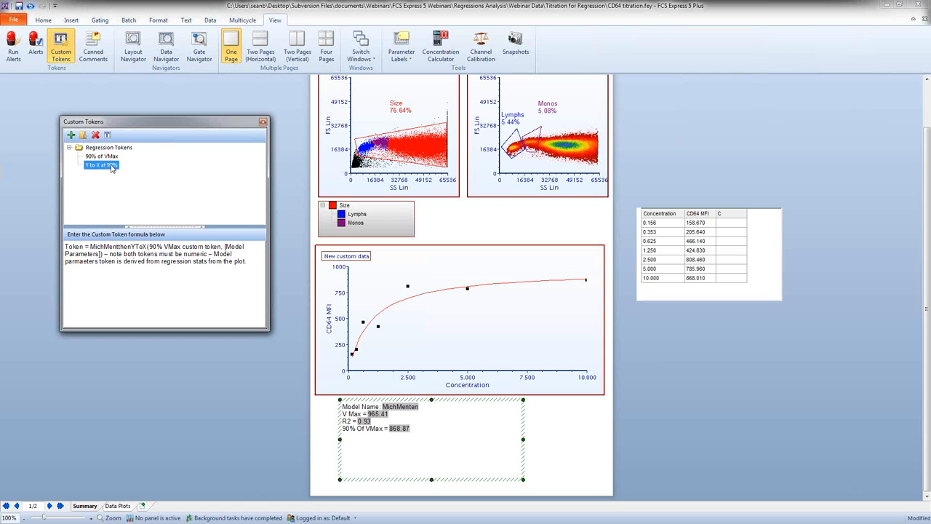
pyautogui.click(90, 246)
pyautogui.moveTo(90, 247)
pyautogui.mouseDown()
pyautogui.moveTo(245, 247)
pyautogui.moveTo(106, 254)
pyautogui.mouseUp()
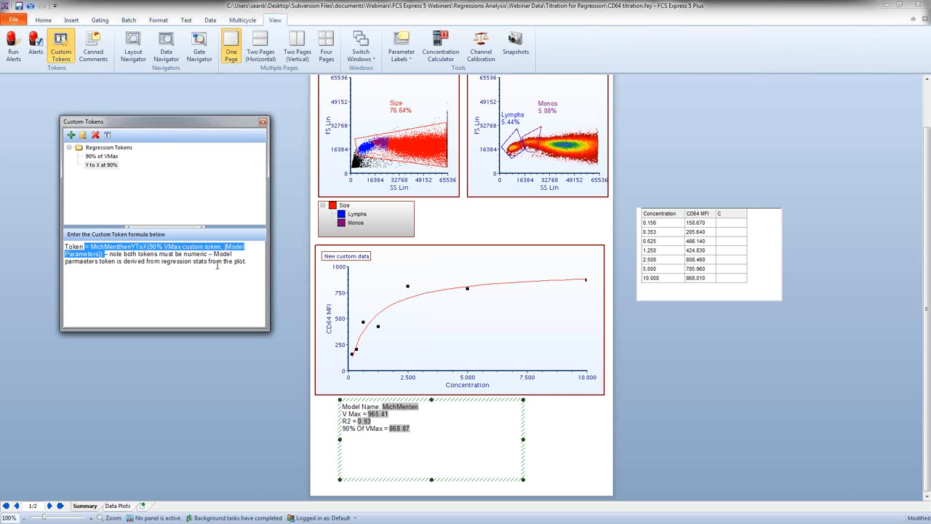
pyautogui.moveTo(247, 262); pyautogui.dragTo(62, 251)
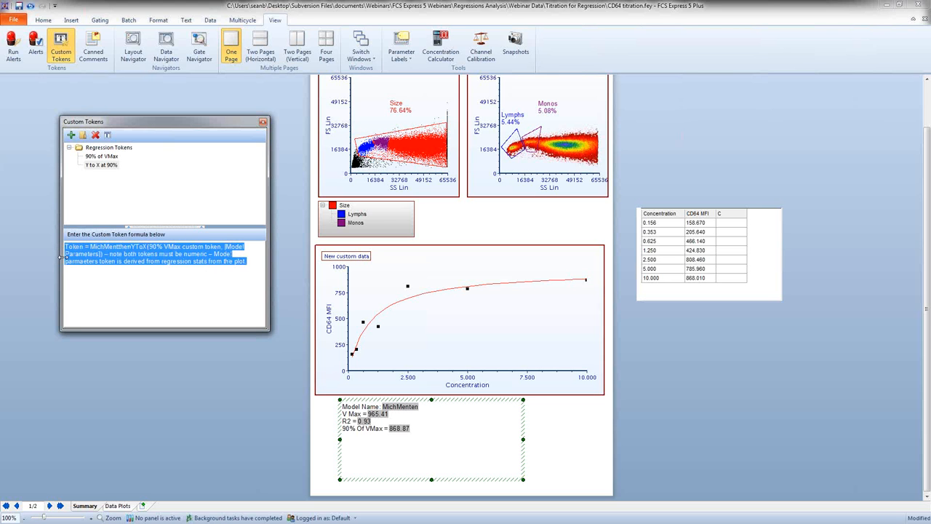
pyautogui.press('Delete')
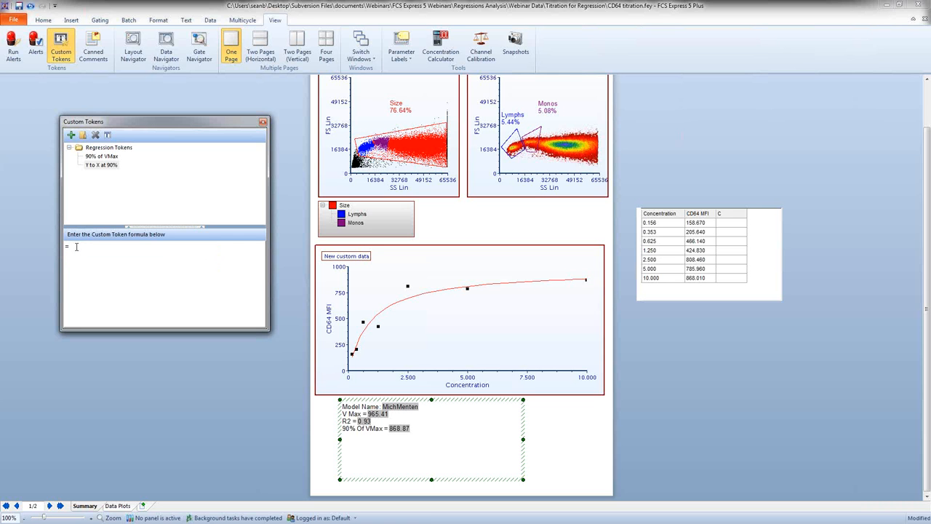
pyautogui.rightClick(75, 247)
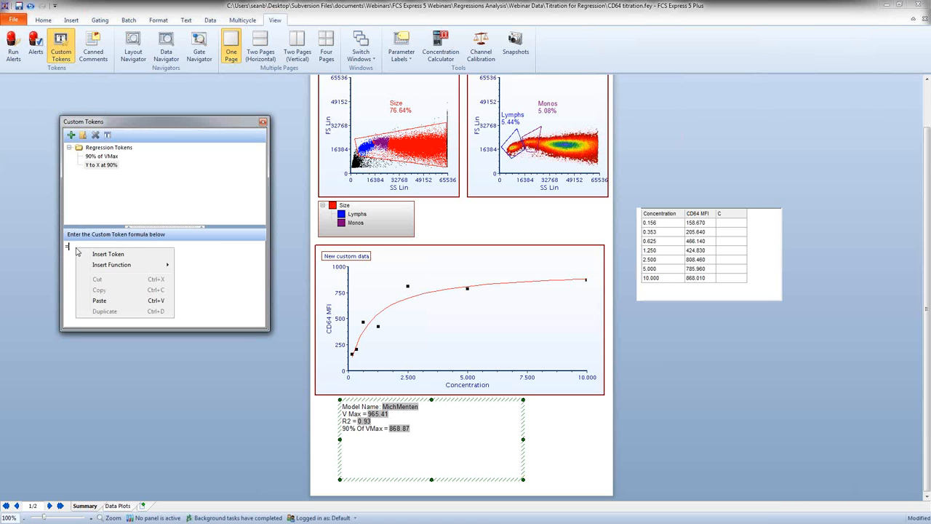
pyautogui.moveTo(121, 268)
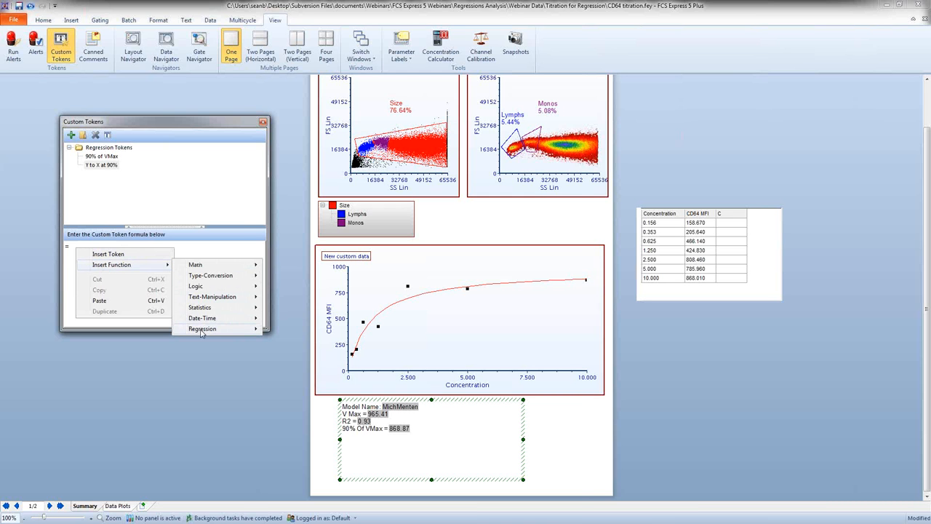
pyautogui.moveTo(201, 330)
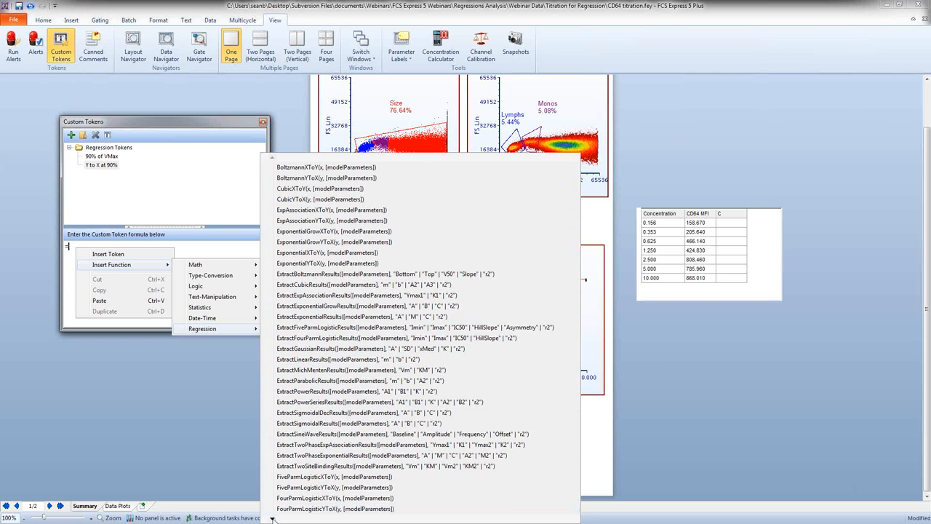
pyautogui.moveTo(272, 518)
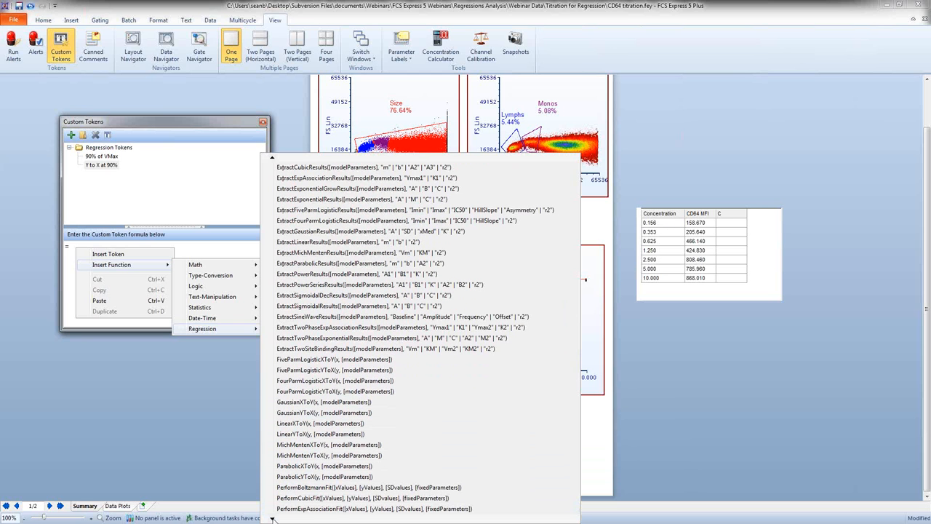
pyautogui.click(311, 456)
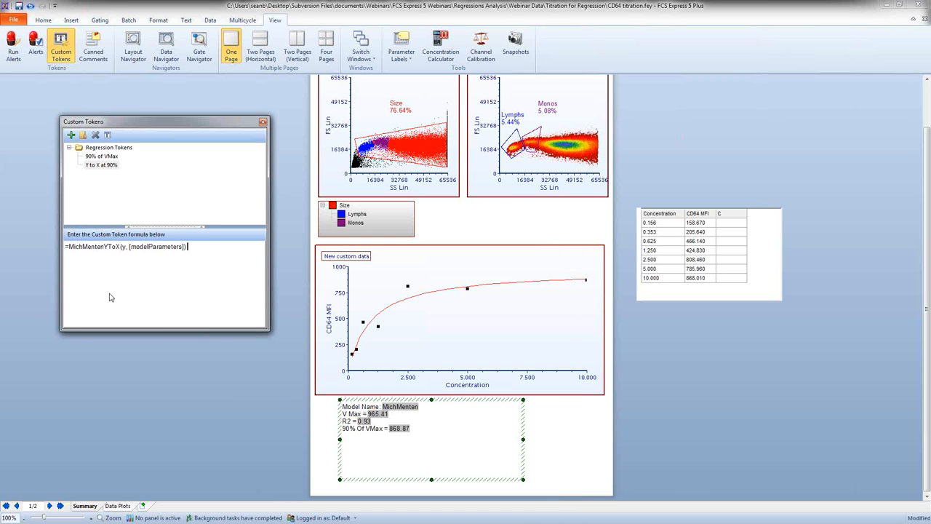
# Step: Replace the y argument of the MichMentenYToX formula with the text box's 90% of VMax custom token
pyautogui.doubleClick(94, 248)
pyautogui.click(110, 247)
pyautogui.doubleClick(135, 247)
pyautogui.click(143, 247)
pyautogui.doubleClick(123, 247)
pyautogui.press('Delete')
pyautogui.click(408, 429)
pyautogui.moveTo(399, 425); pyautogui.dragTo(130, 255)
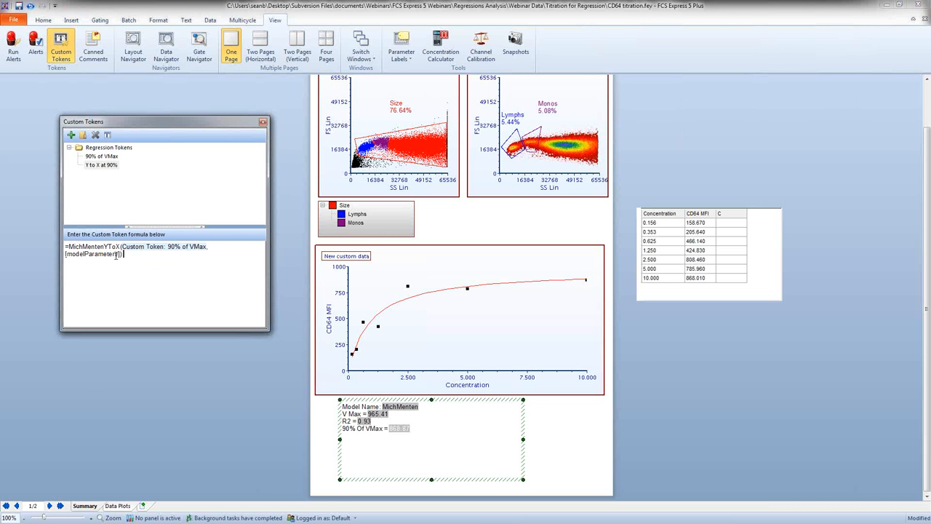
# Step: Replace the modelParameters placeholder in the formula with the regression plot's Model Parameters statistic for the MichMenten curve, keeping the square brackets
pyautogui.moveTo(120, 254); pyautogui.dragTo(68, 258)
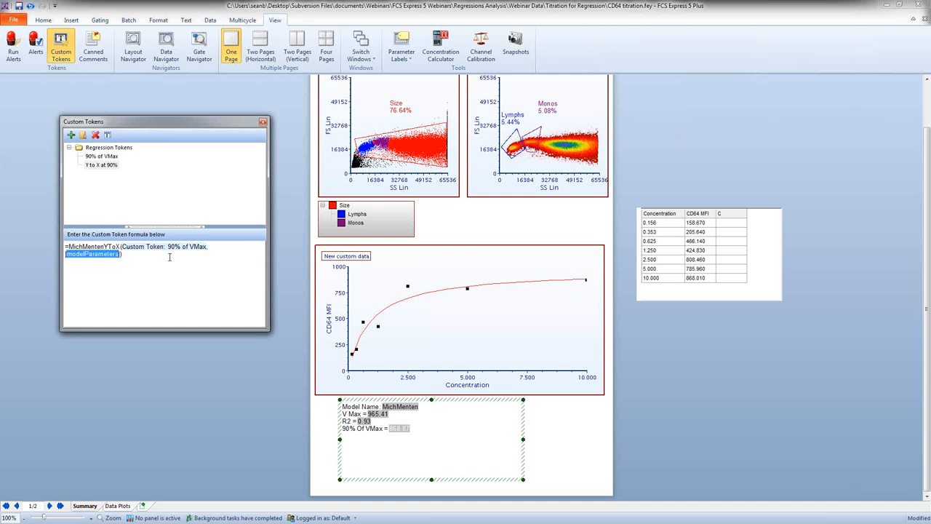
pyautogui.click(460, 249)
pyautogui.moveTo(469, 242); pyautogui.dragTo(121, 262)
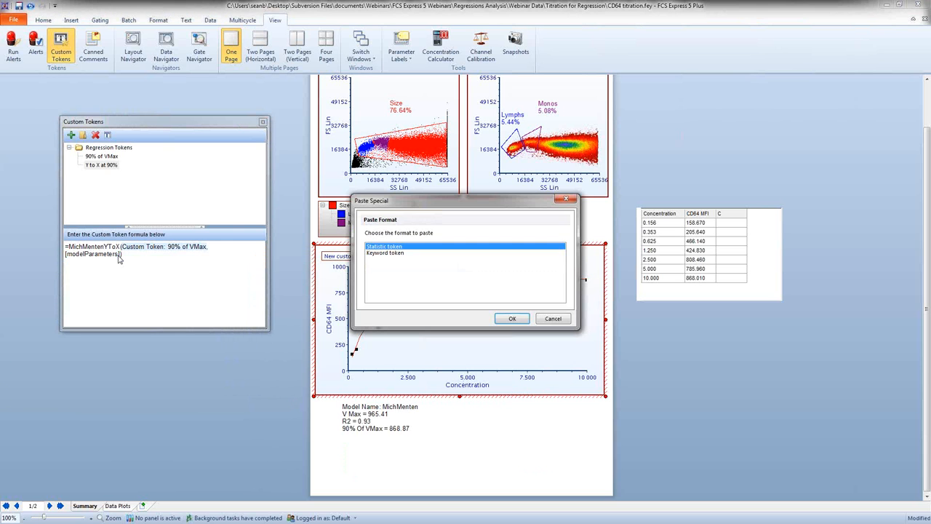
pyautogui.click(512, 318)
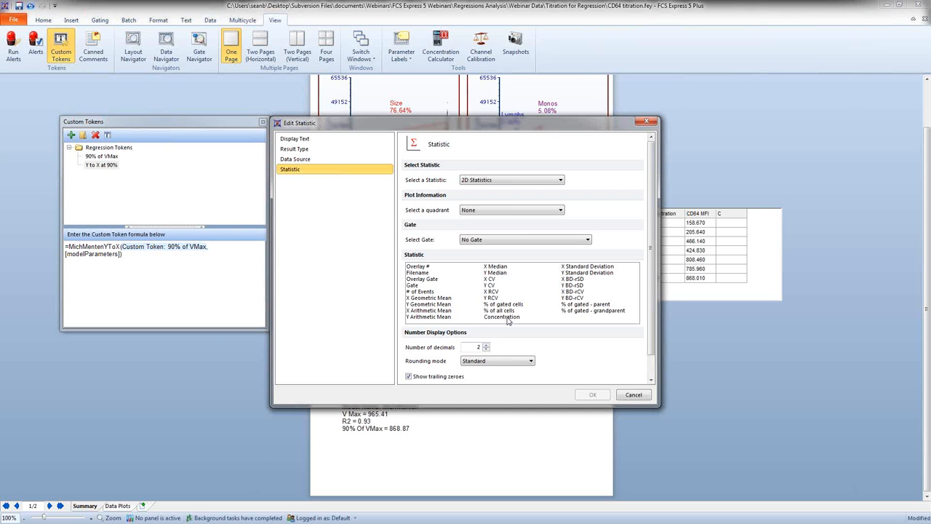
pyautogui.click(480, 183)
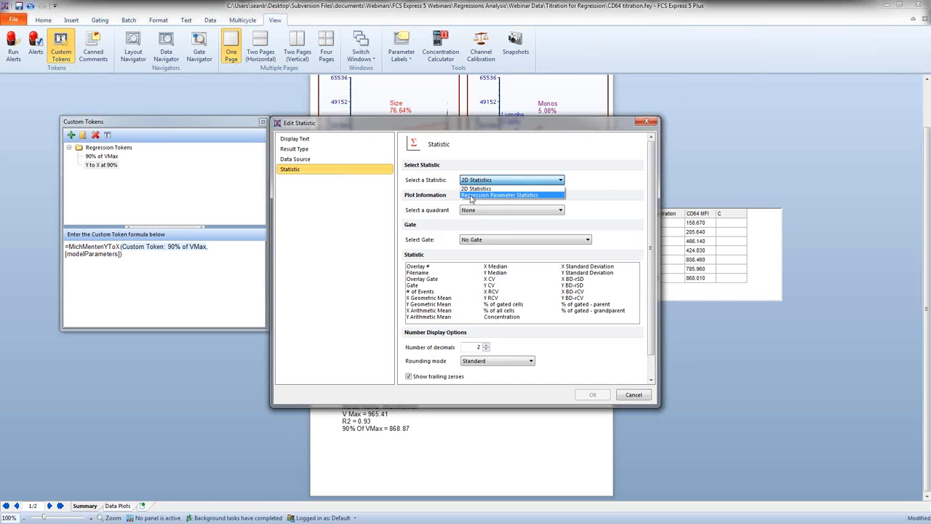
pyautogui.click(472, 200)
pyautogui.click(429, 242)
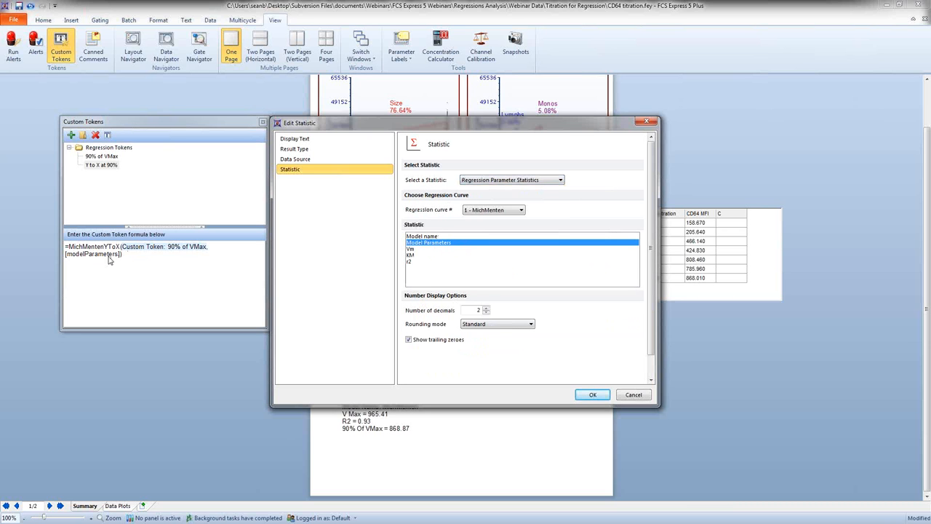
pyautogui.click(592, 395)
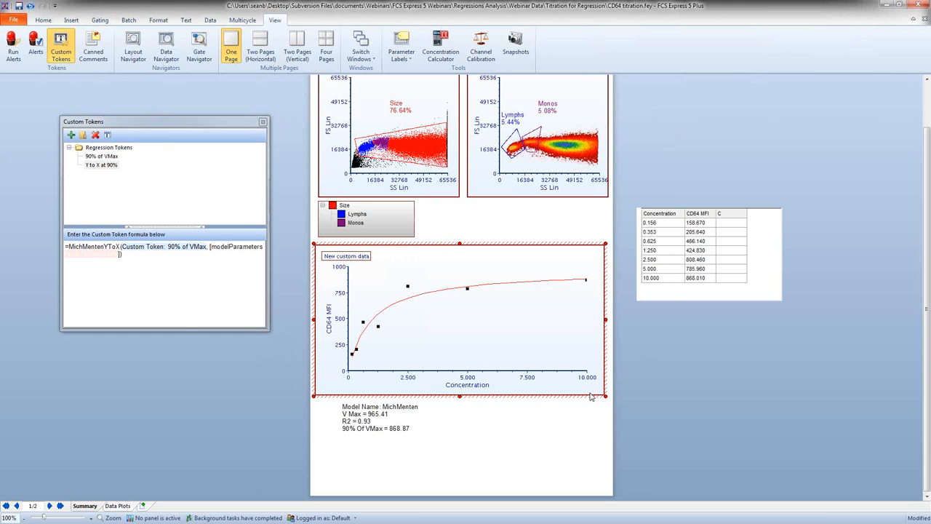
pyautogui.click(211, 248)
pyautogui.moveTo(264, 247); pyautogui.dragTo(210, 251)
pyautogui.press('Delete')
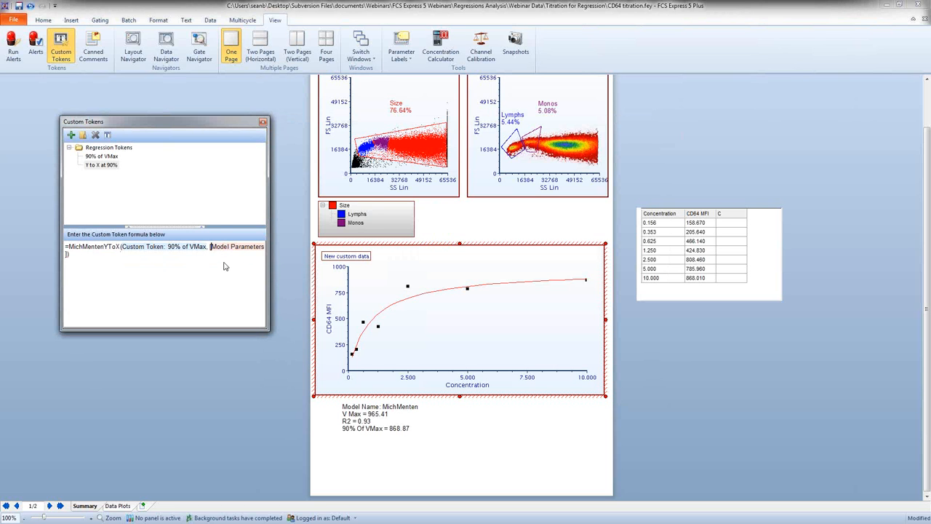
# Step: Widen the Custom Tokens window and set the formula's Model Parameters token to the Numeric result type
pyautogui.moveTo(270, 263); pyautogui.dragTo(296, 265)
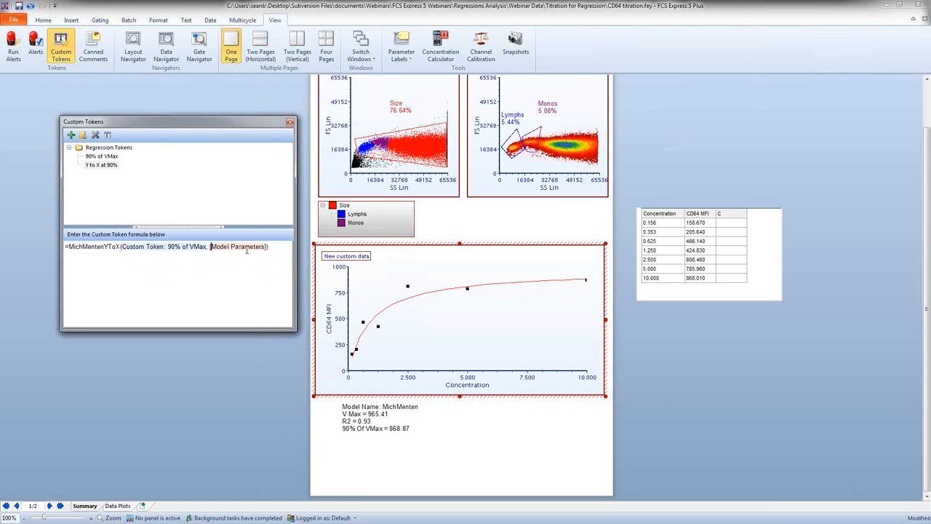
pyautogui.doubleClick(244, 247)
pyautogui.click(295, 149)
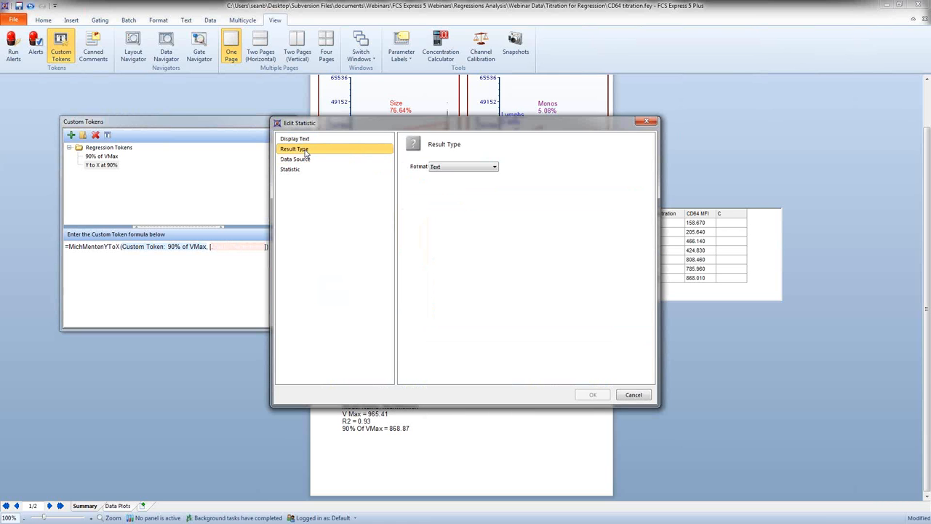
pyautogui.click(436, 167)
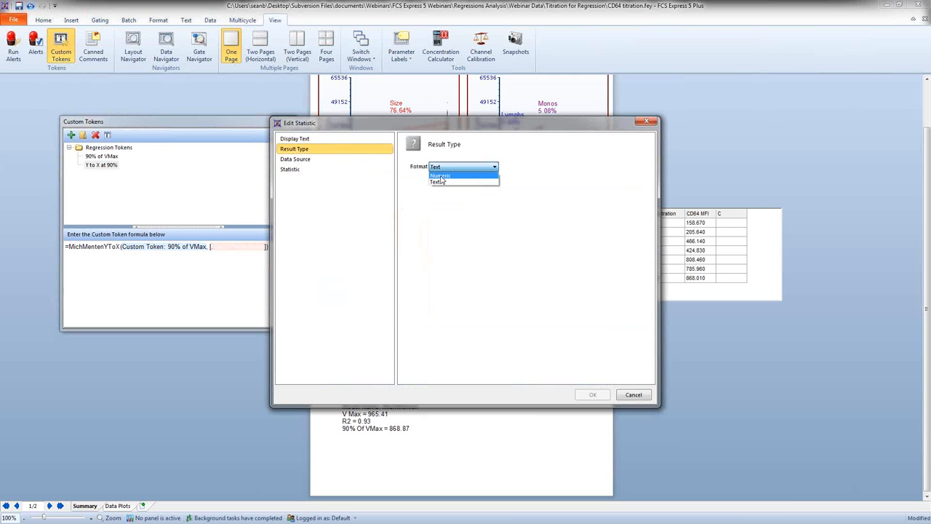
pyautogui.click(441, 175)
pyautogui.click(592, 395)
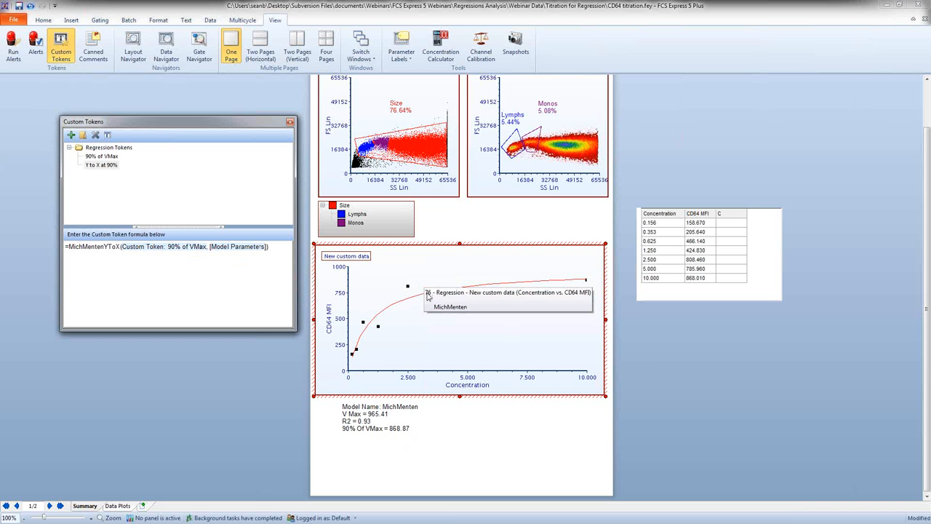
# Step: Add the line "Amount of antibody to use at 90% binding=" below 90% Of VMax, with the Y to X at 90% token and "uL" after it
pyautogui.doubleClick(417, 429)
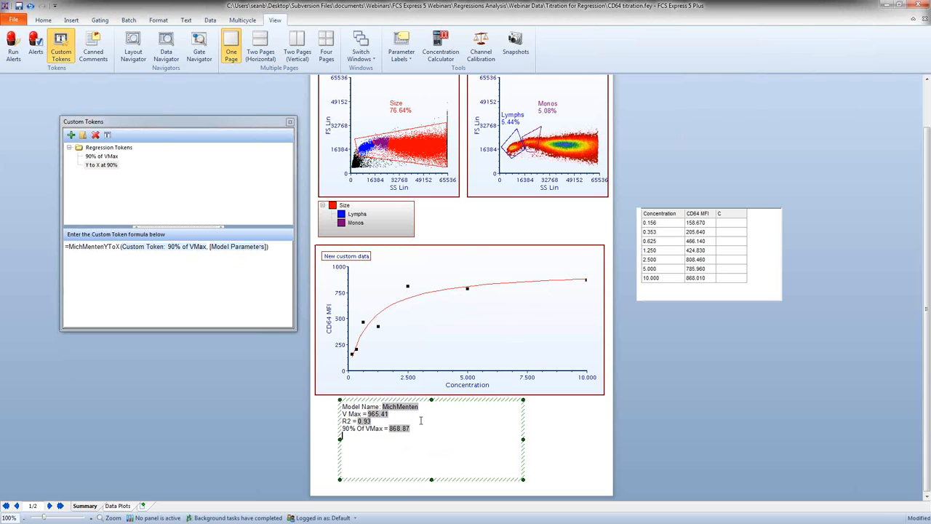
pyautogui.moveTo(106, 165); pyautogui.dragTo(368, 440)
pyautogui.write('(')
pyautogui.write('Amount of ')
pyautogui.write('anti')
pyautogui.write('body to use at')
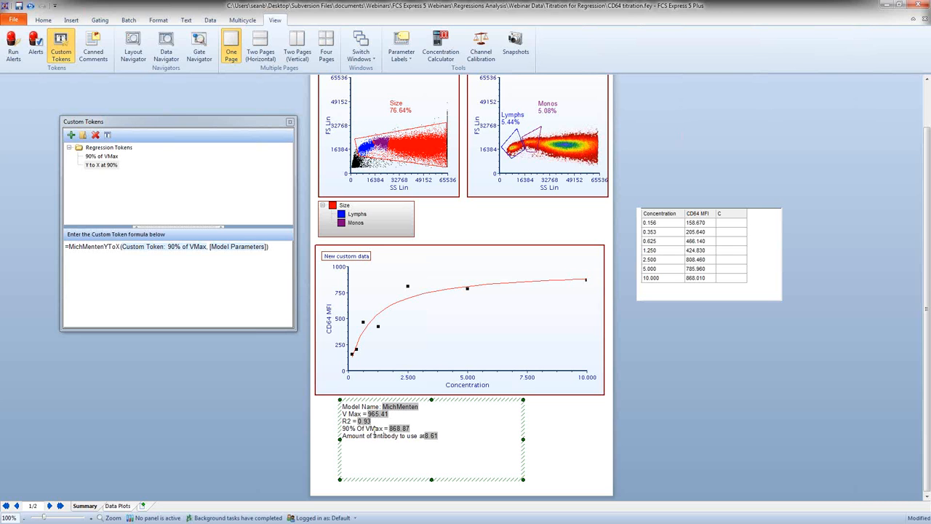
pyautogui.write(' 90% binding=')
pyautogui.click(219, 378)
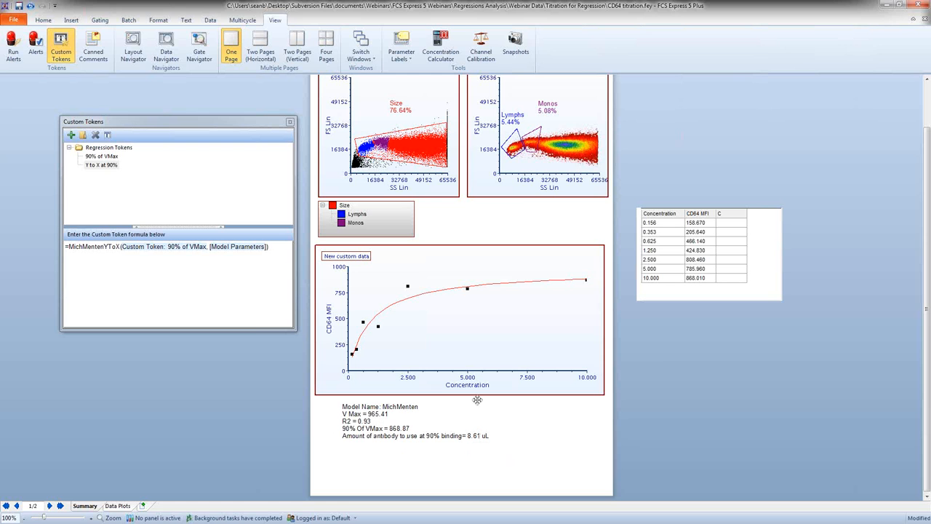
# Step: Shrink the Monos gate slightly, shift and resize the Size gate on the color dot plot, and check the antibody amount in the text box
pyautogui.click(538, 139)
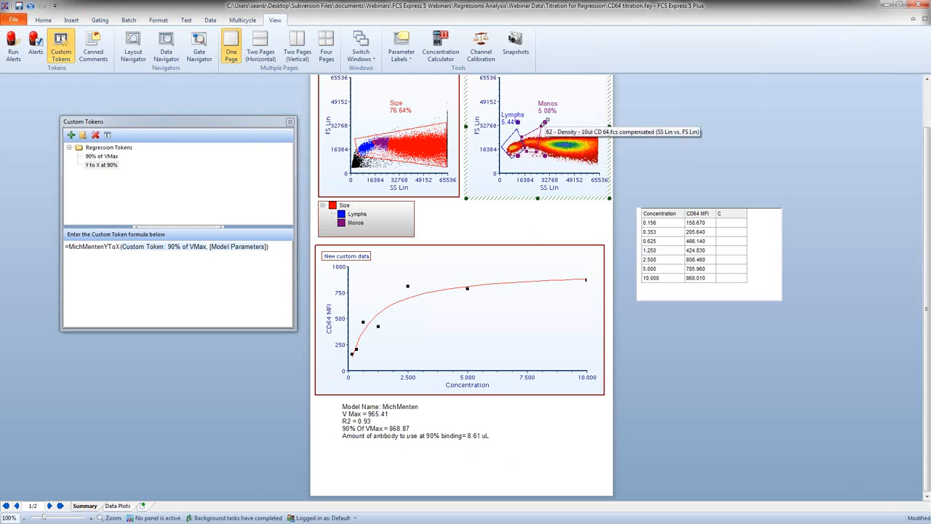
pyautogui.moveTo(544, 124)
pyautogui.mouseDown()
pyautogui.moveTo(577, 121)
pyautogui.moveTo(540, 128)
pyautogui.mouseUp()
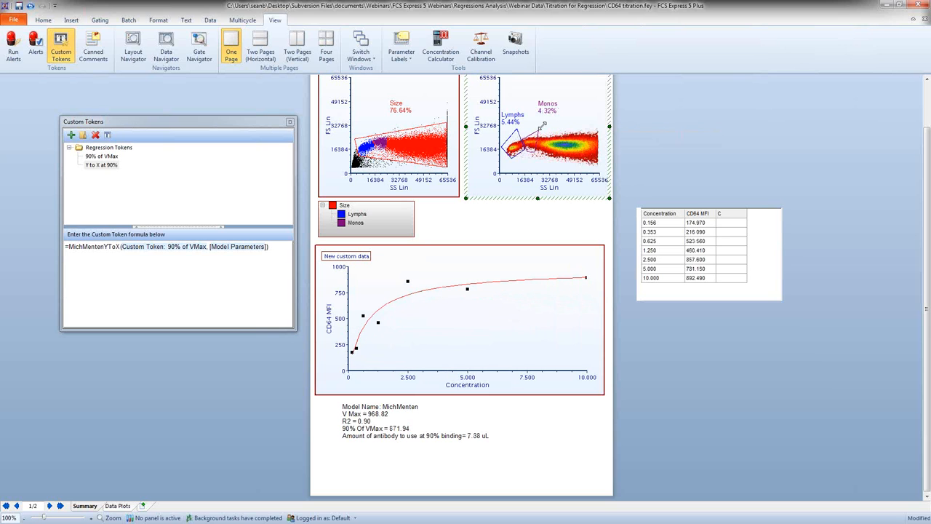
pyautogui.click(413, 154)
pyautogui.moveTo(417, 157)
pyautogui.mouseDown()
pyautogui.moveTo(409, 156)
pyautogui.moveTo(419, 148)
pyautogui.moveTo(405, 159)
pyautogui.mouseUp()
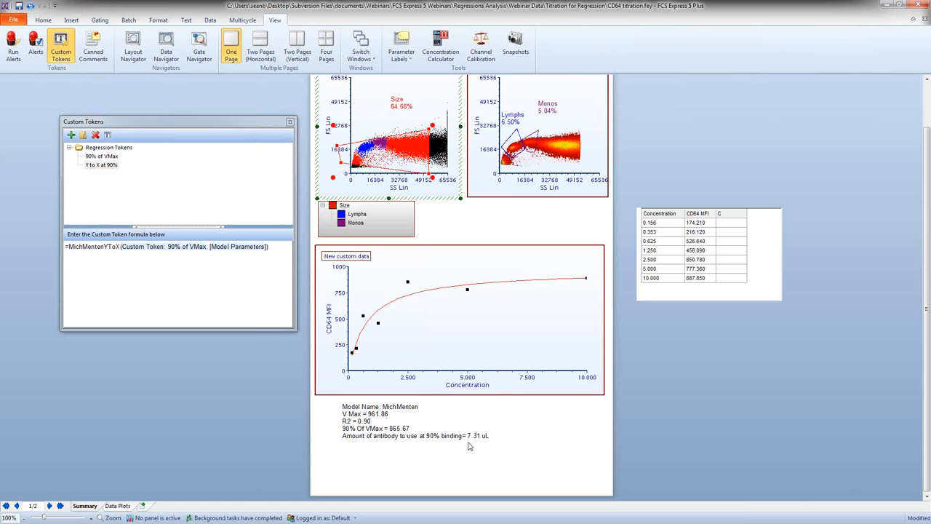
pyautogui.moveTo(395, 159); pyautogui.dragTo(408, 142)
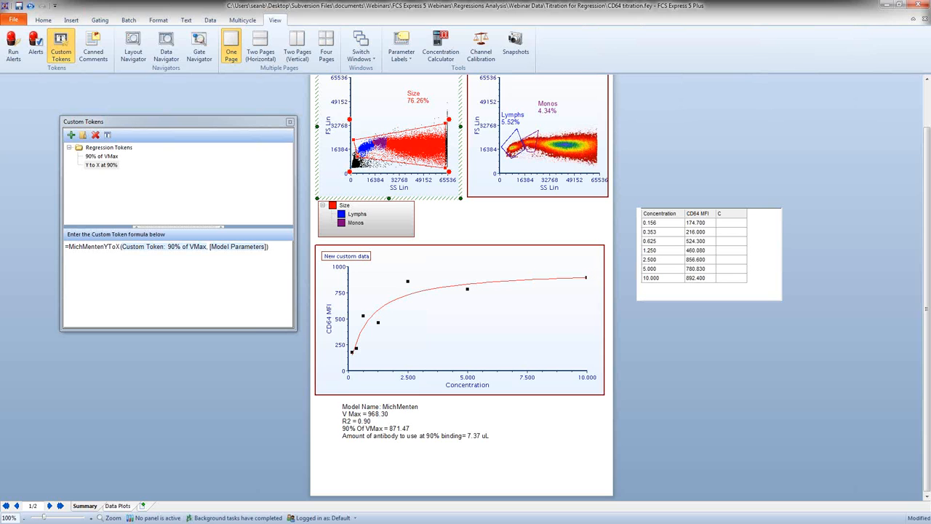
pyautogui.moveTo(357, 155); pyautogui.dragTo(355, 142)
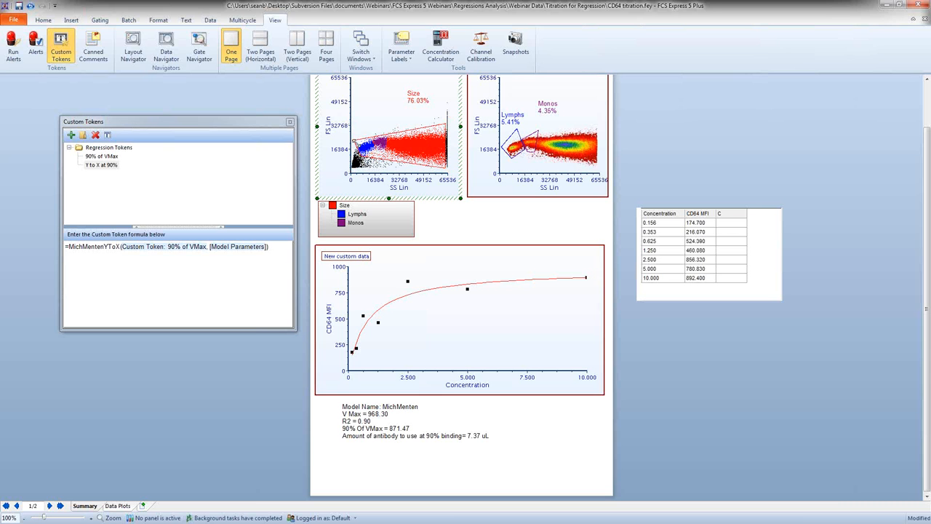
# Step: Enlarge the Monos gate and adjust its outline on the density plot, checking the updated regression values in the text box
pyautogui.click(531, 143)
pyautogui.moveTo(541, 127); pyautogui.dragTo(527, 135)
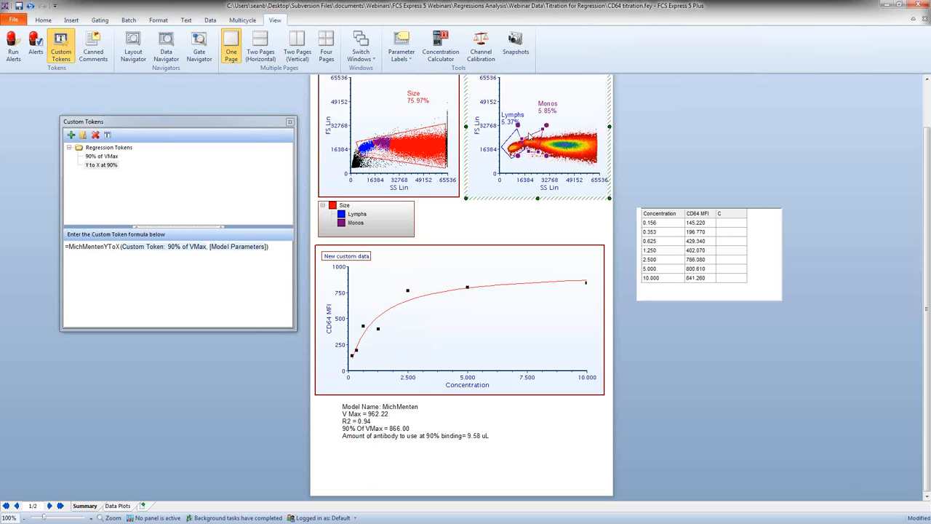
pyautogui.moveTo(523, 140); pyautogui.dragTo(521, 136)
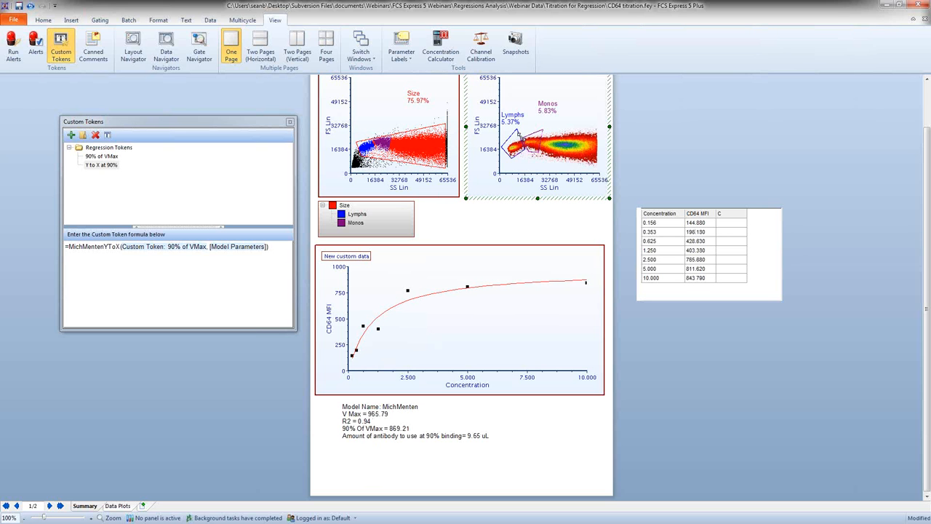
pyautogui.click(201, 377)
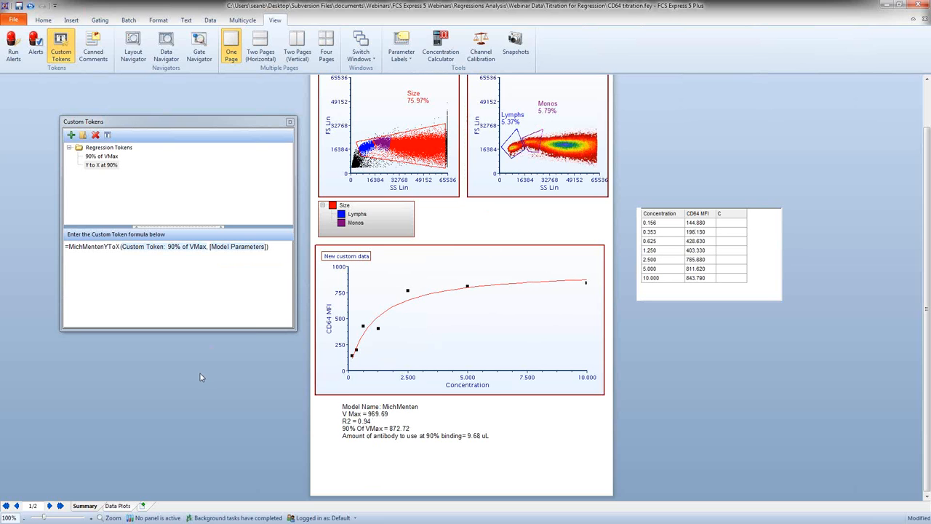
# Step: Close the Custom Tokens window and save the layout under the new name "CD64 titration todays analysis"
pyautogui.click(290, 124)
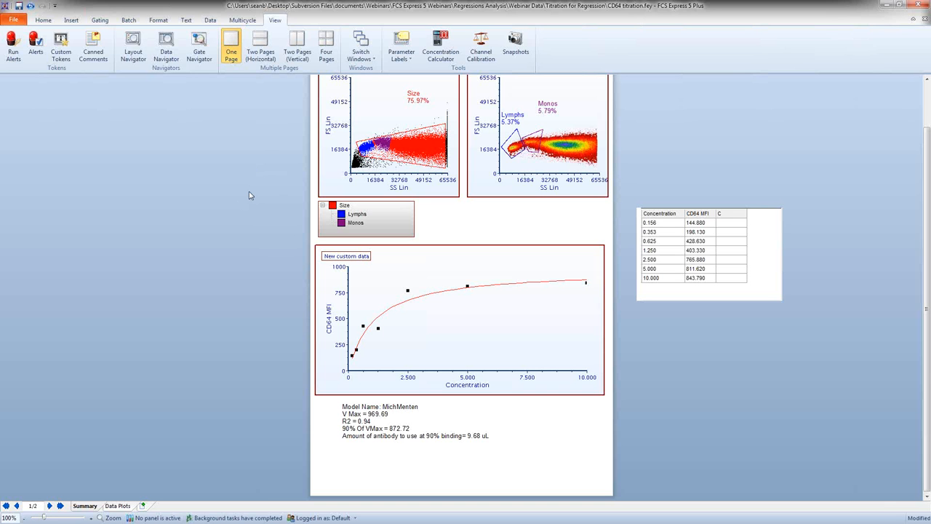
pyautogui.click(20, 22)
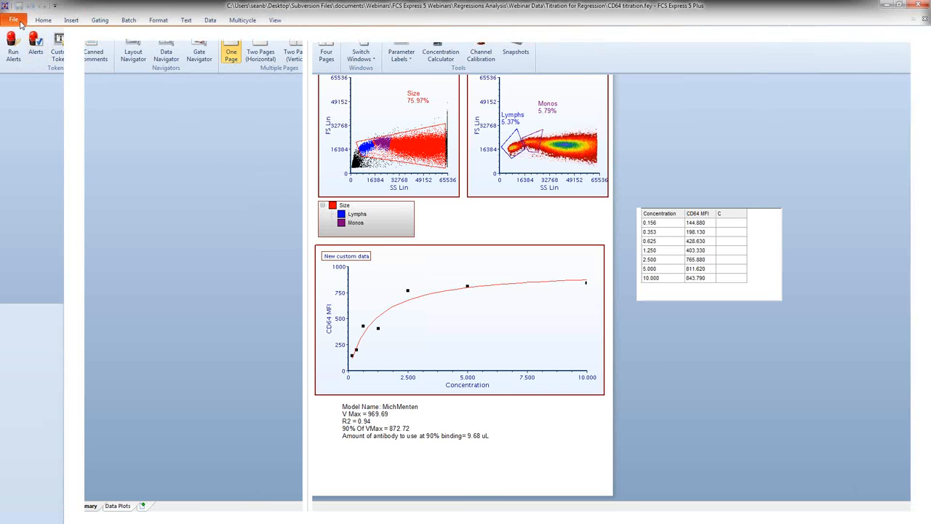
pyautogui.click(35, 62)
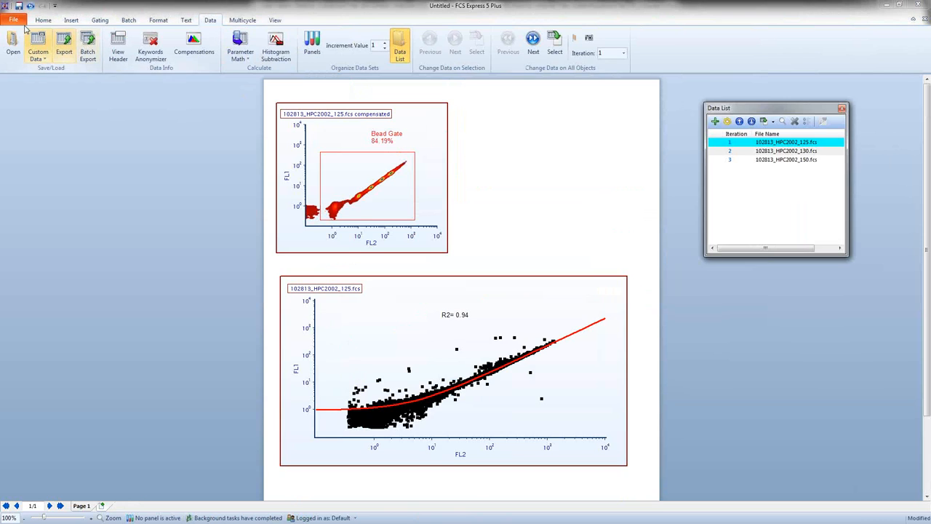
# Step: Reopen the layout "CD64 titration todays analysis.fey" from the recent documents and go to the regression results text box on the summary page
pyautogui.click(13, 20)
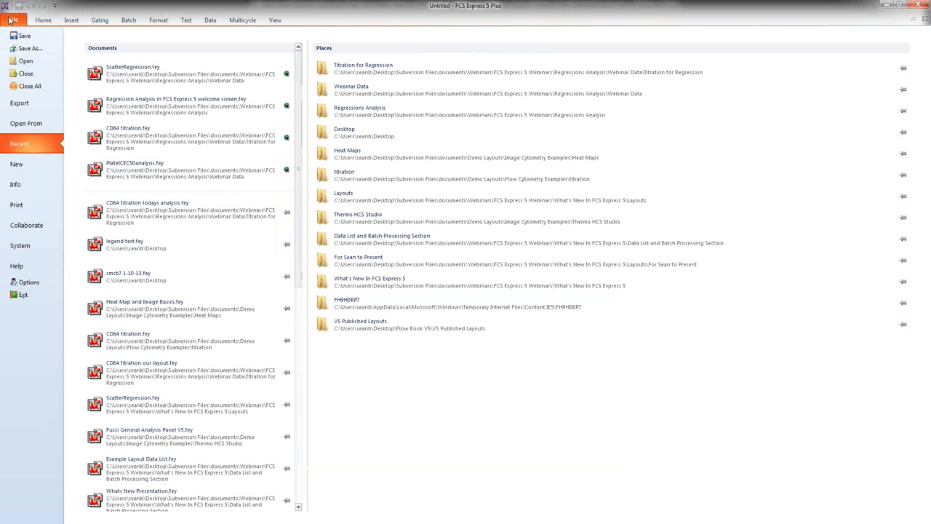
pyautogui.click(148, 211)
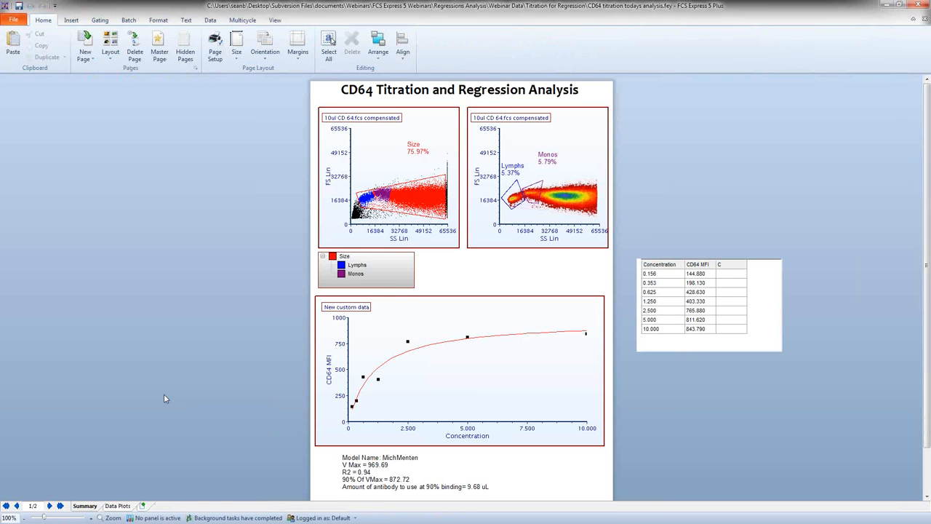
pyautogui.scroll(-1, 165, 398)
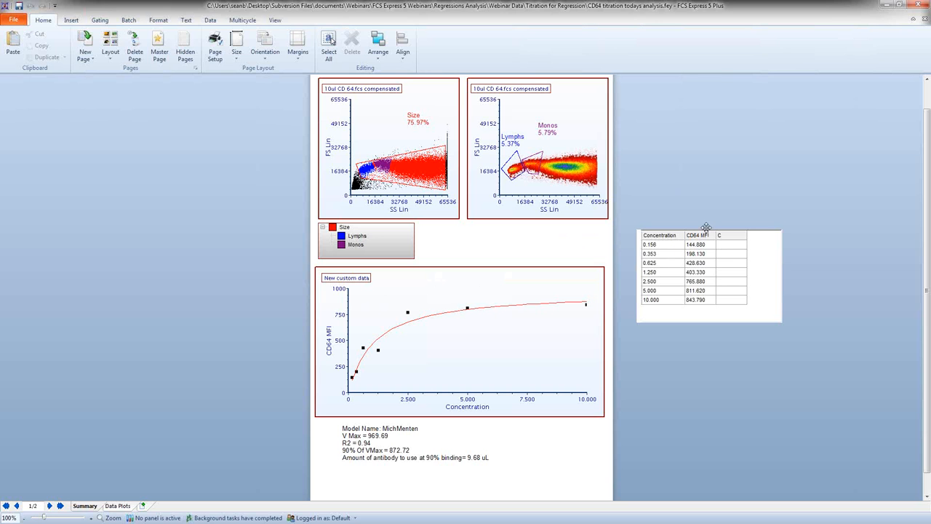
pyautogui.click(495, 455)
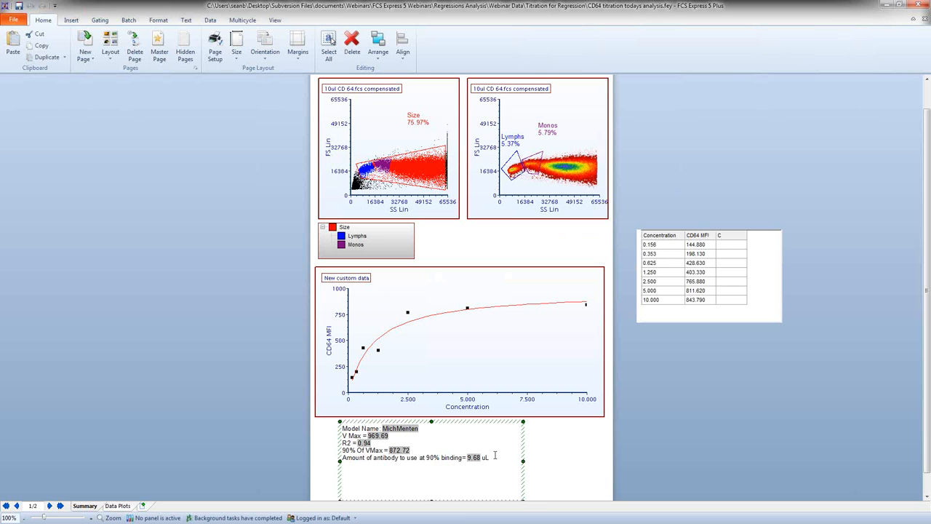
# Step: Show the Data List beside the summary page, and review the plots on the Data Plots page before returning to Summary
pyautogui.click(210, 21)
pyautogui.click(399, 48)
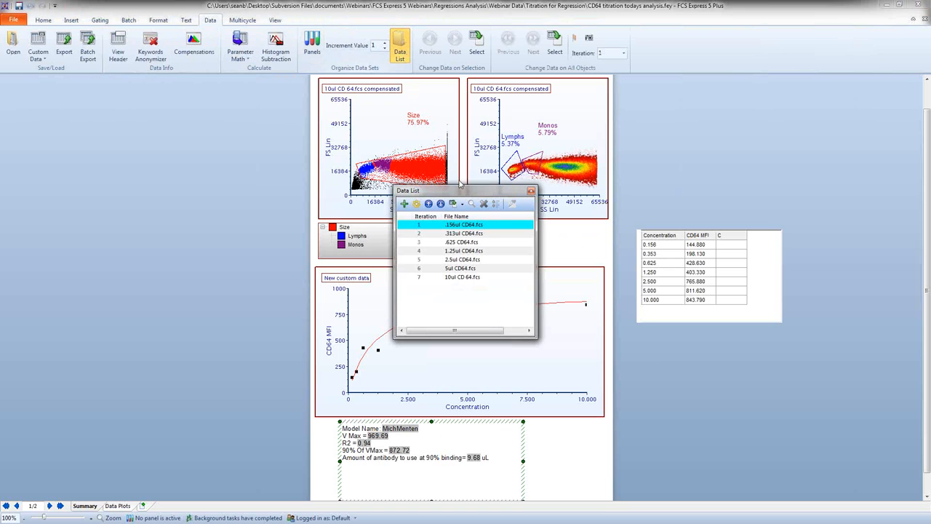
pyautogui.moveTo(521, 190); pyautogui.dragTo(720, 88)
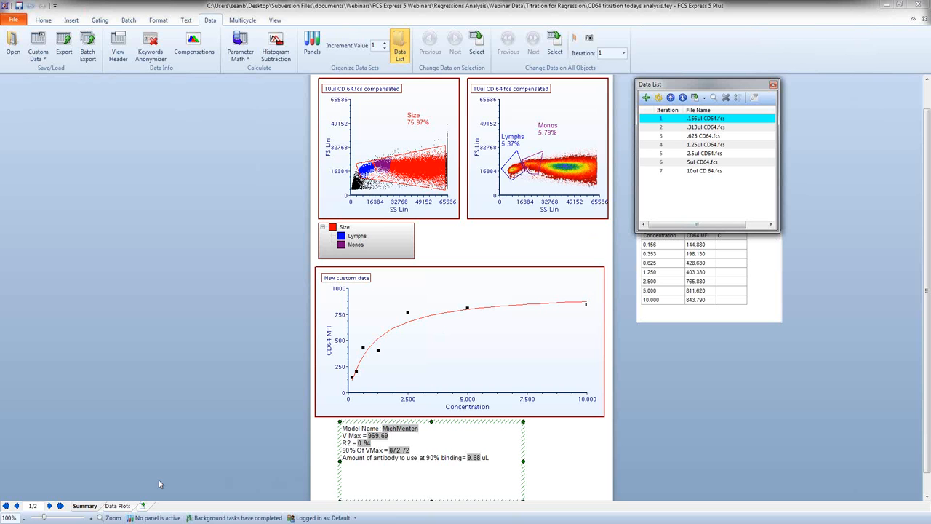
pyautogui.click(131, 505)
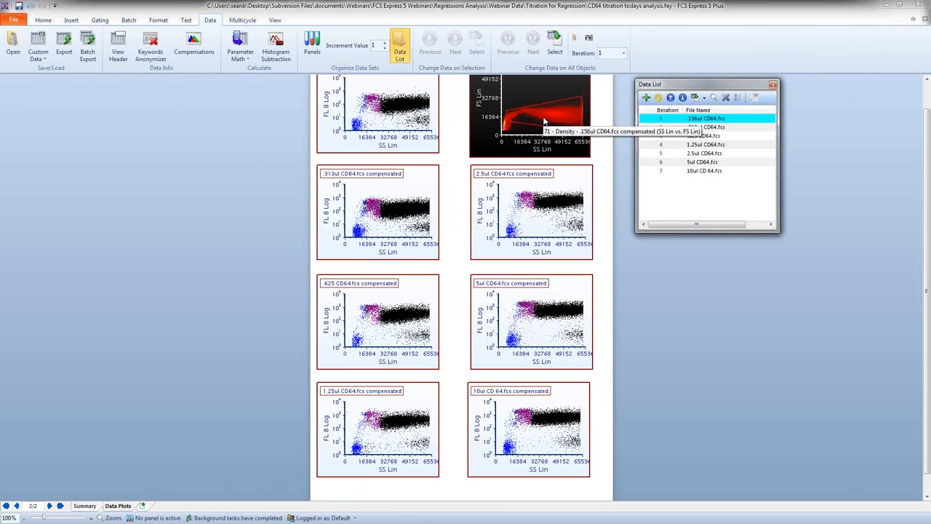
pyautogui.click(84, 505)
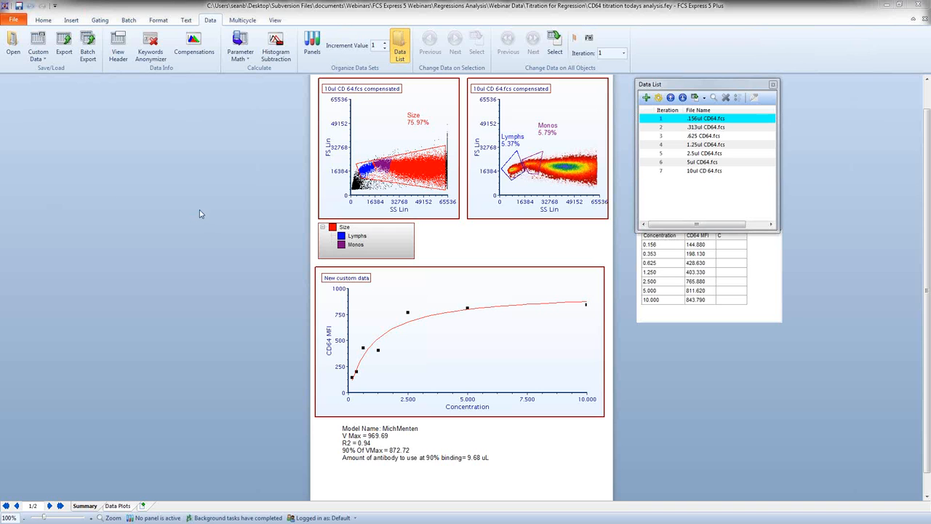
pyautogui.scroll(2, 191, 222)
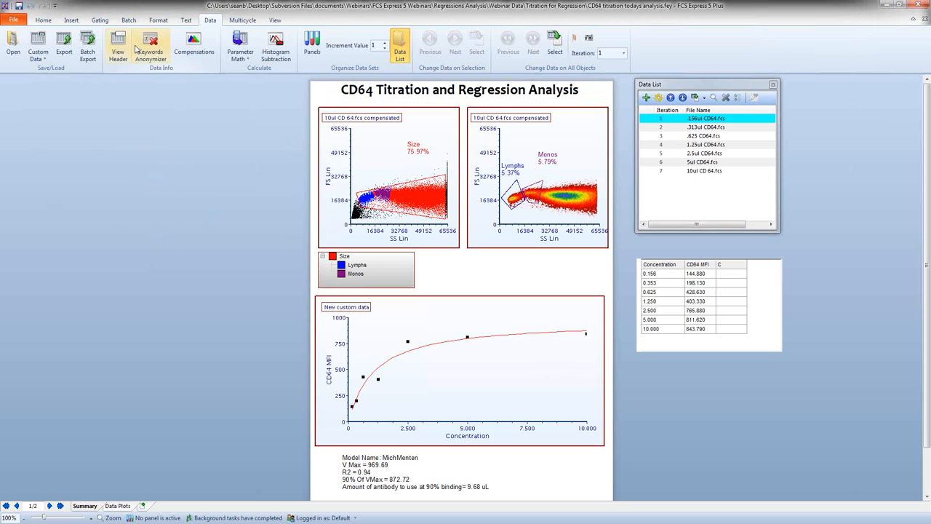
# Step: Start a Save To Powerpoint batch action that opens the presentation after saving and appends to the existing file test.pptx
pyautogui.click(129, 21)
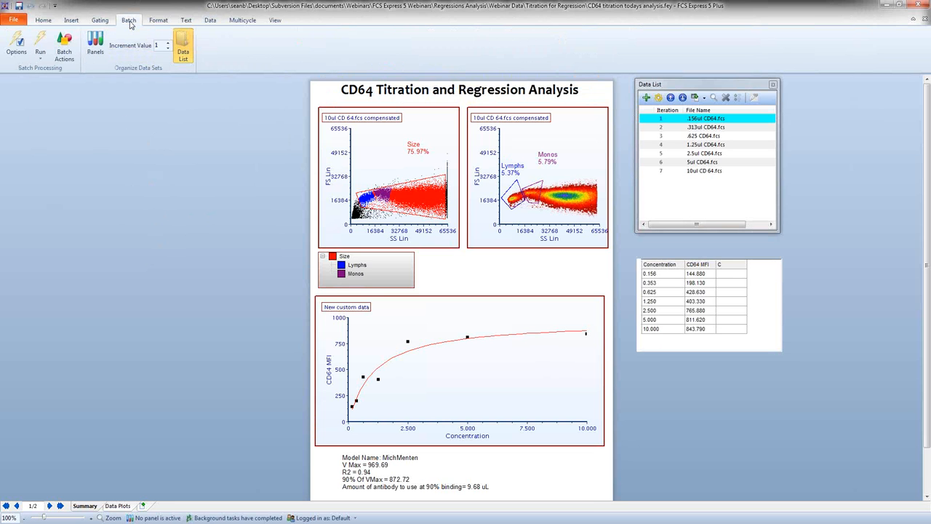
pyautogui.click(71, 53)
pyautogui.moveTo(440, 112); pyautogui.dragTo(163, 109)
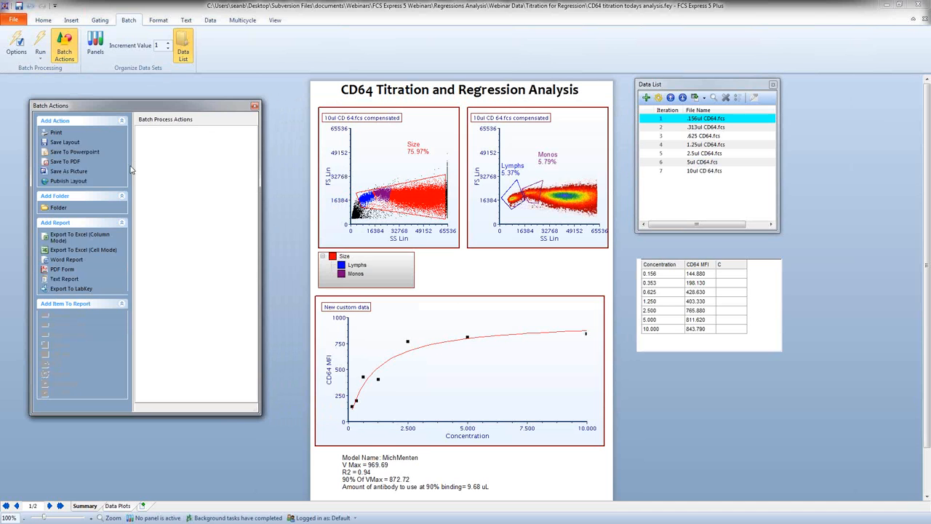
pyautogui.click(77, 154)
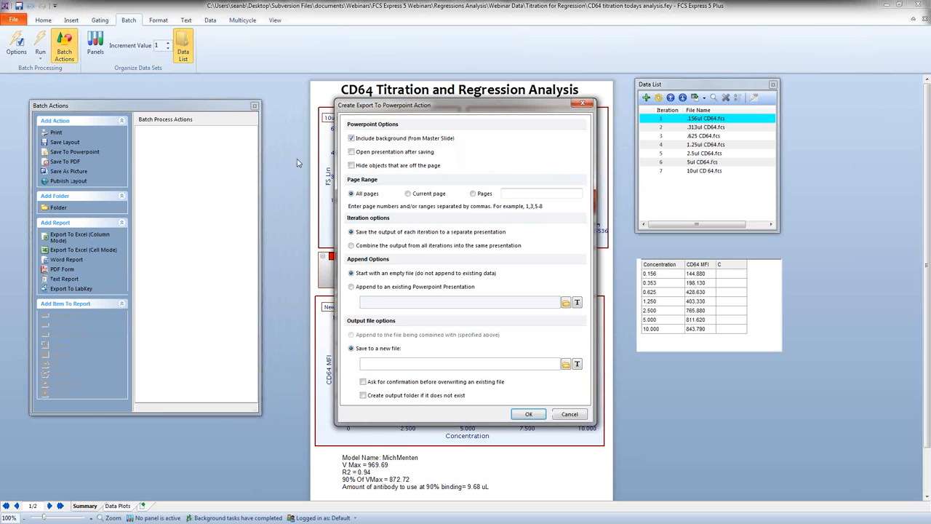
pyautogui.click(352, 288)
pyautogui.click(566, 303)
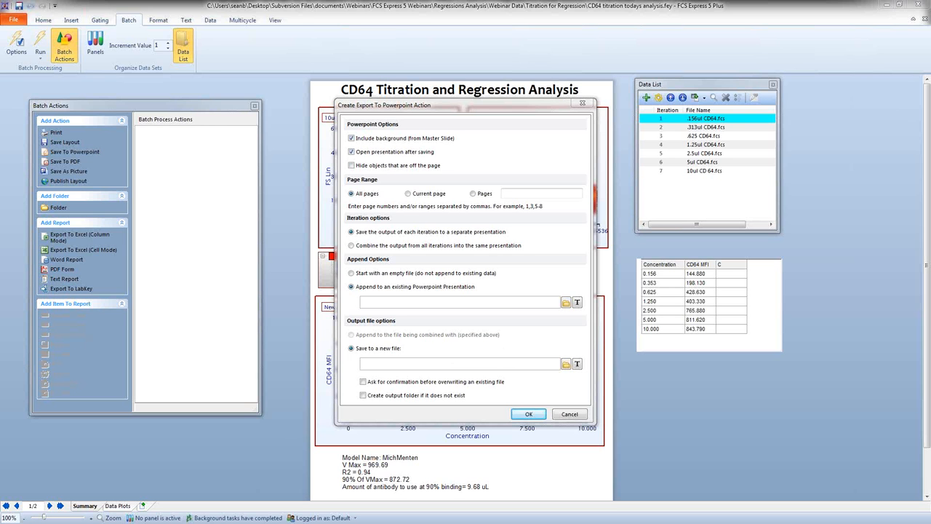
pyautogui.doubleClick(483, 301)
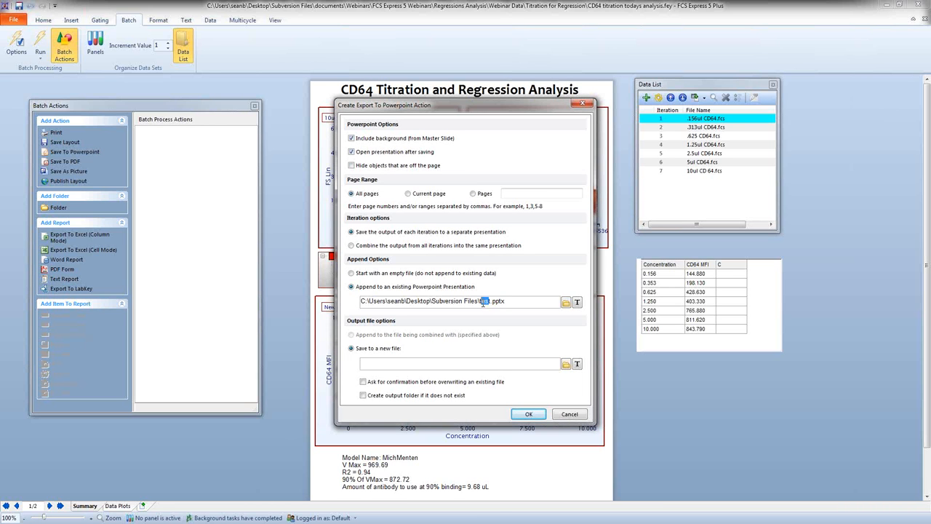
# Step: Have the Powerpoint export combine the output from all iterations into the same presentation
pyautogui.click(538, 414)
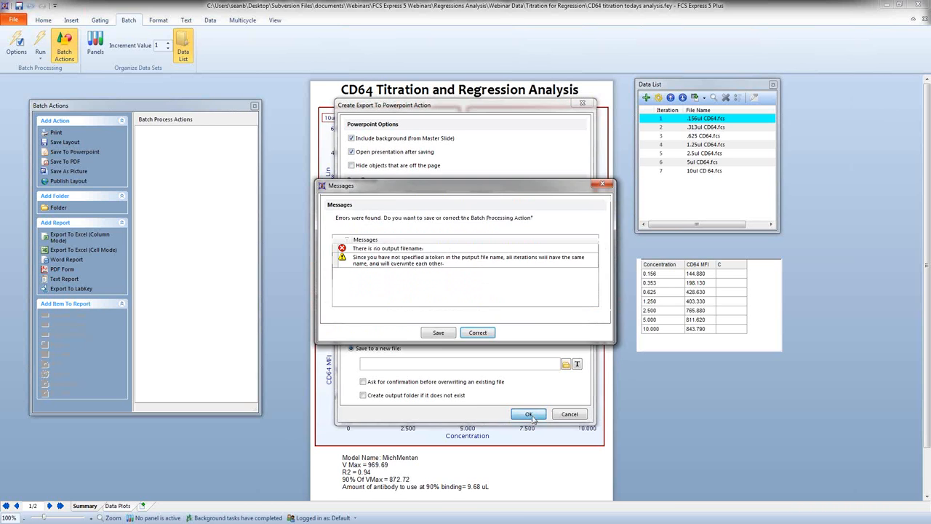
pyautogui.click(478, 333)
pyautogui.click(382, 248)
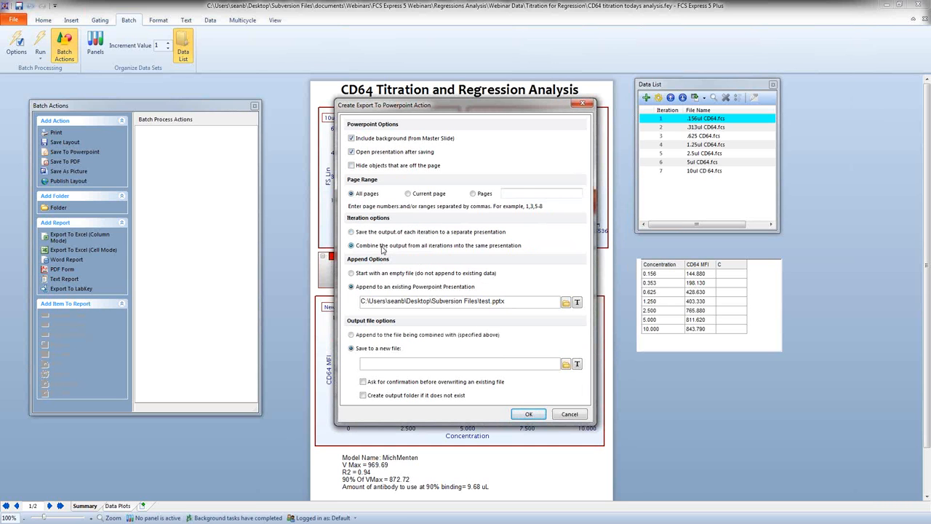
pyautogui.click(529, 416)
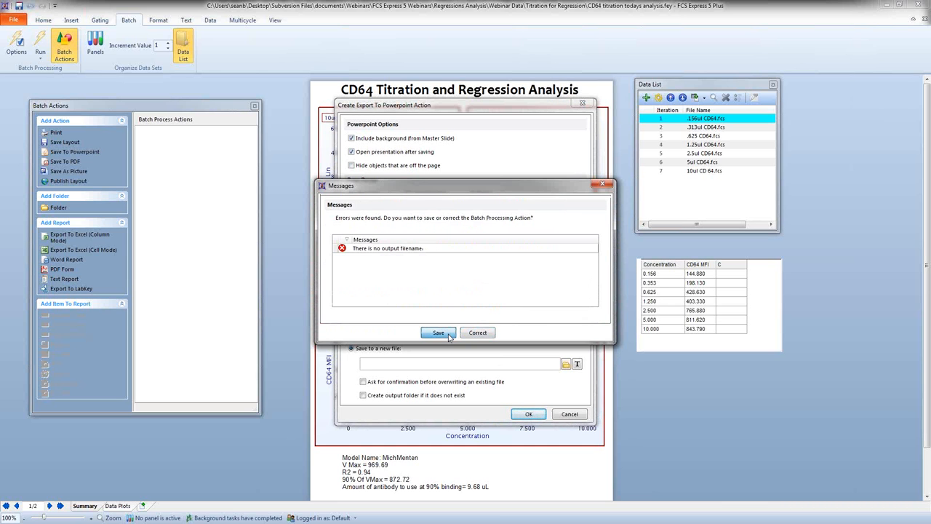
pyautogui.click(485, 333)
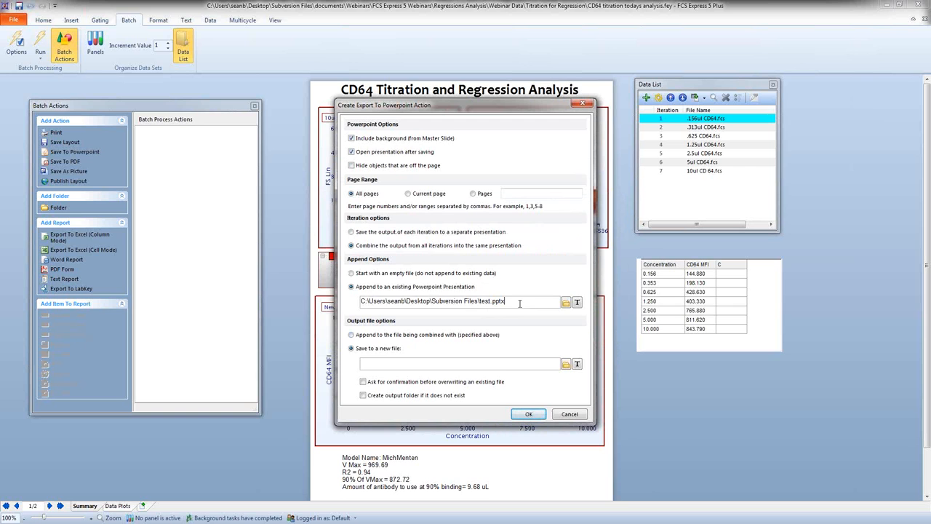
# Step: Clear the append file, start with an empty file, and save the Powerpoint export to a new file named test.pptx
pyautogui.moveTo(519, 303); pyautogui.dragTo(355, 301)
pyautogui.press('BackSpace')
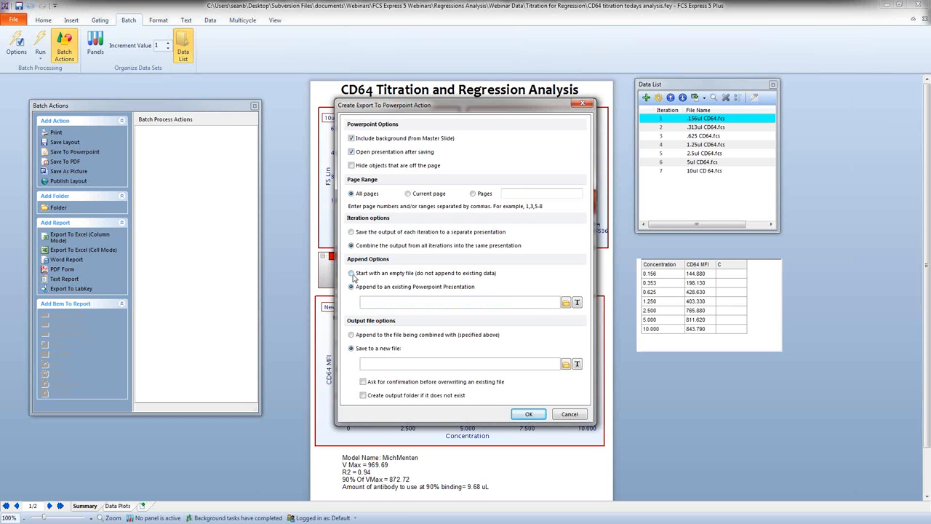
pyautogui.click(352, 273)
pyautogui.click(566, 365)
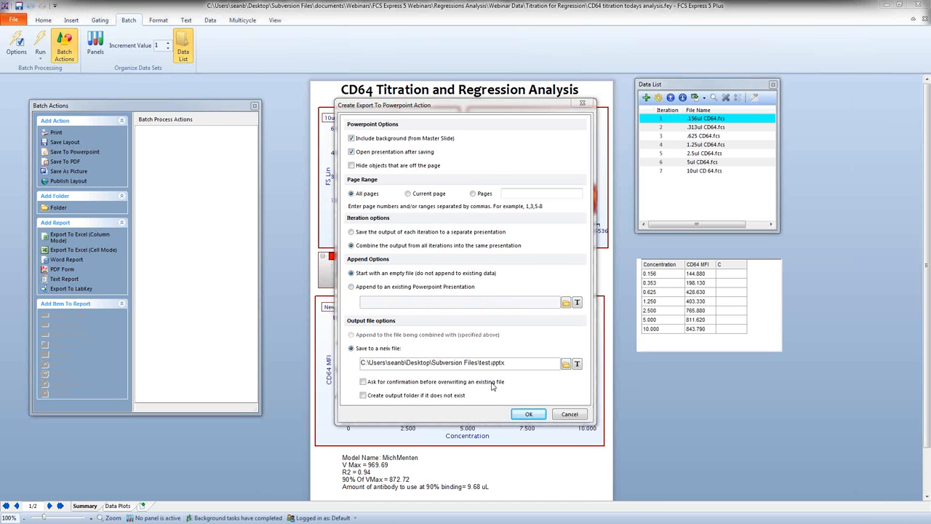
pyautogui.click(516, 413)
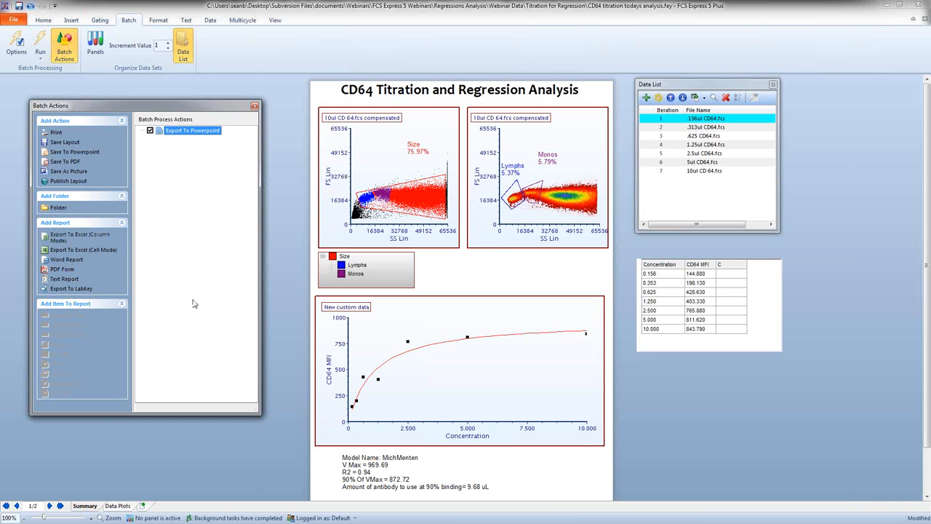
# Step: Add an Export To Excel (Column Mode) batch report that starts with an empty file and saves to test.xlsx
pyautogui.click(282, 339)
pyautogui.scroll(-1, 282, 338)
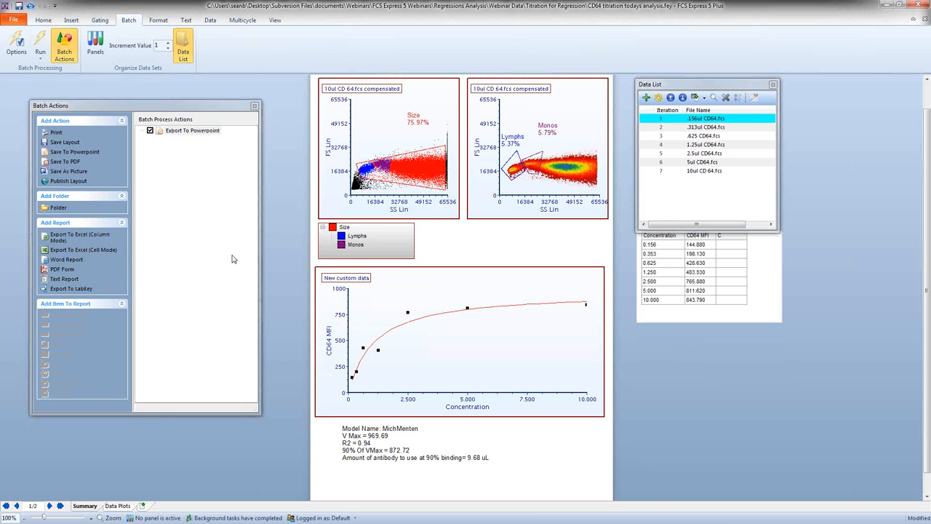
pyautogui.click(84, 240)
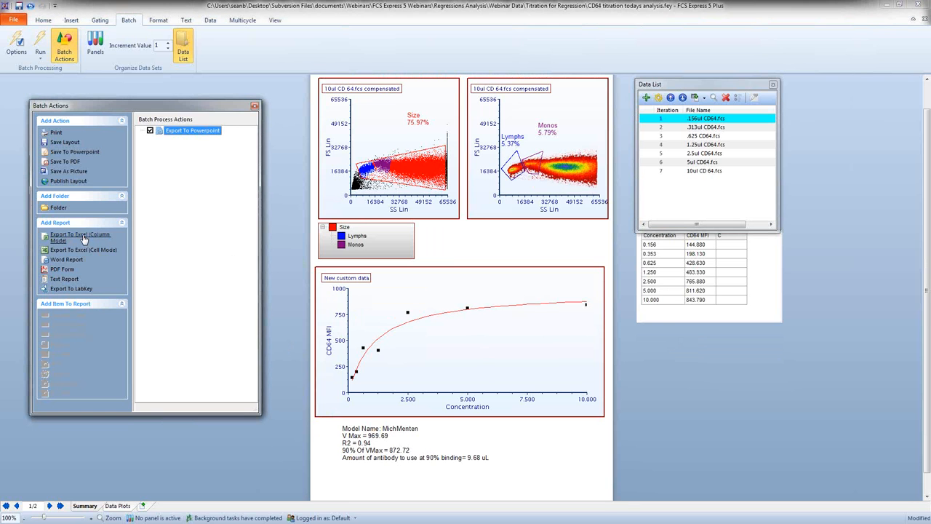
pyautogui.doubleClick(85, 238)
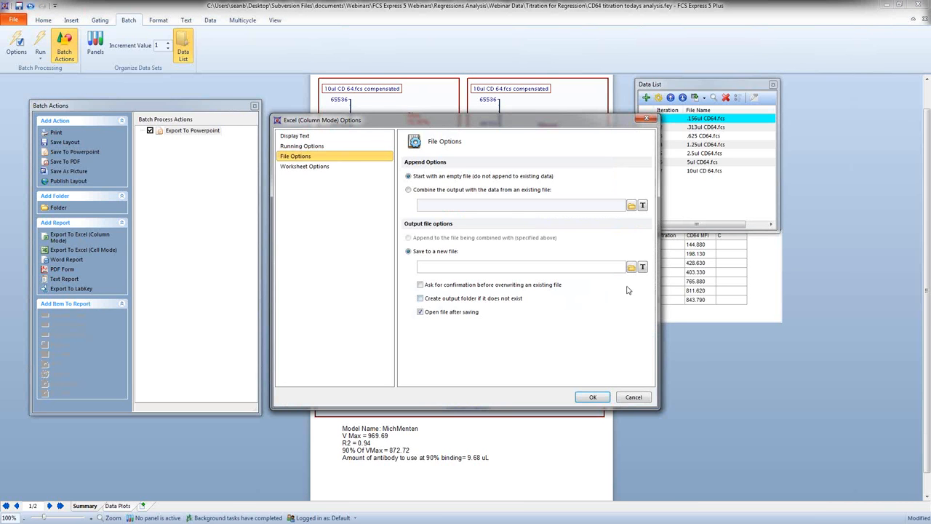
pyautogui.click(631, 267)
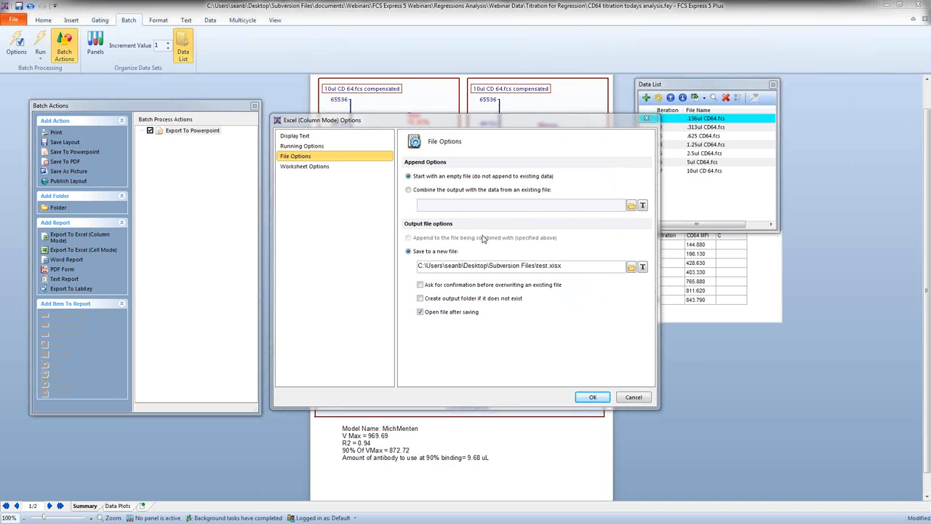
pyautogui.click(592, 397)
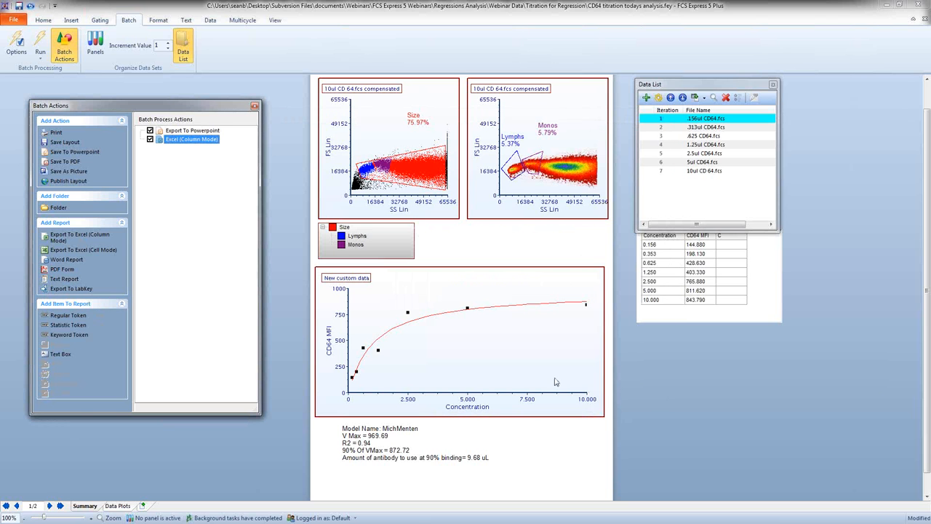
# Step: In the Excel report's worksheet options, have each iteration exported in a separate column
pyautogui.doubleClick(179, 143)
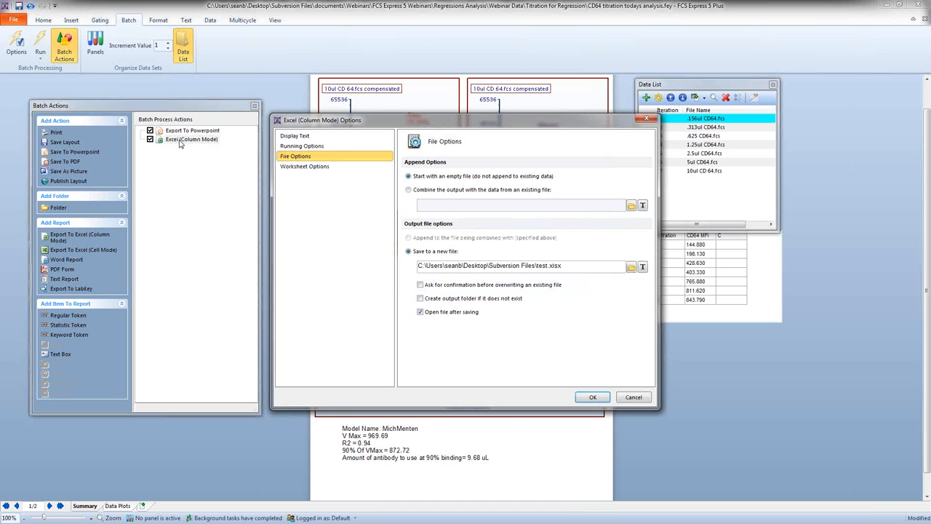
pyautogui.click(307, 167)
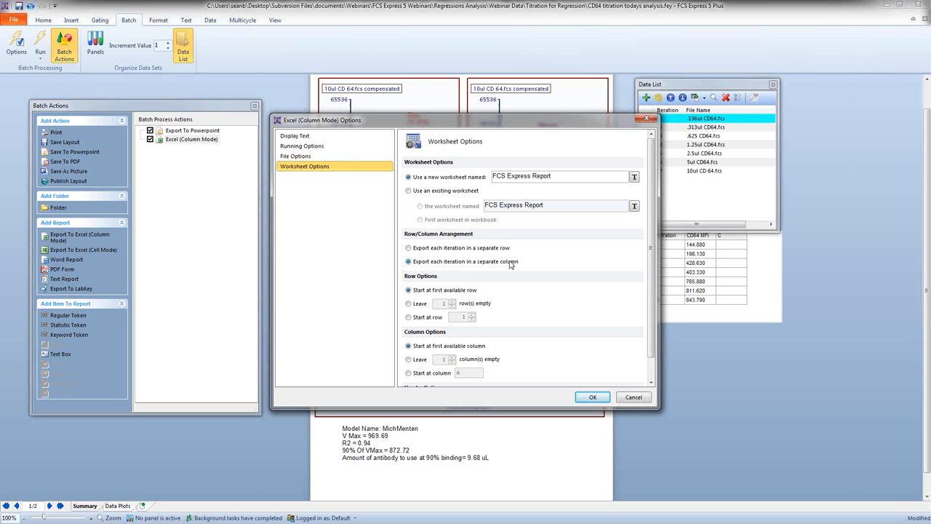
pyautogui.click(592, 396)
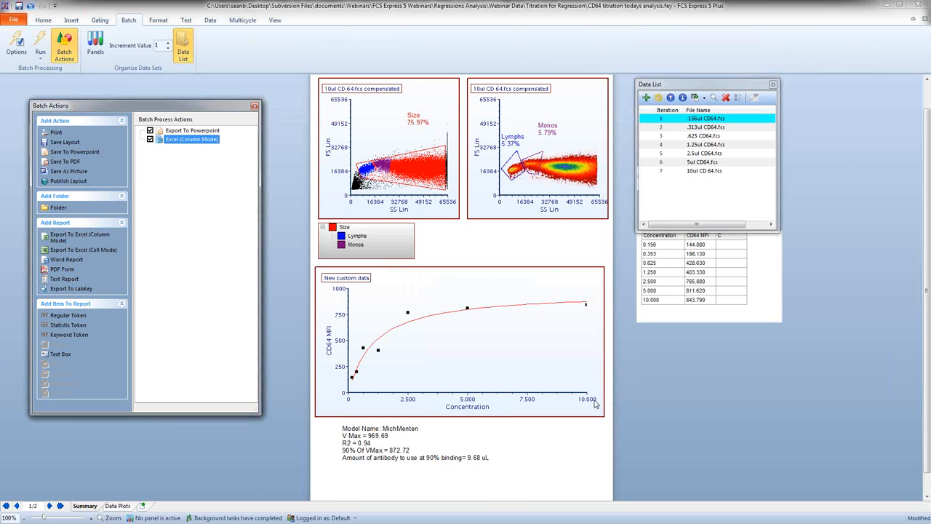
# Step: Add the model name, V Max, R2, 90% of VMax and antibody amount tokens from the regression text box to the Excel report
pyautogui.click(465, 457)
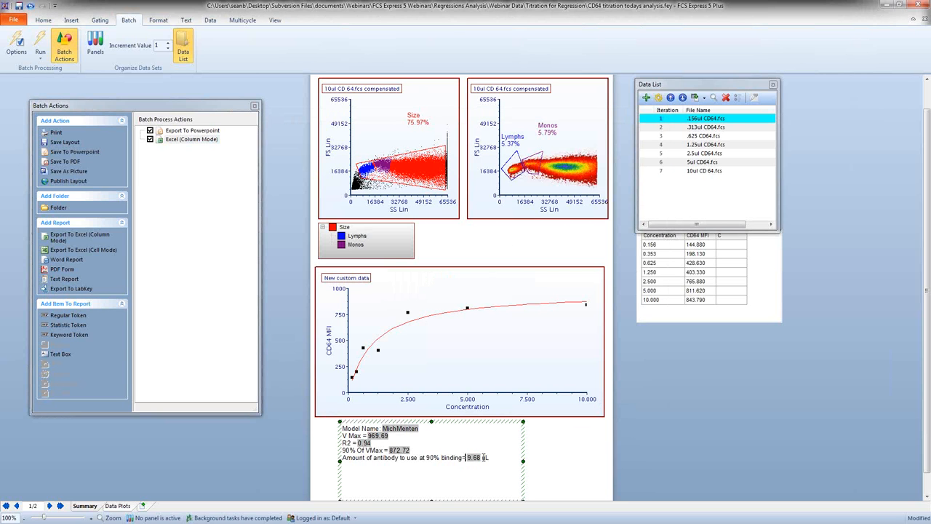
pyautogui.moveTo(421, 429); pyautogui.dragTo(188, 143)
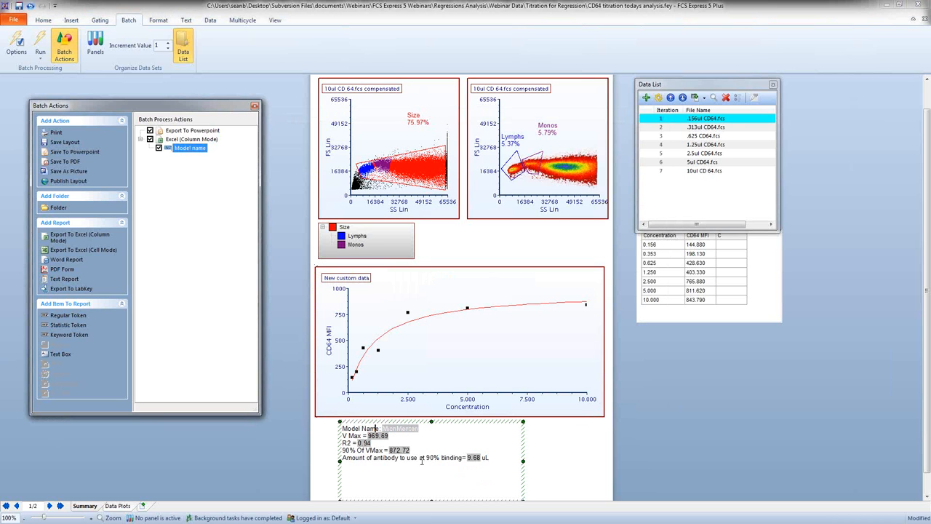
pyautogui.moveTo(376, 434); pyautogui.dragTo(193, 153)
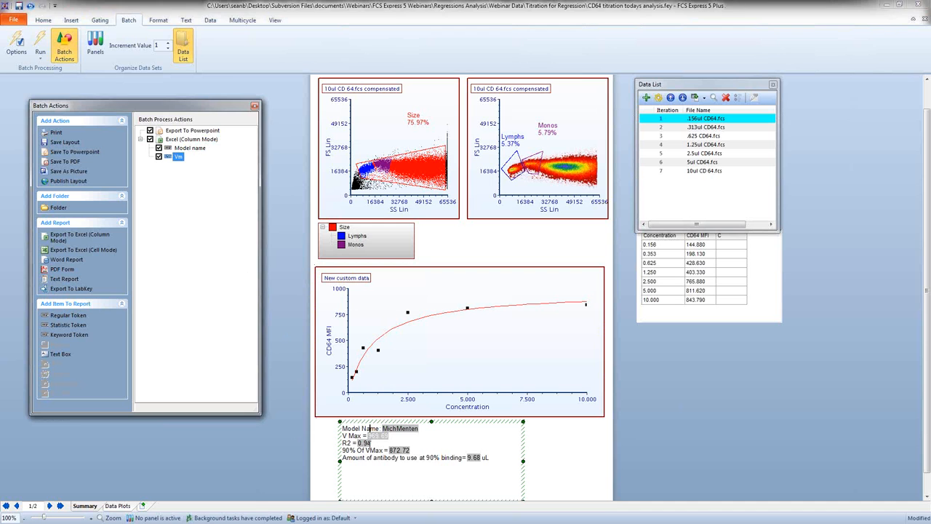
pyautogui.moveTo(364, 444); pyautogui.dragTo(187, 147)
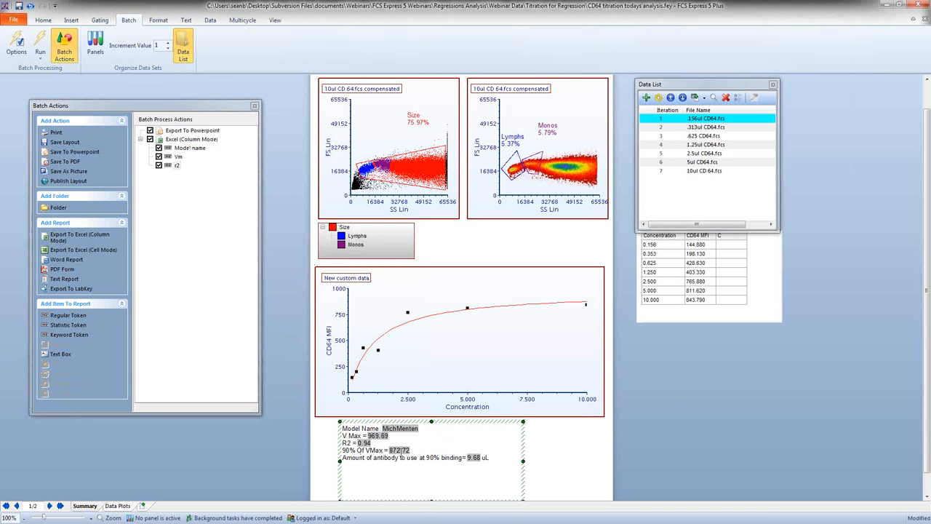
pyautogui.moveTo(398, 451); pyautogui.dragTo(184, 149)
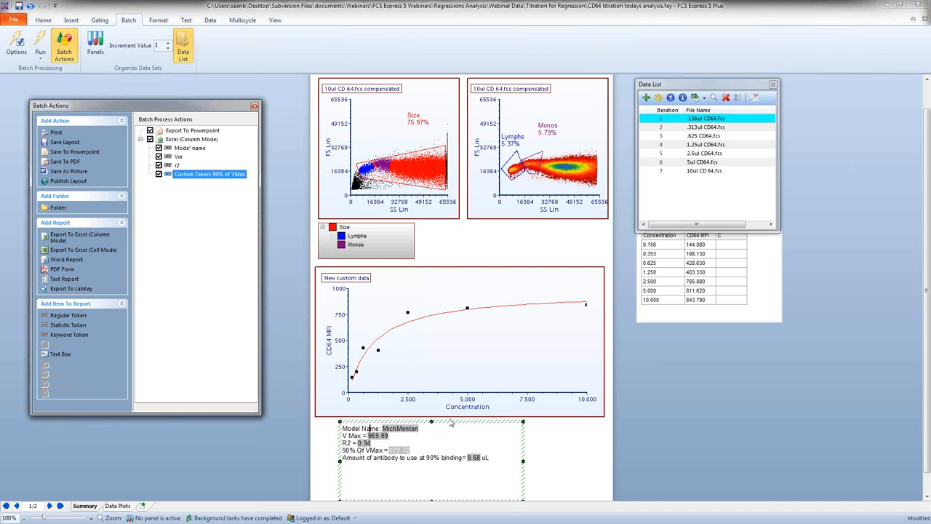
pyautogui.moveTo(479, 459); pyautogui.dragTo(189, 148)
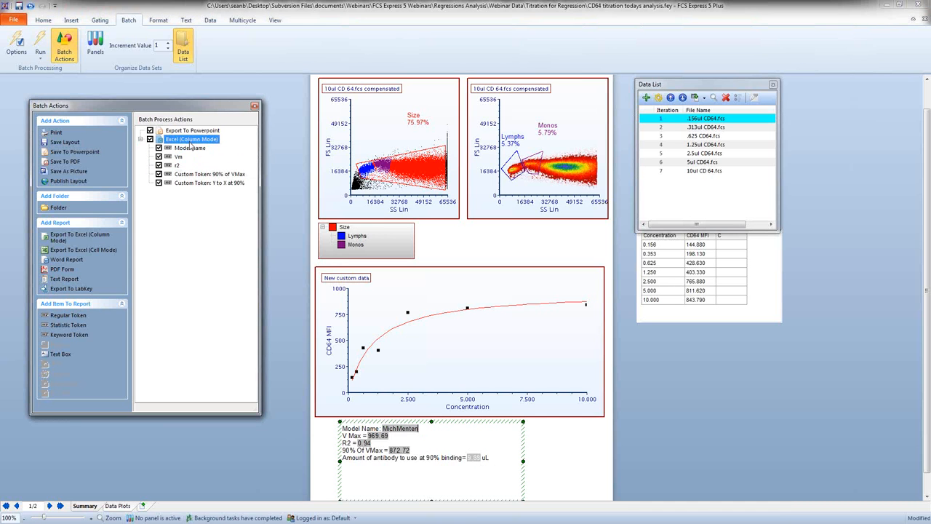
# Step: Add the first color dot plot's Filename statistic to the Excel report and move it above the Model name item
pyautogui.click(435, 87)
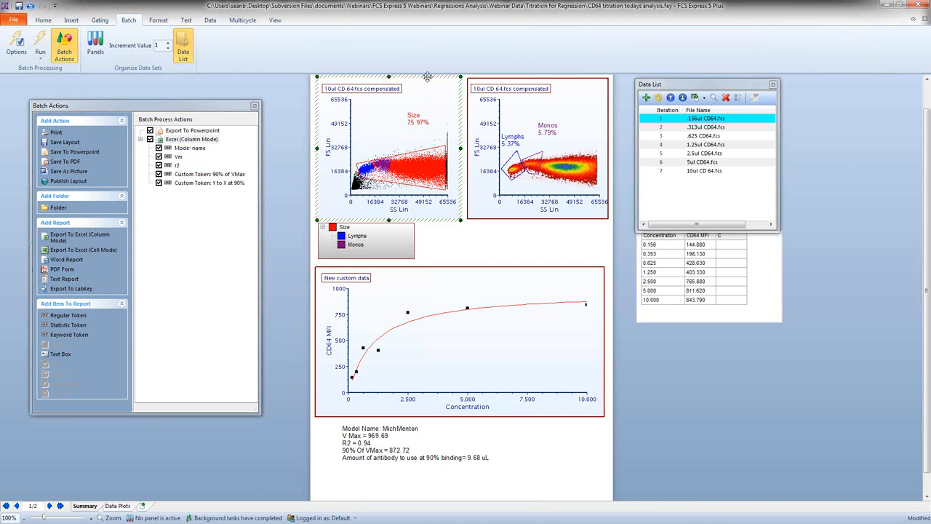
pyautogui.moveTo(428, 77); pyautogui.dragTo(187, 140)
pyautogui.click(514, 317)
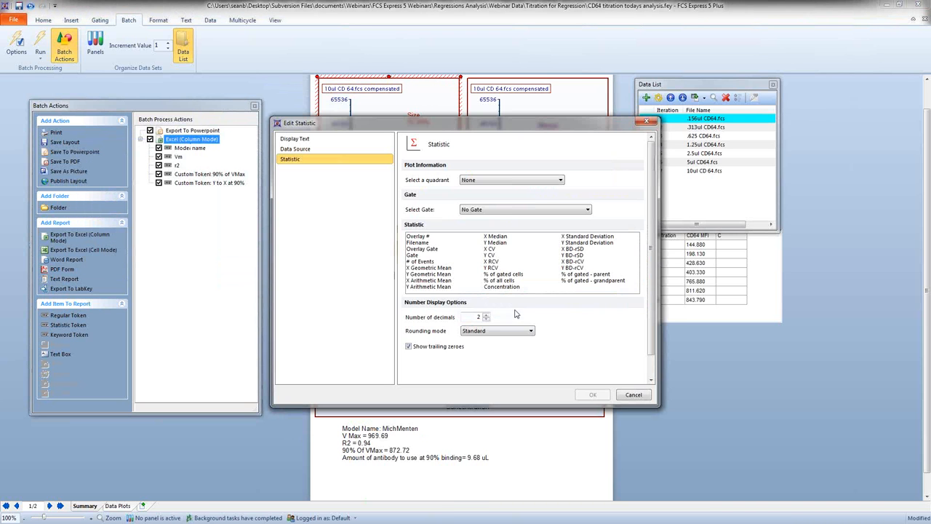
pyautogui.click(422, 243)
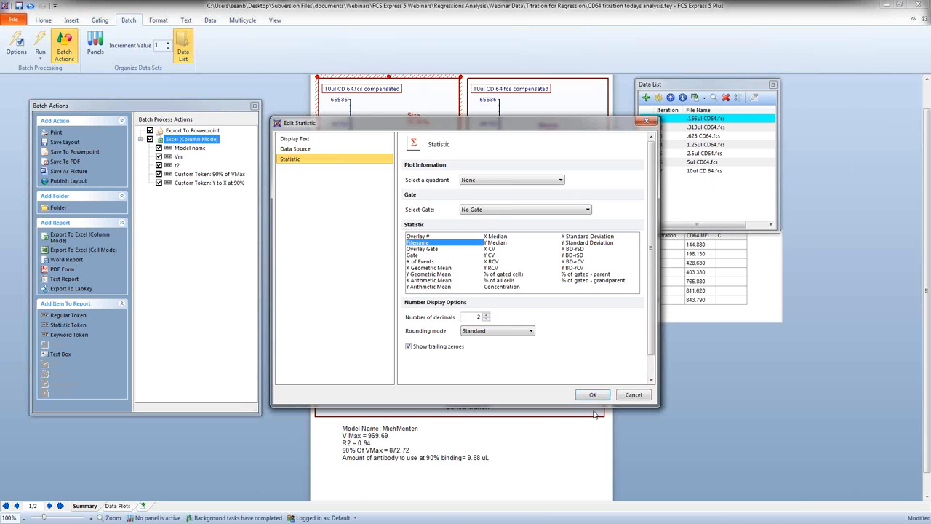
pyautogui.click(591, 394)
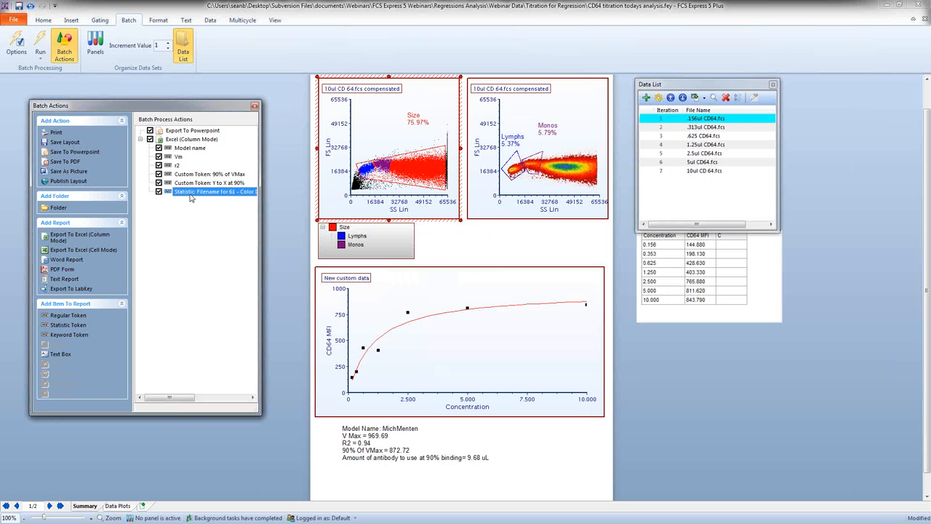
pyautogui.moveTo(189, 195); pyautogui.dragTo(211, 149)
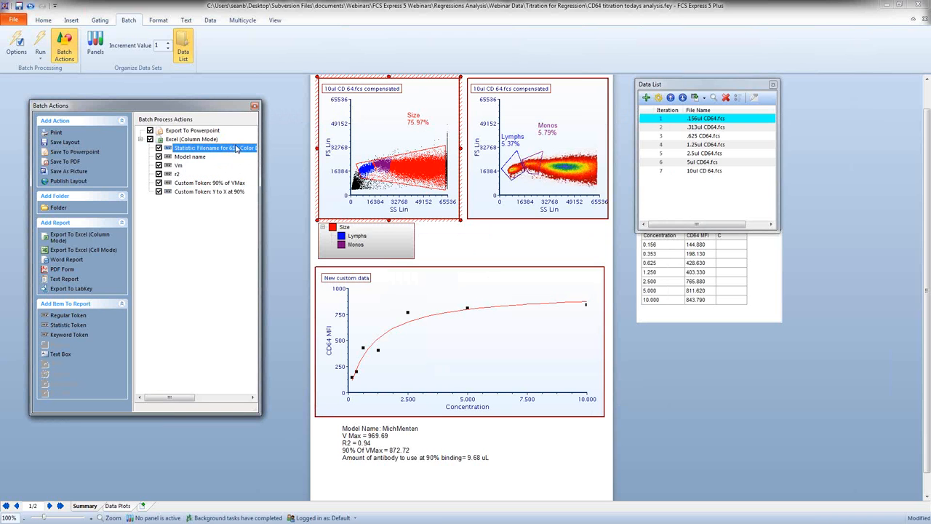
pyautogui.moveTo(260, 245); pyautogui.dragTo(288, 245)
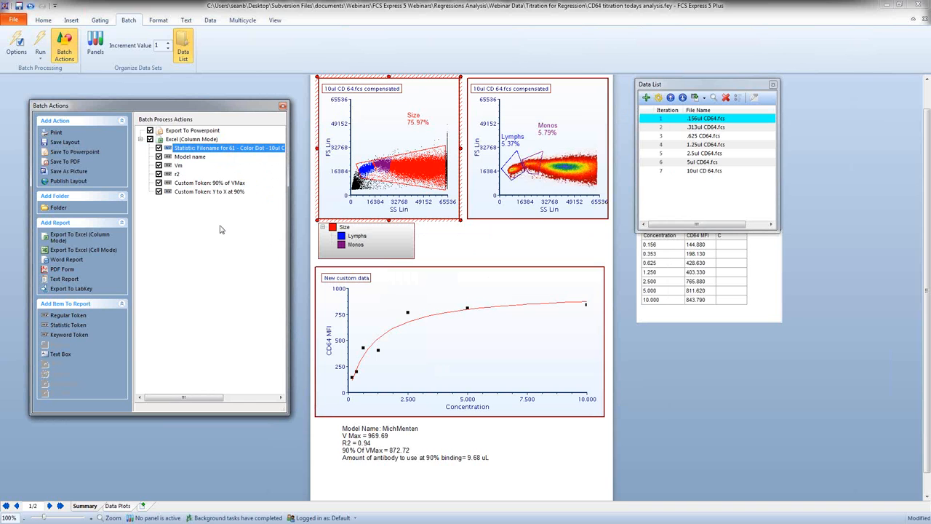
# Step: Set the batch increment value to 7 so all data files form one iteration, and run the batch
pyautogui.click(168, 43)
pyautogui.click(168, 43)
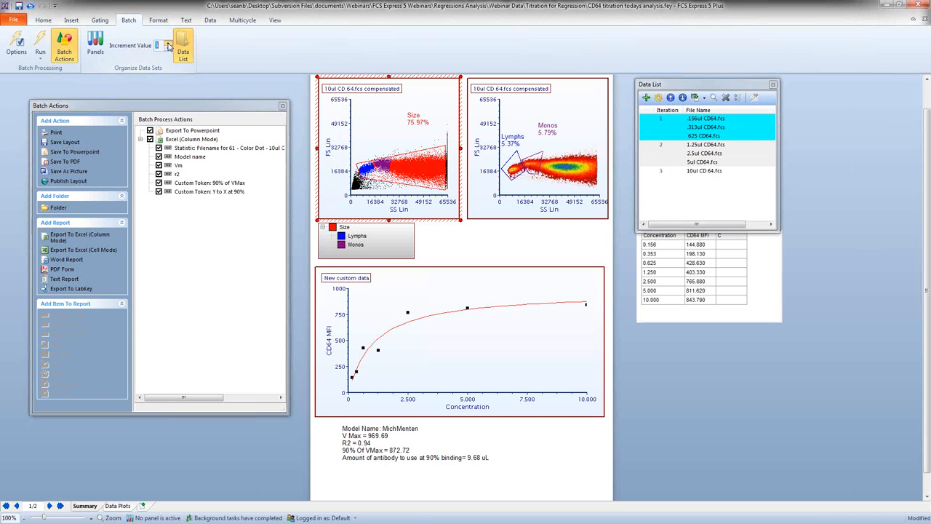
pyautogui.click(168, 43)
pyautogui.click(168, 43)
pyautogui.click(168, 43)
pyautogui.click(168, 43)
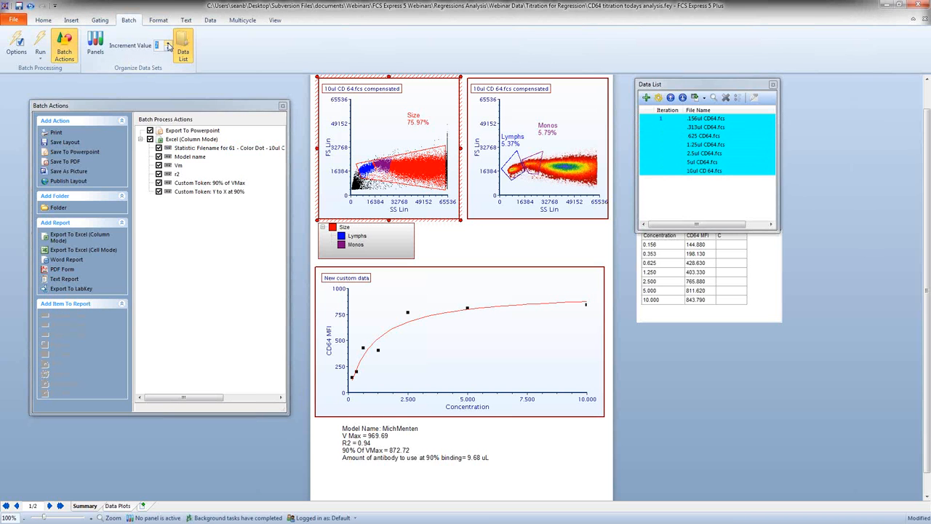
pyautogui.click(41, 45)
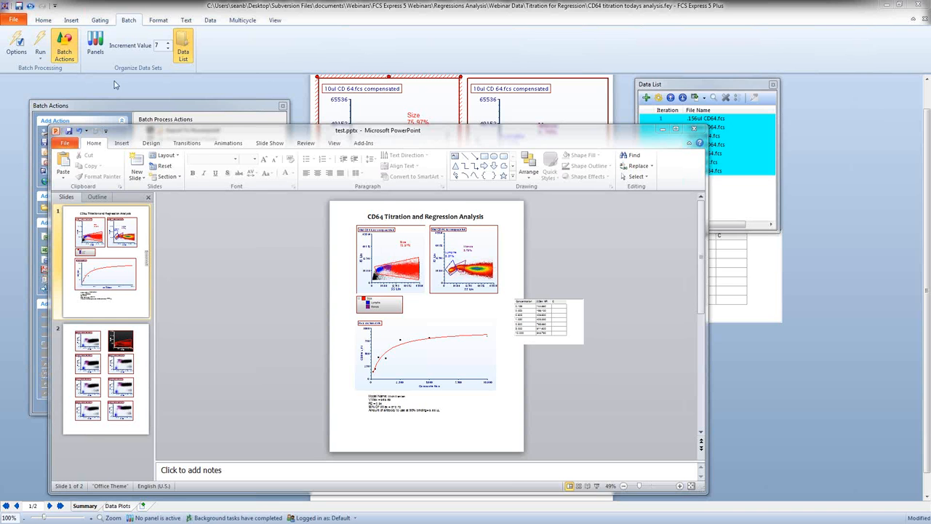
# Step: Maximize the exported test.pptx in PowerPoint and review the summary and data plot slides
pyautogui.click(679, 130)
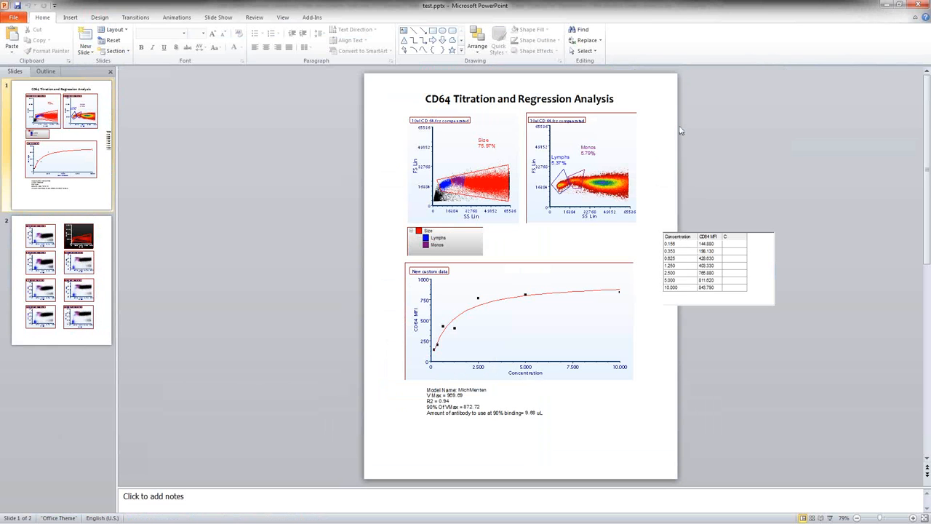
pyautogui.scroll(-1, 139, 181)
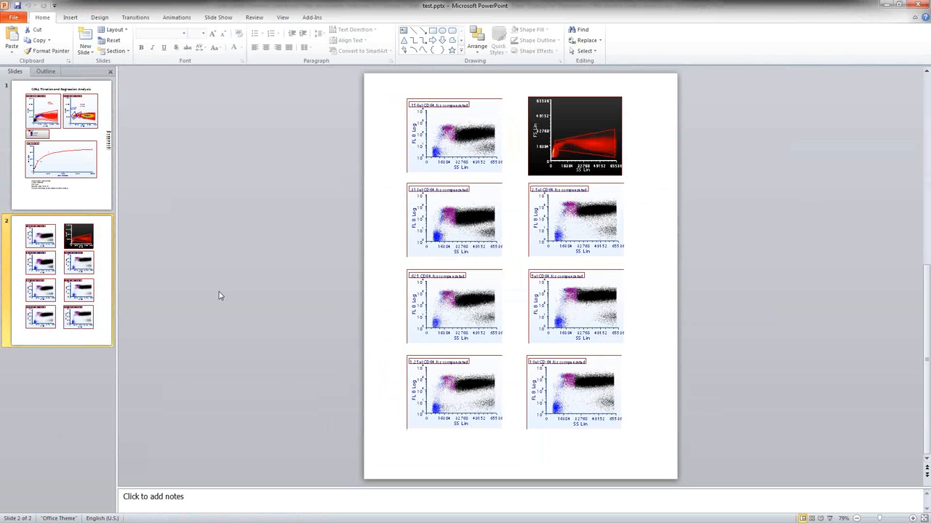
pyautogui.scroll(1, 295, 305)
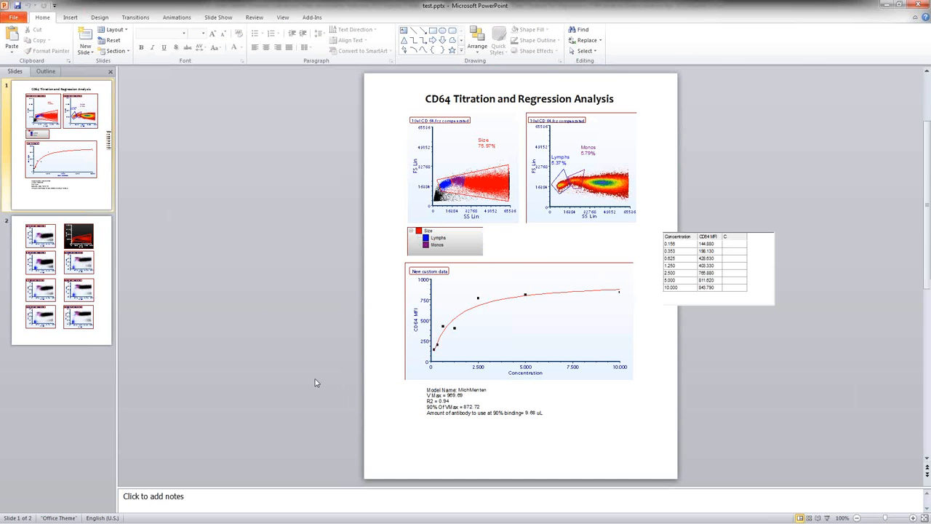
pyautogui.scroll(5, 317, 382)
pyautogui.scroll(-2, 317, 382)
# Step: Enlarge the regression plot picture on the first slide, and close the presentation without saving
pyautogui.moveTo(559, 342); pyautogui.dragTo(470, 227)
pyautogui.moveTo(604, 316); pyautogui.dragTo(690, 412)
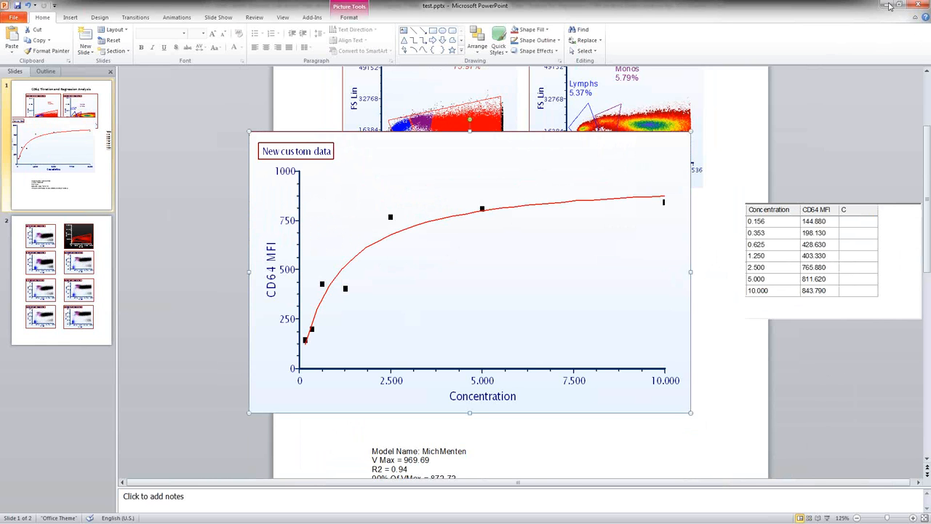
pyautogui.click(926, 5)
pyautogui.click(453, 281)
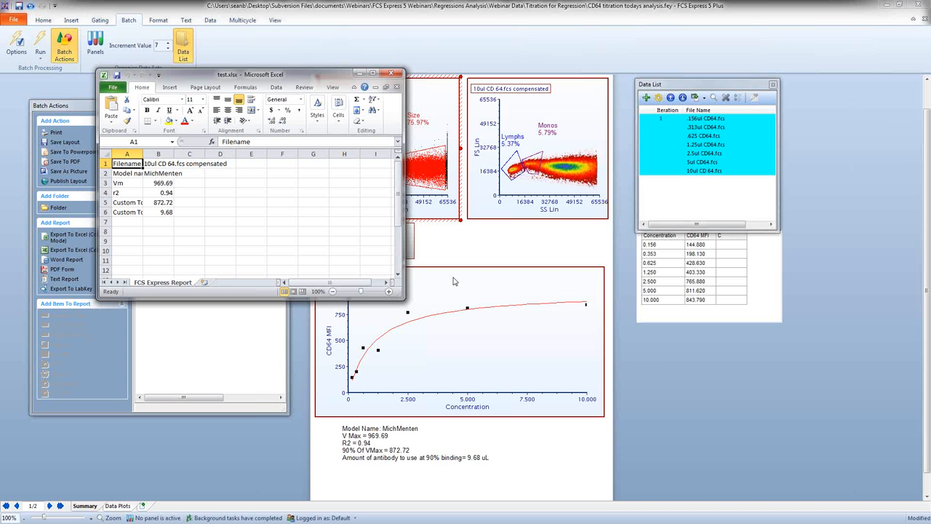
# Step: In Excel, fit columns A and B of test.xlsx to their contents, review the exported statistics, and close the workbook without saving
pyautogui.doubleClick(143, 153)
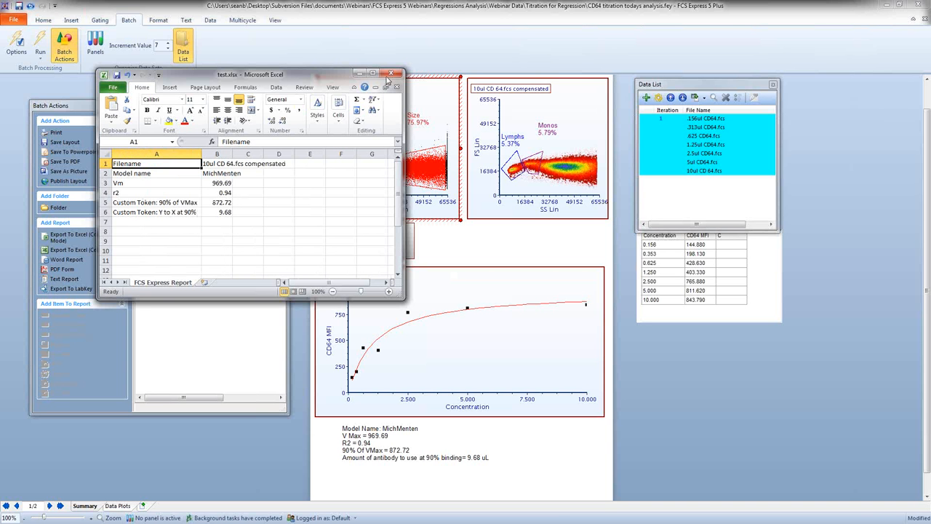
pyautogui.click(372, 73)
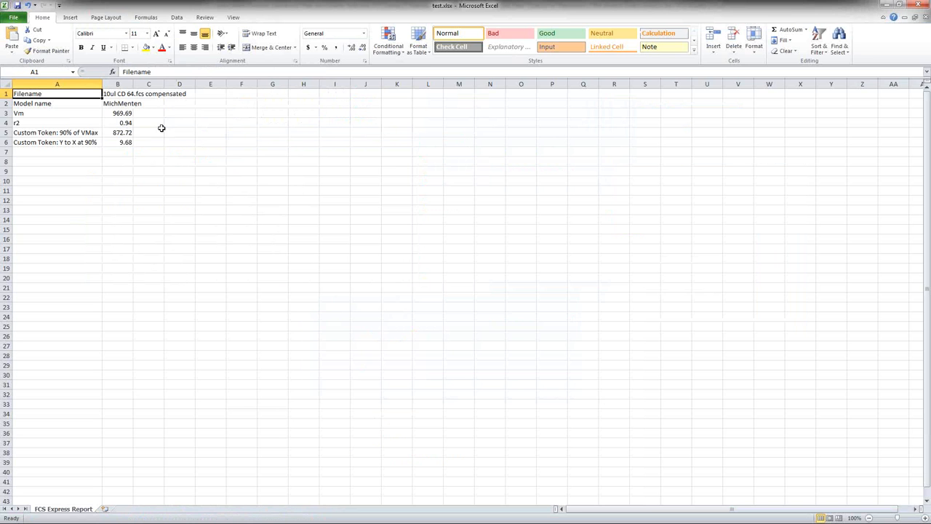
pyautogui.doubleClick(134, 83)
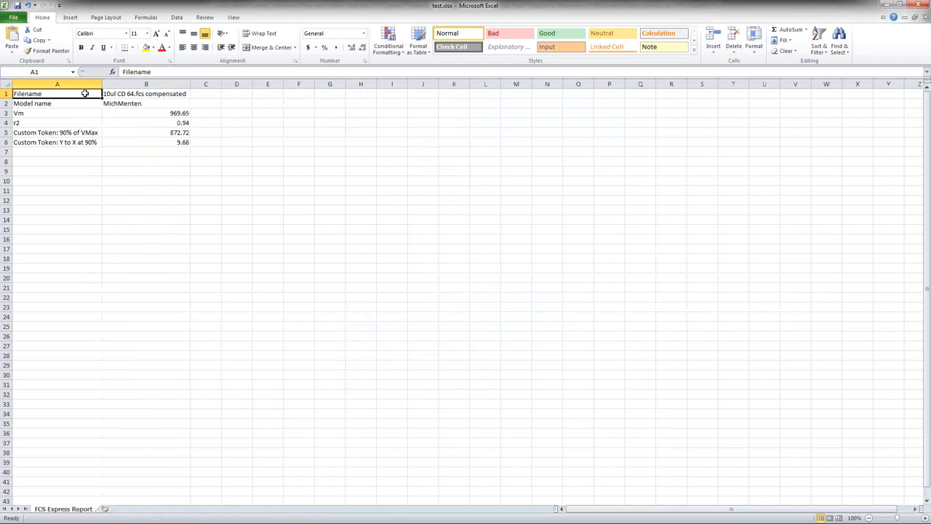
pyautogui.moveTo(83, 94); pyautogui.dragTo(135, 104)
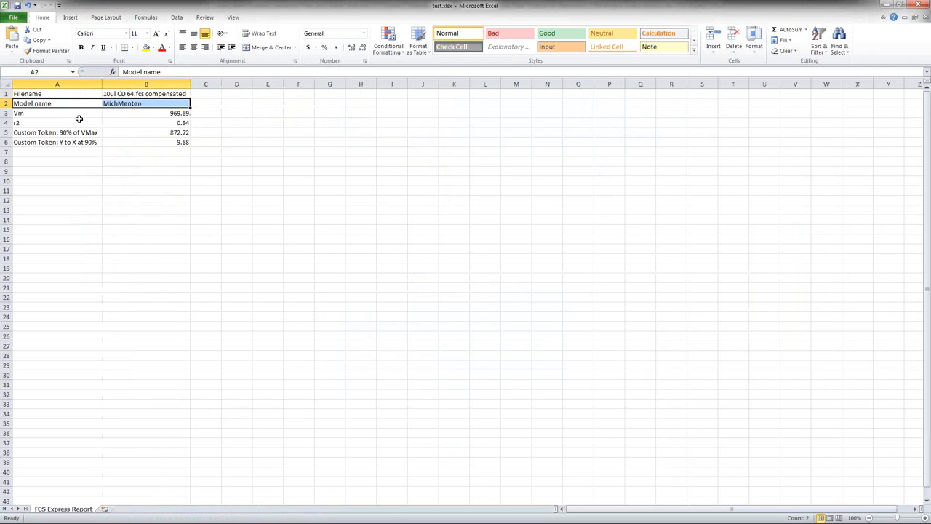
pyautogui.moveTo(68, 114); pyautogui.dragTo(139, 142)
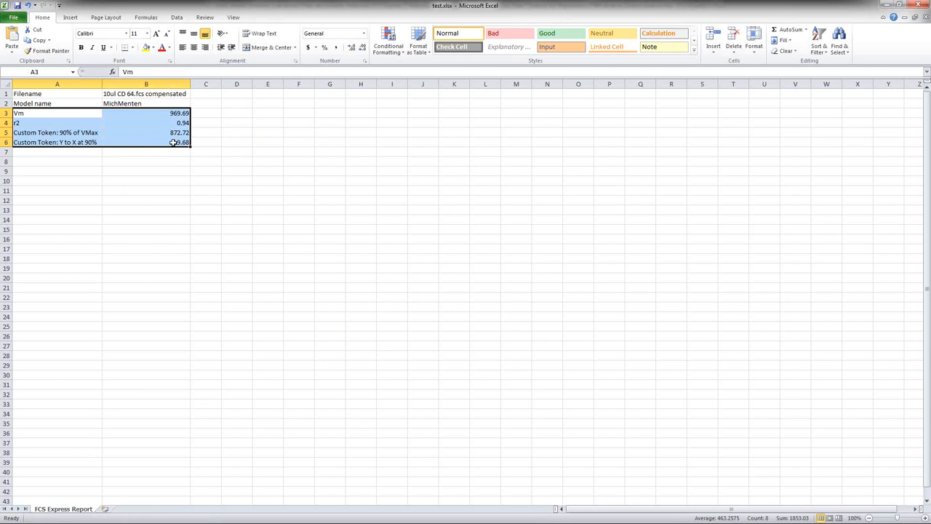
pyautogui.click(921, 6)
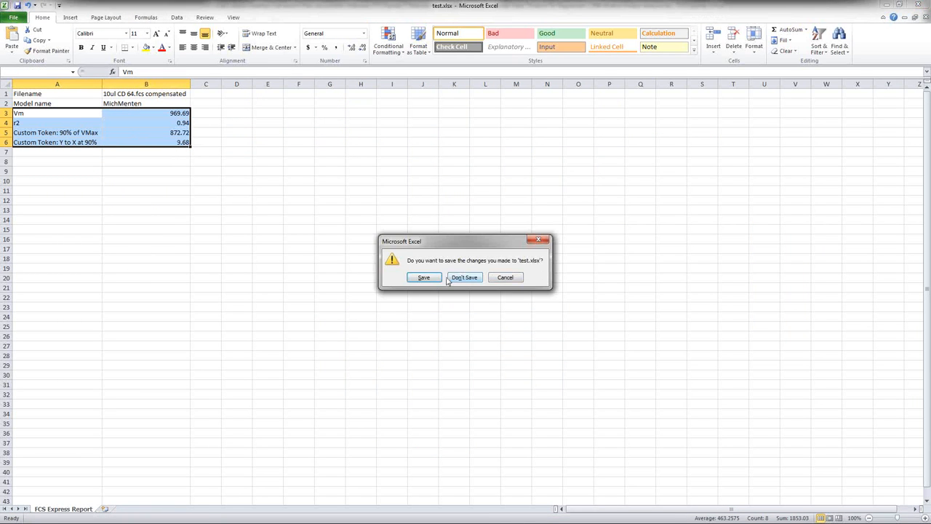
pyautogui.click(470, 281)
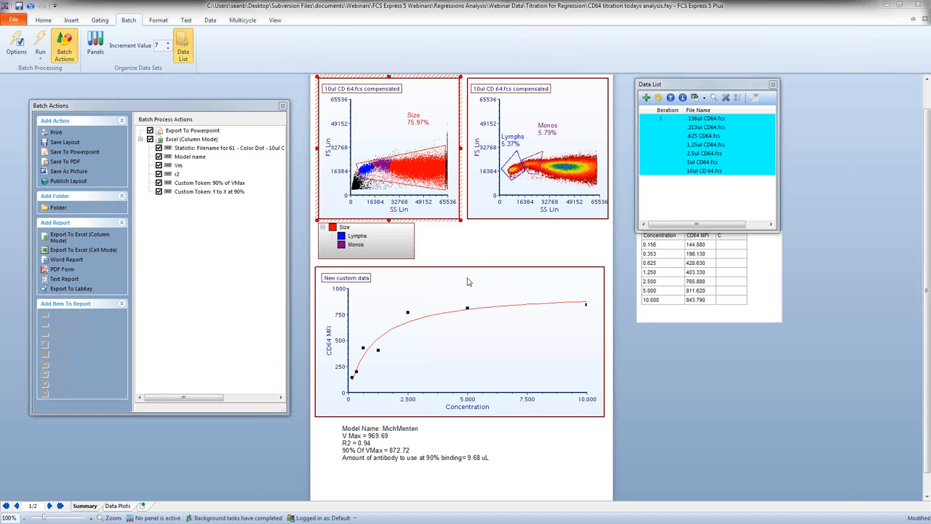
pyautogui.click(827, 183)
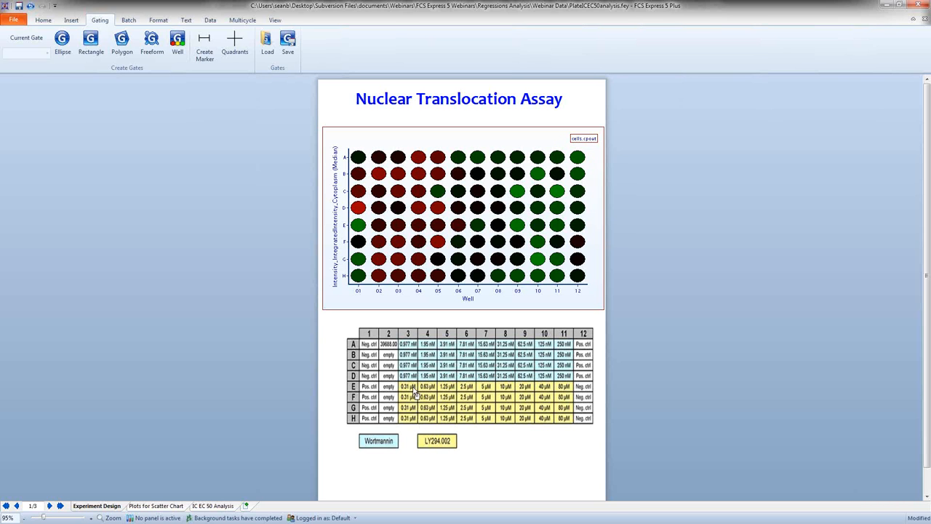
# Step: Open the Column 3 well gate on the Nuclear Translocation Assay plate plot for editing to inspect its wells
pyautogui.rightClick(388, 210)
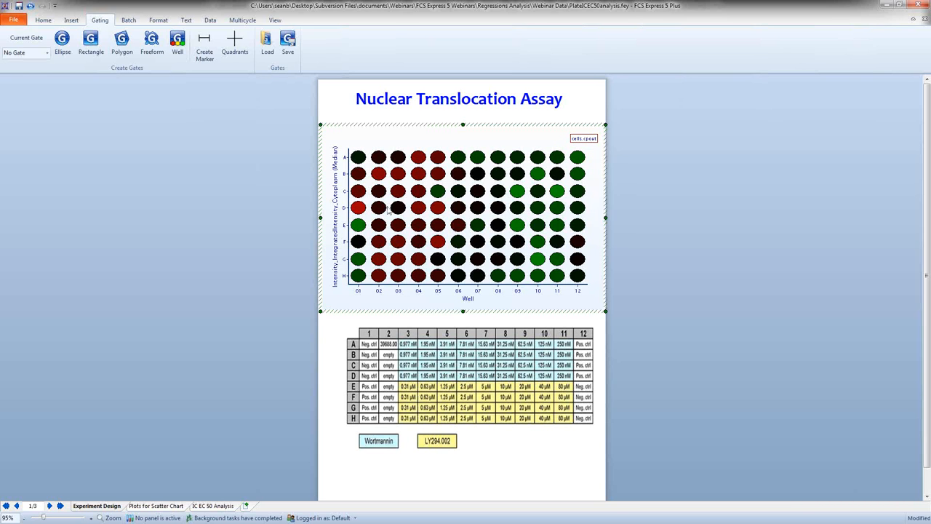
pyautogui.moveTo(411, 243)
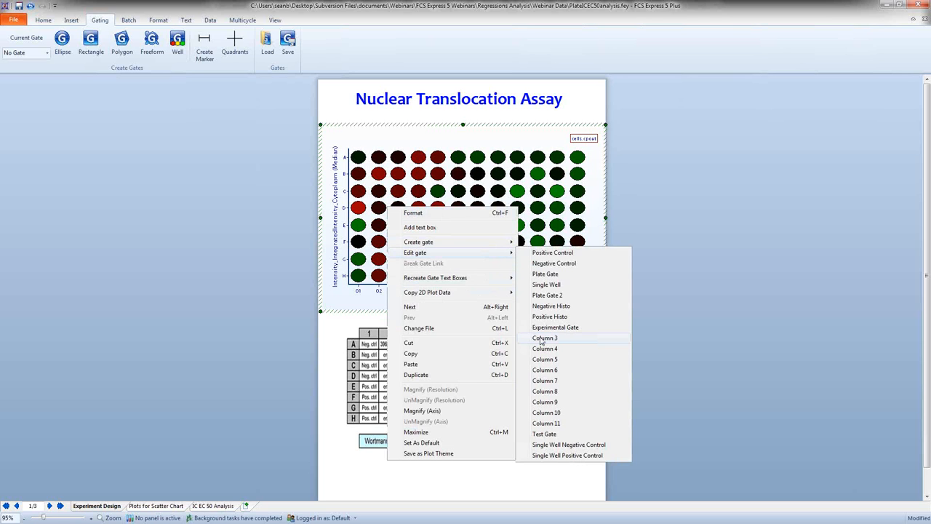
pyautogui.click(544, 338)
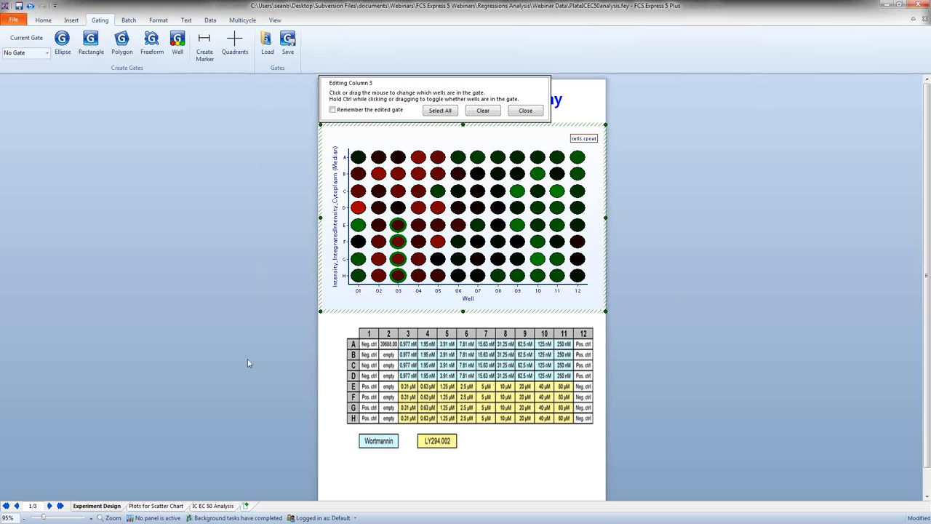
# Step: On the Plots for Scatter Chart page, check which column gate is applied to each of the four upper-row plots
pyautogui.click(170, 506)
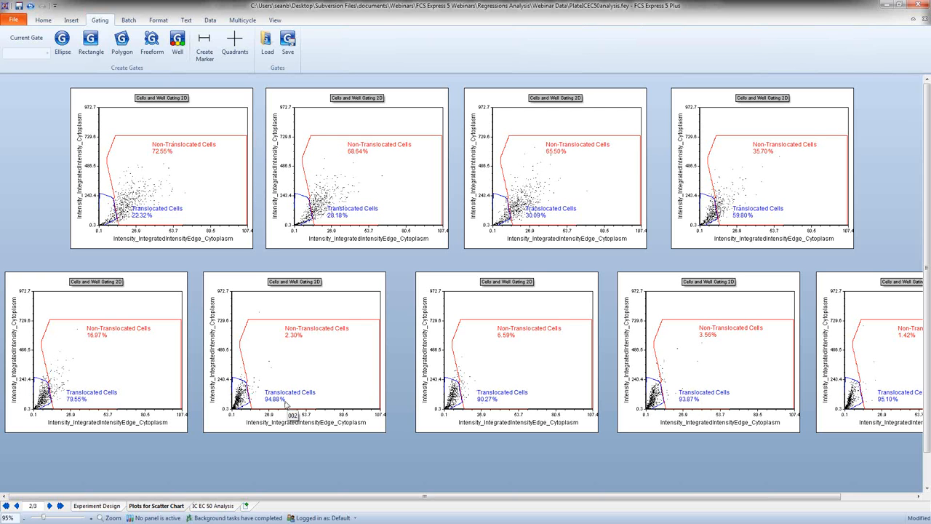
pyautogui.click(144, 116)
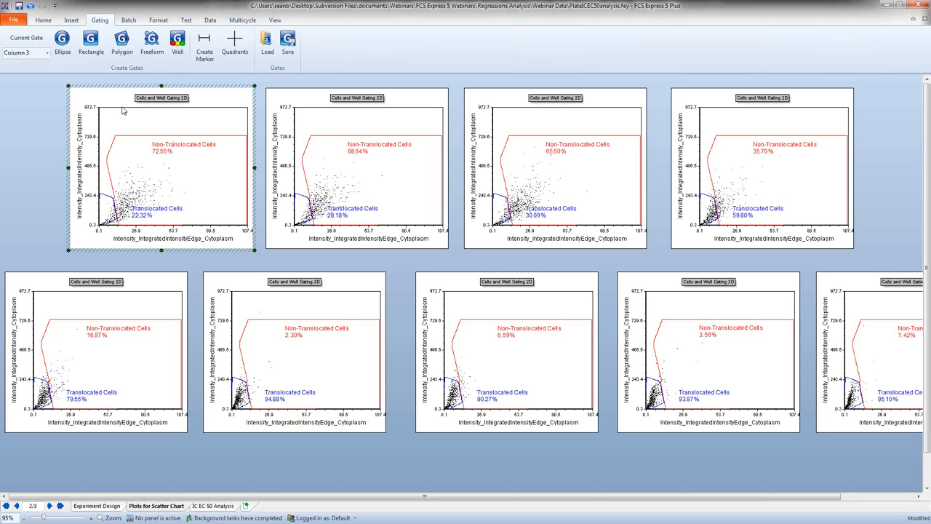
pyautogui.click(320, 102)
pyautogui.click(508, 117)
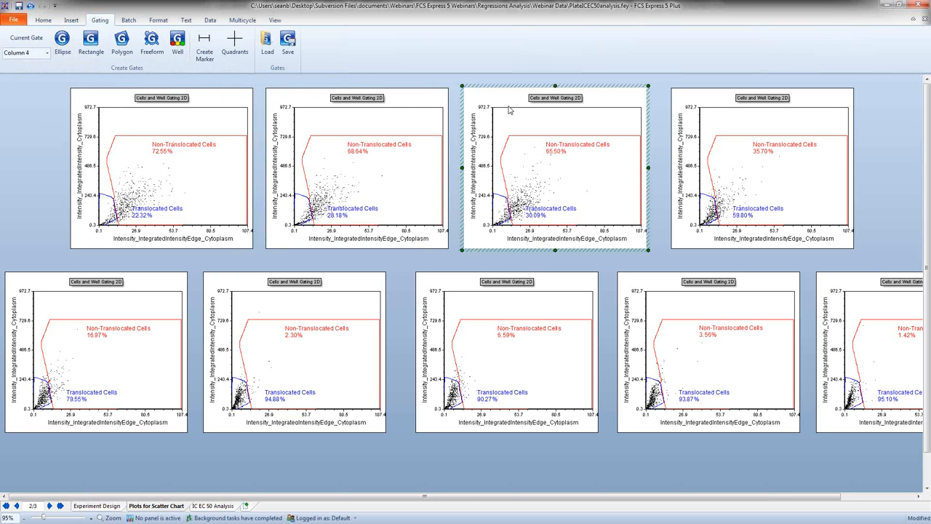
pyautogui.click(703, 101)
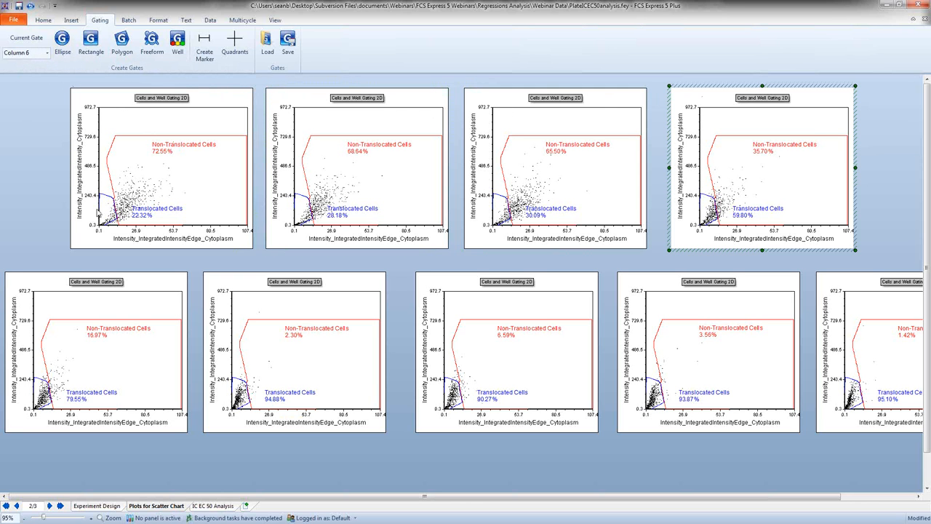
# Step: Check which column gates the first two lower-row plots use, and compare the gated plots with the dose response plot on IC EC 50 Analysis
pyautogui.click(163, 304)
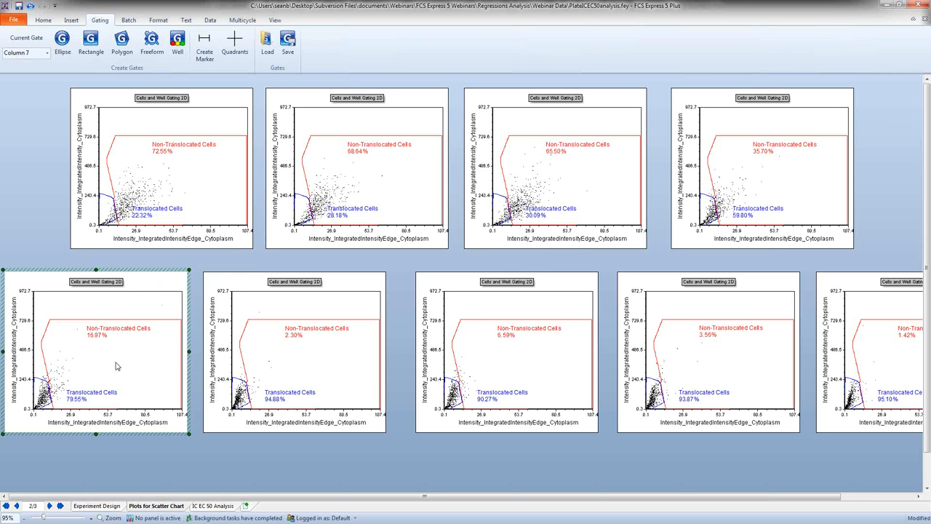
pyautogui.click(262, 315)
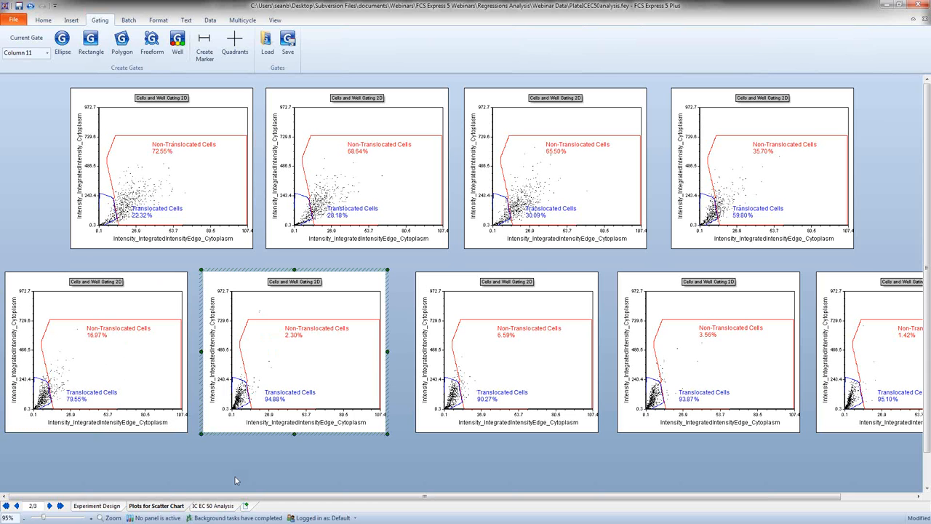
pyautogui.click(210, 509)
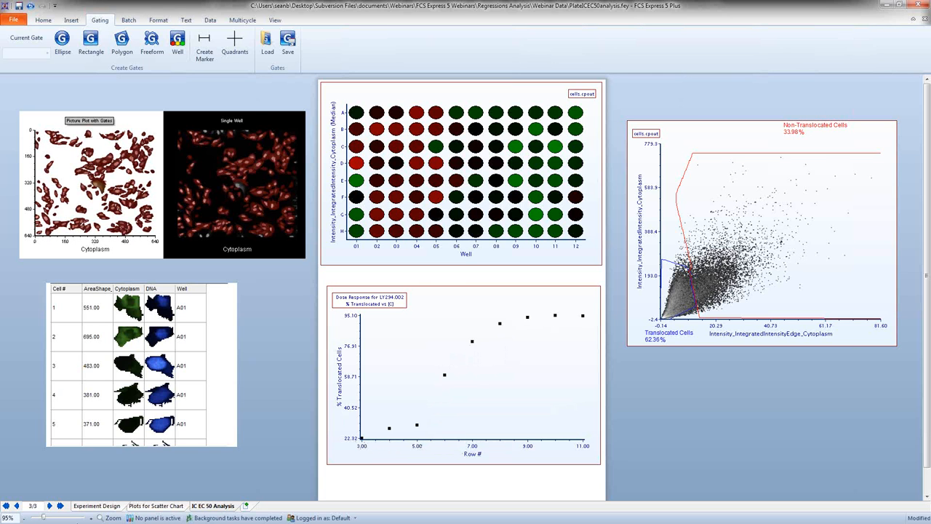
pyautogui.click(164, 505)
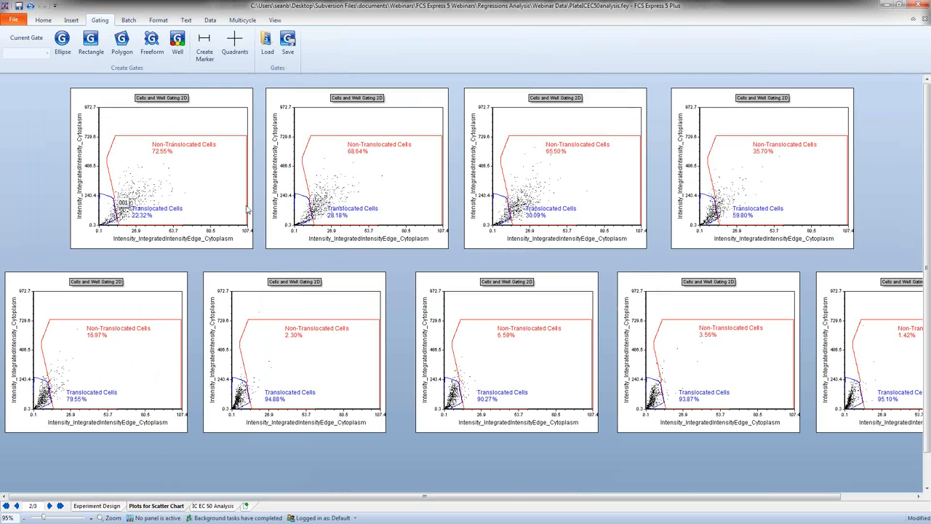
# Step: On the IC EC 50 Analysis page, slightly resize the Translocated Cells gate on the density plot
pyautogui.click(214, 506)
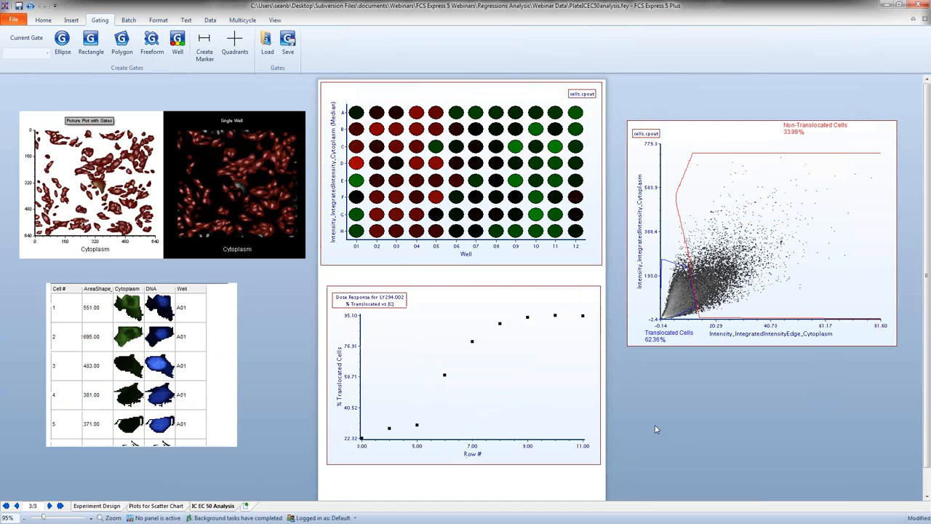
pyautogui.click(679, 271)
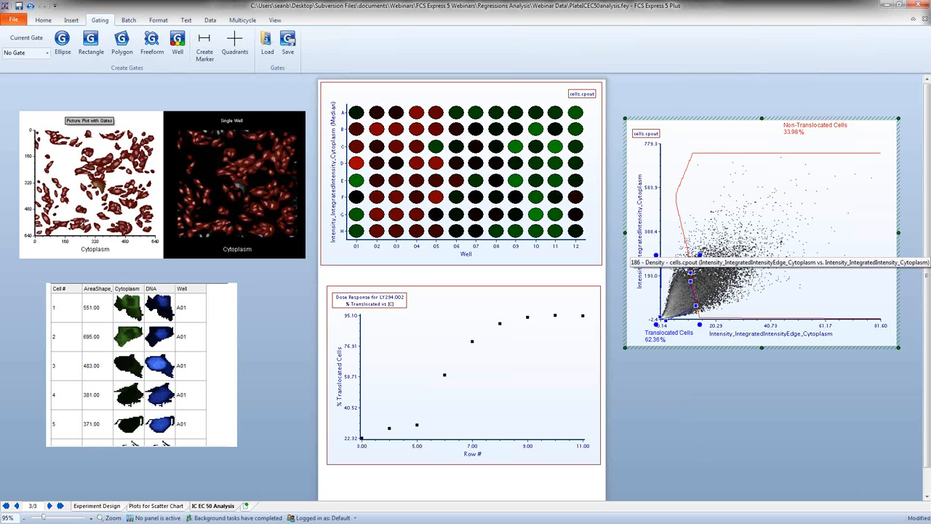
pyautogui.moveTo(700, 254)
pyautogui.mouseDown()
pyautogui.moveTo(680, 290)
pyautogui.moveTo(701, 256)
pyautogui.mouseUp()
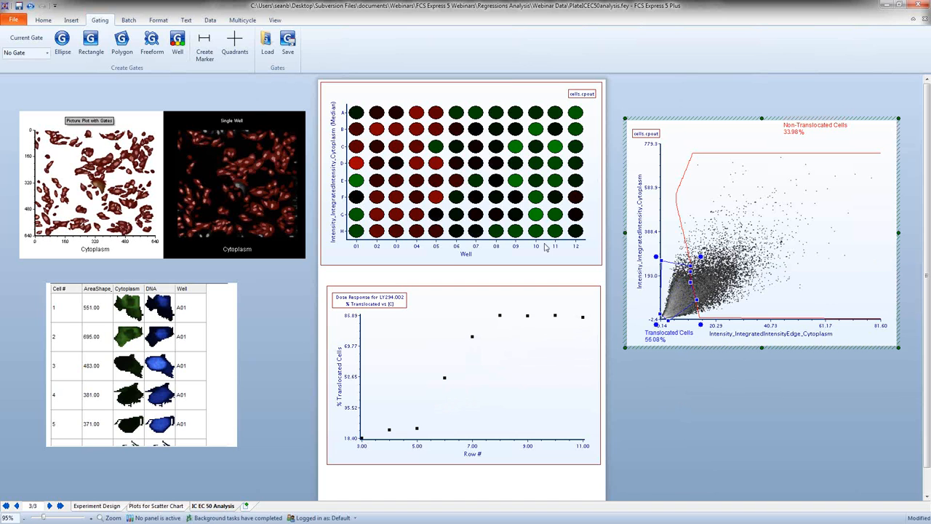
# Step: Add a FourParmLogistic regression fit to the Dose Response for LY294.002 plot
pyautogui.click(429, 312)
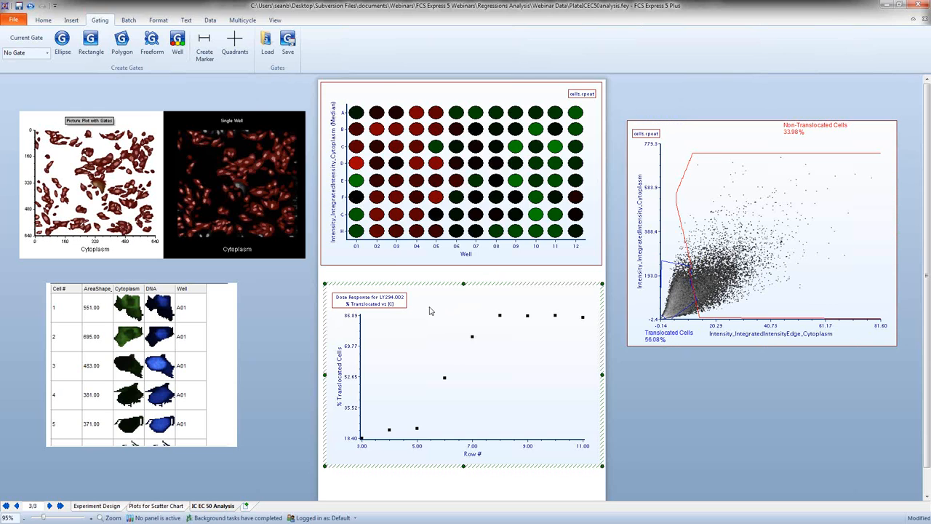
pyautogui.doubleClick(429, 311)
pyautogui.click(307, 146)
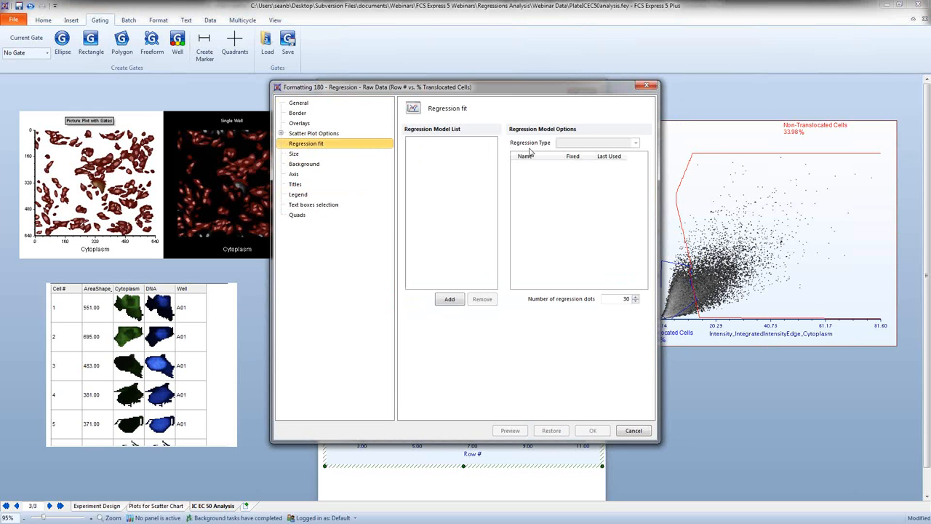
pyautogui.click(448, 299)
pyautogui.click(636, 144)
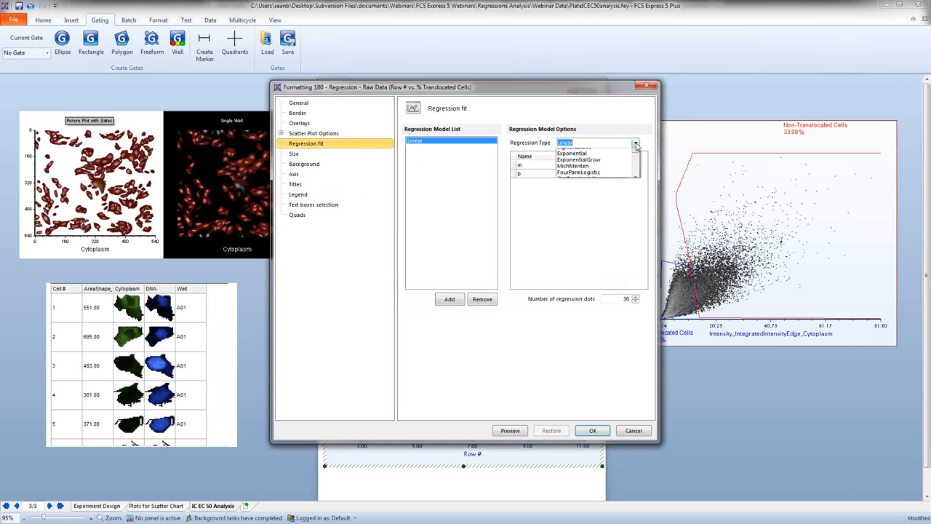
pyautogui.click(594, 191)
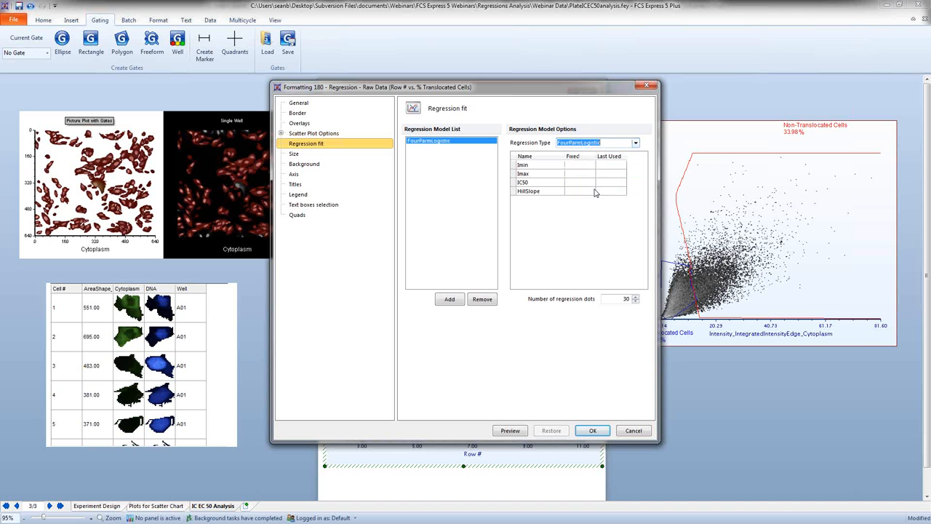
# Step: Add a second regression model of type FiveParmLogistic to the dose response plot and apply the fits
pyautogui.click(458, 299)
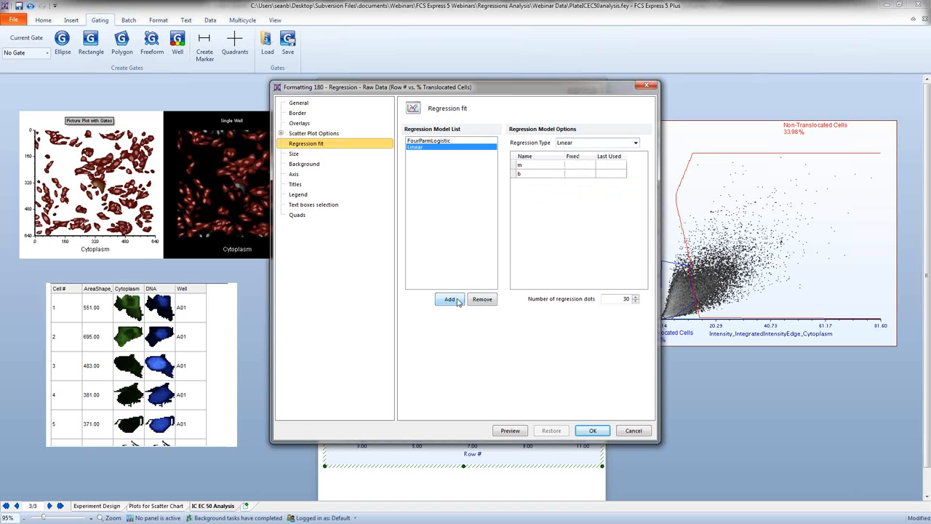
pyautogui.click(636, 142)
pyautogui.click(607, 199)
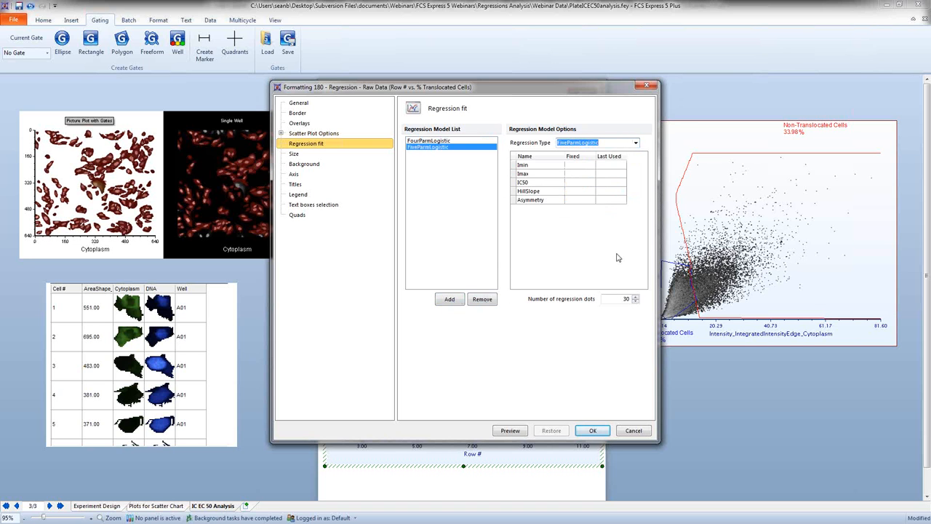
pyautogui.click(593, 430)
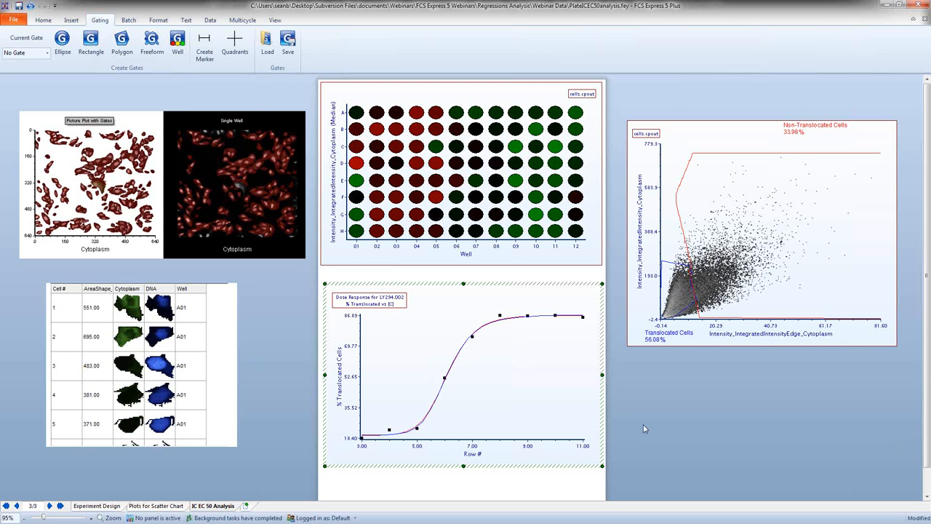
# Step: Insert an empty text box on the page just below the dose response plot
pyautogui.scroll(-1, 643, 428)
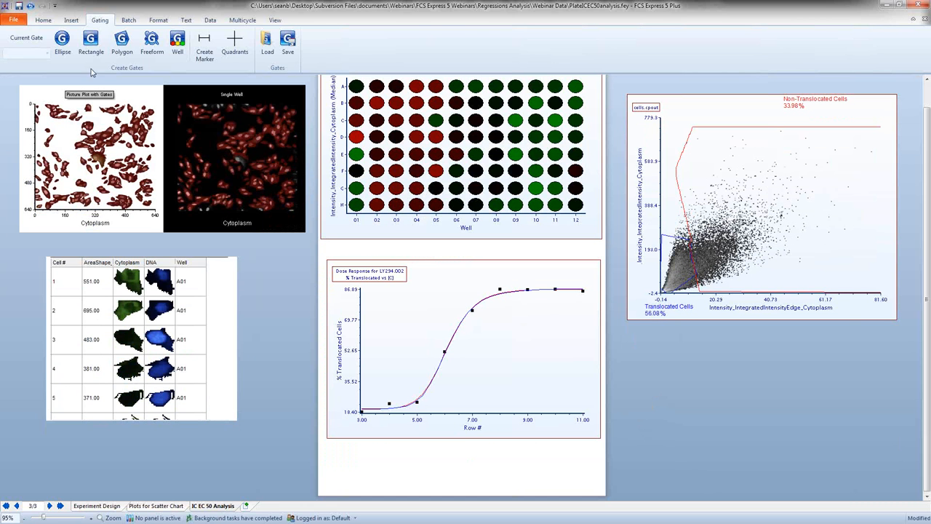
pyautogui.click(71, 21)
pyautogui.click(63, 45)
pyautogui.moveTo(348, 458); pyautogui.dragTo(486, 499)
# Step: Place a statistic token from the dose response plot in the text box, showing the IC50 regression parameter of the FourParmLogistic curve
pyautogui.click(442, 273)
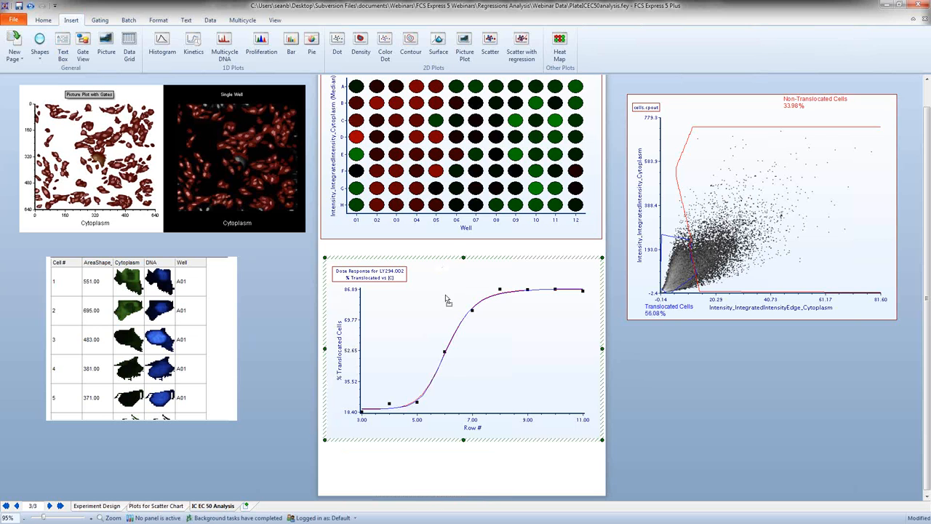
pyautogui.moveTo(446, 295); pyautogui.dragTo(394, 471)
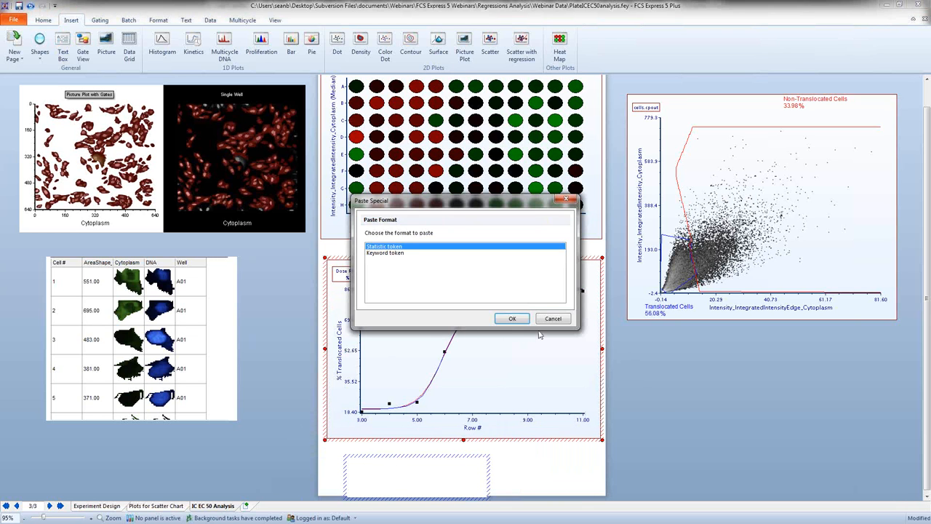
pyautogui.click(514, 320)
pyautogui.click(492, 180)
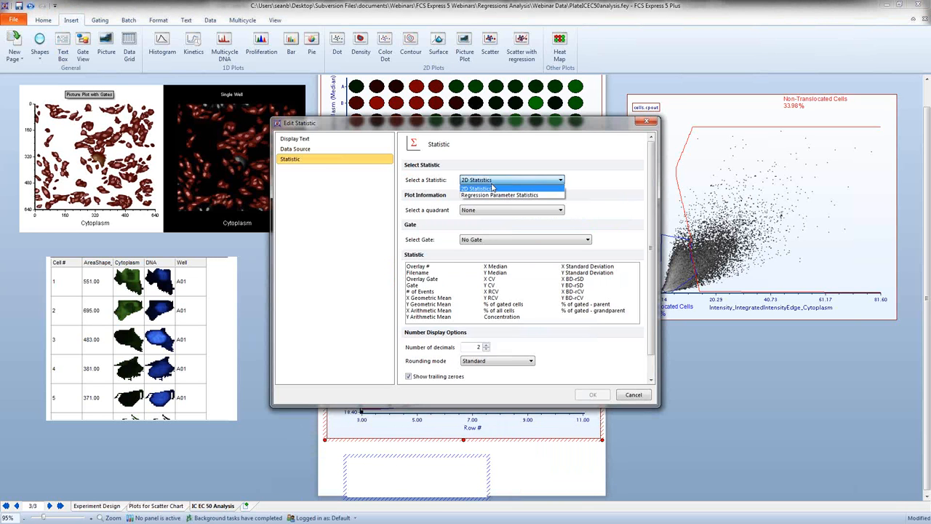
pyautogui.click(484, 194)
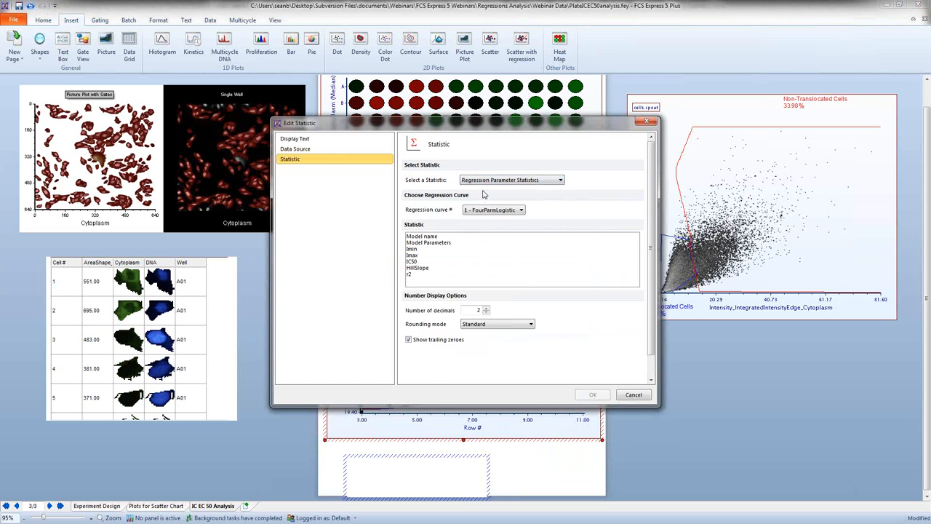
pyautogui.click(411, 261)
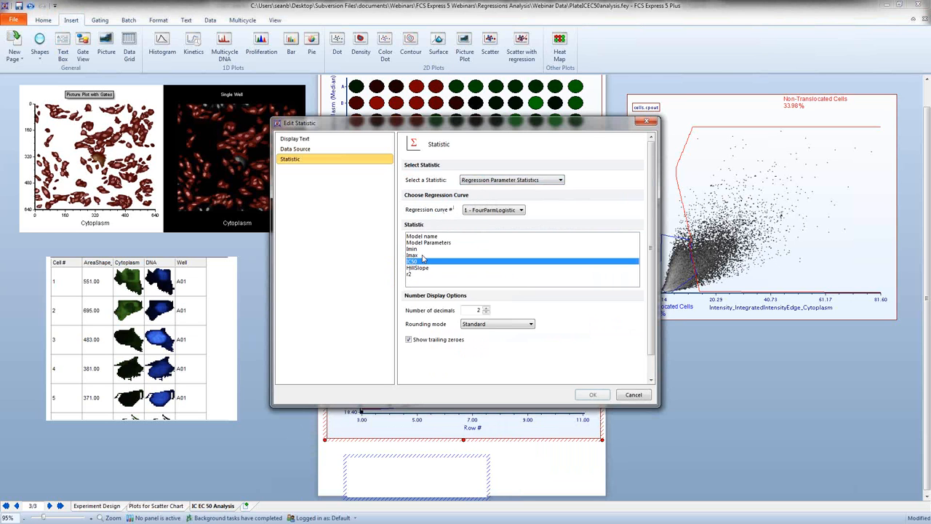
pyautogui.click(602, 397)
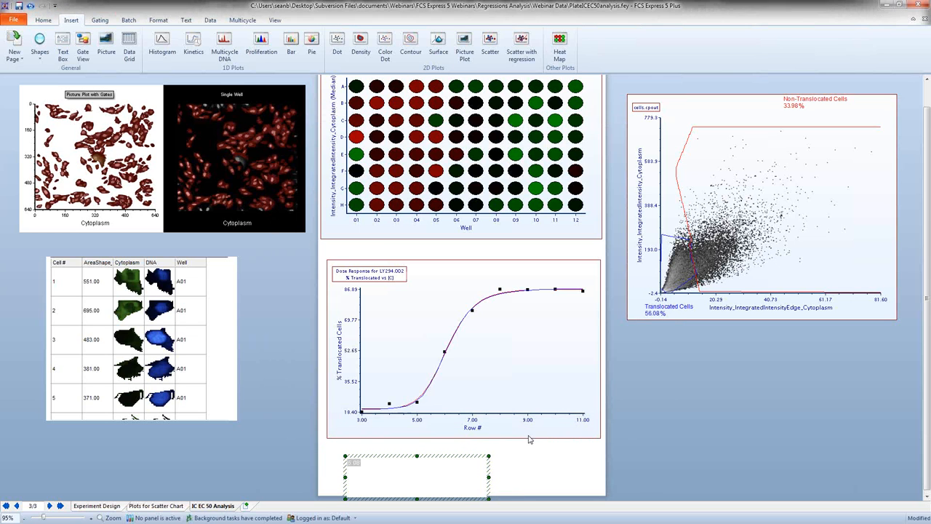
# Step: Add a second IC50 statistic for the FiveParmLogistic curve on a new line, and label the two lines "IC 50 4 PL" and "IC50 5 PL"
pyautogui.click(384, 462)
pyautogui.press('Return')
pyautogui.hotkey('ctrl', 'v')
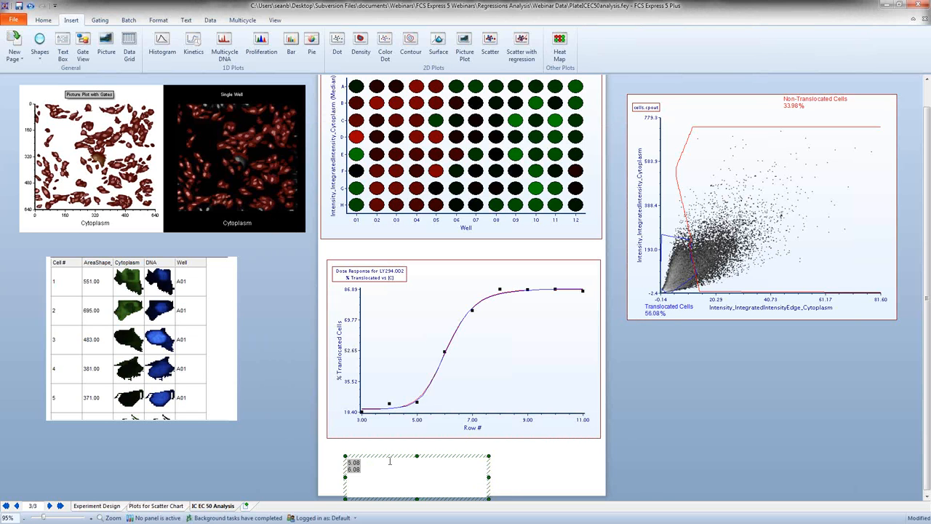
pyautogui.doubleClick(354, 469)
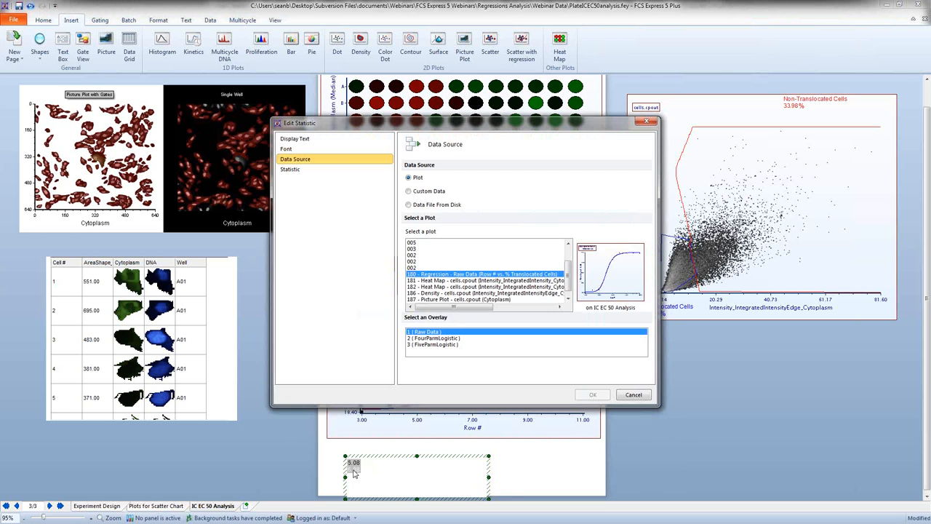
pyautogui.click(303, 171)
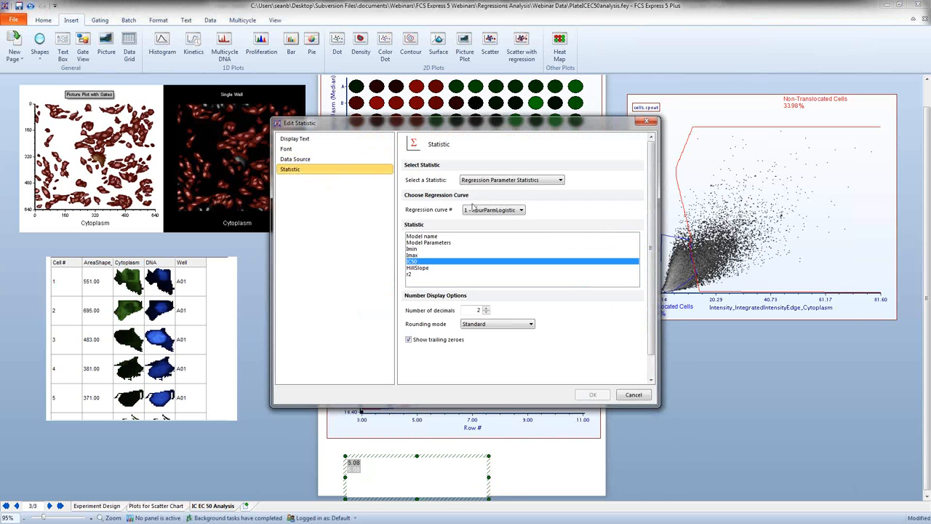
pyautogui.click(491, 210)
pyautogui.click(486, 228)
pyautogui.click(593, 395)
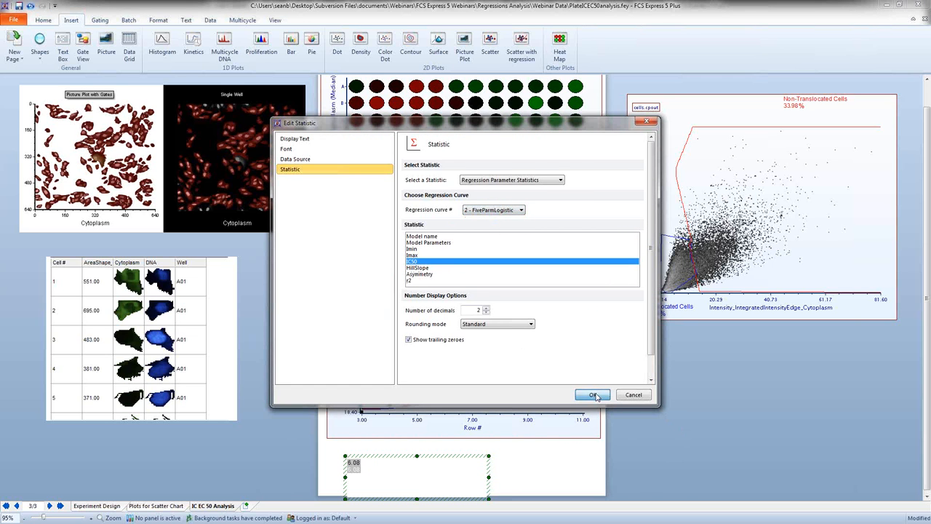
pyautogui.doubleClick(350, 464)
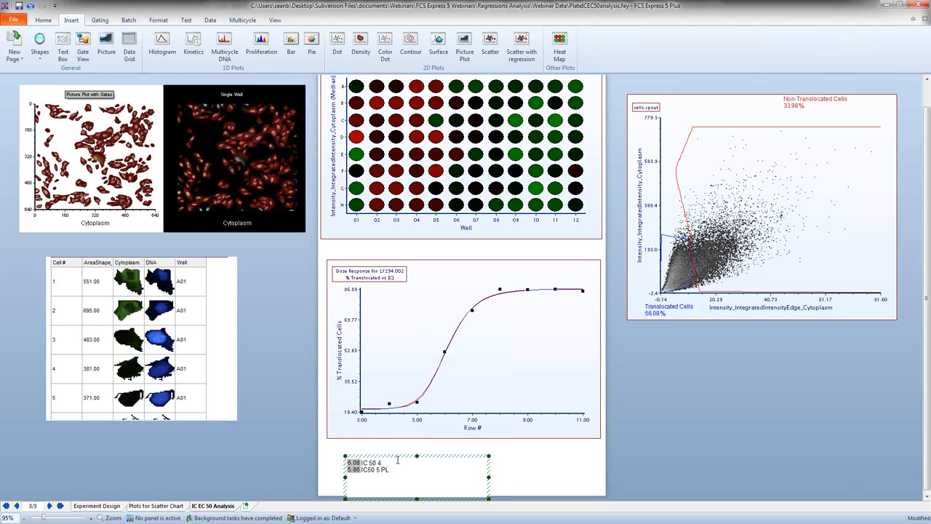
pyautogui.click(324, 377)
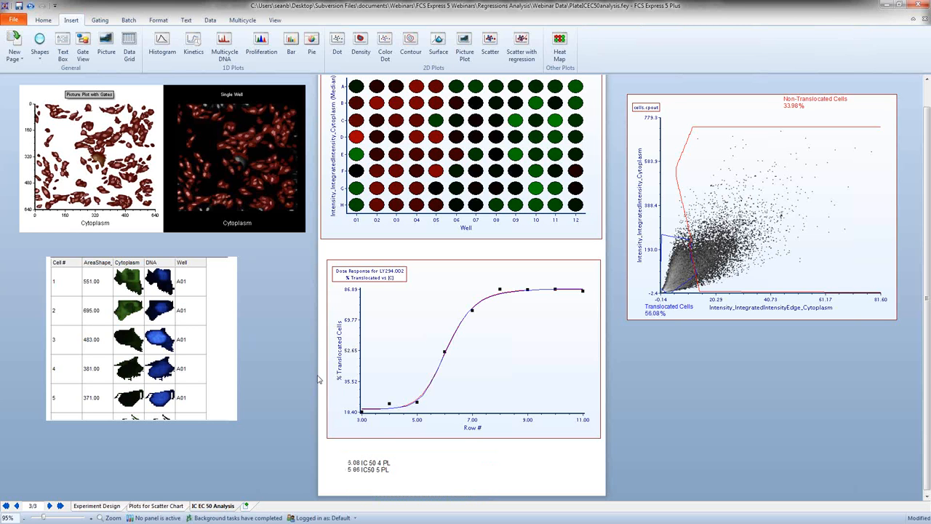
# Step: Move and reshape the Translocated Cells gate on the density plot so the dose response fits and IC50 values recalculate
pyautogui.moveTo(680, 271); pyautogui.dragTo(678, 274)
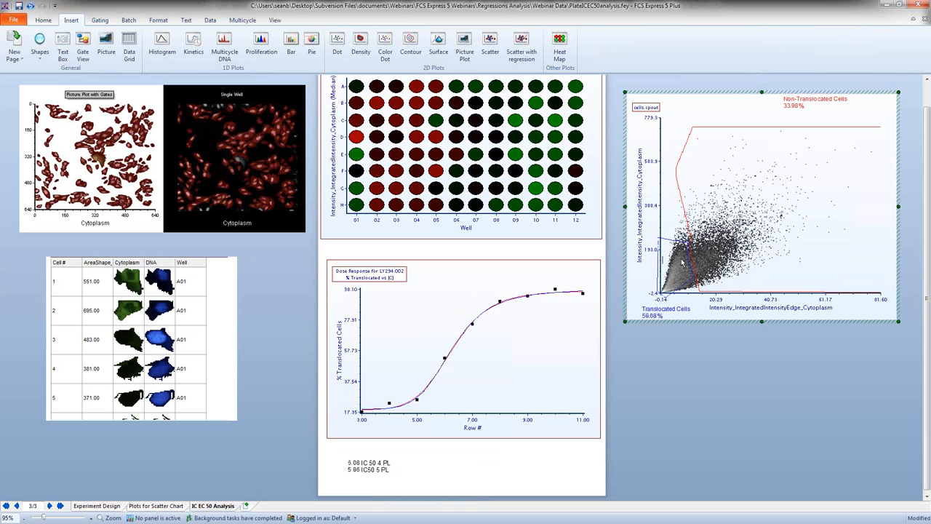
pyautogui.moveTo(691, 243); pyautogui.dragTo(701, 290)
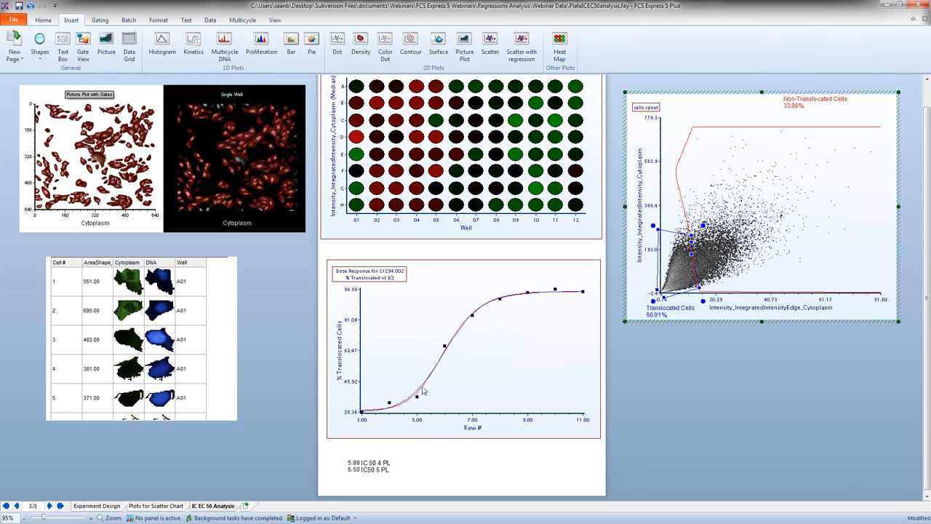
# Step: Open the Single Well gate for editing on the plate heat map and switch it between wells G09 and H09, ending on G09
pyautogui.rightClick(367, 177)
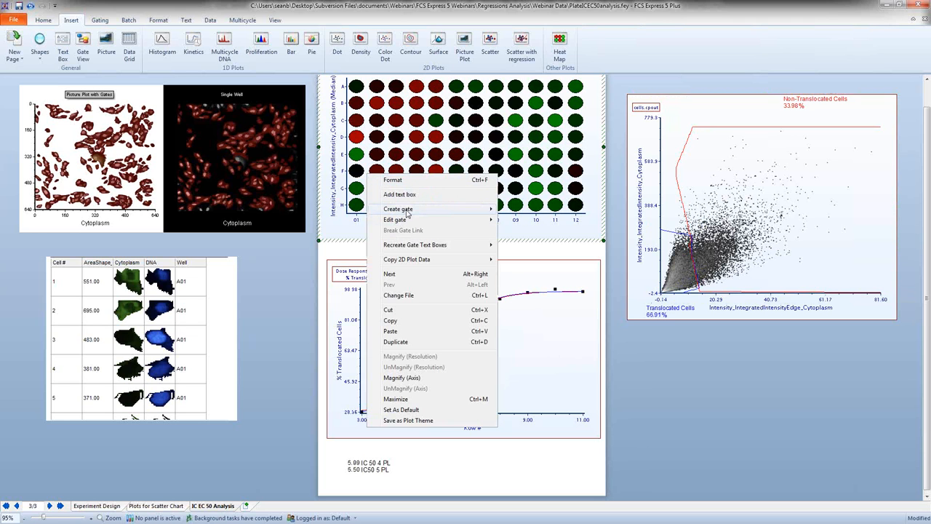
pyautogui.moveTo(416, 222)
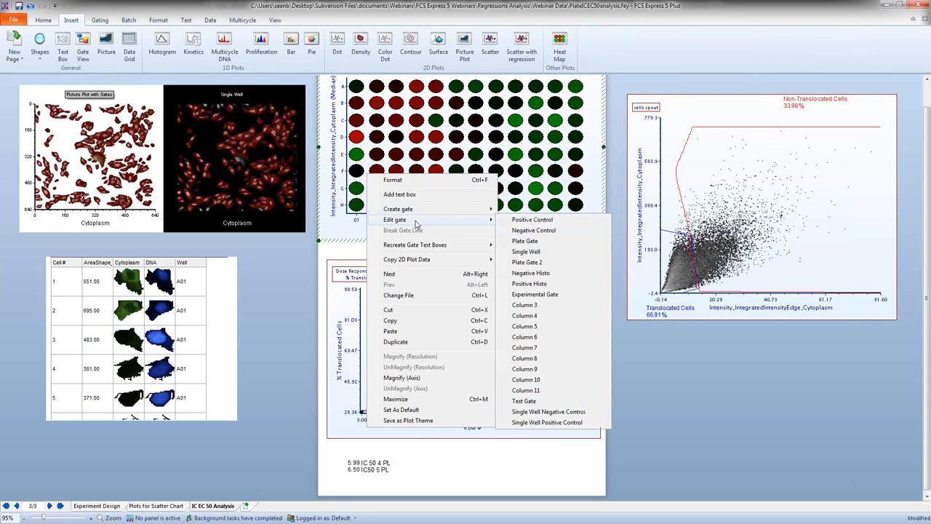
pyautogui.click(525, 251)
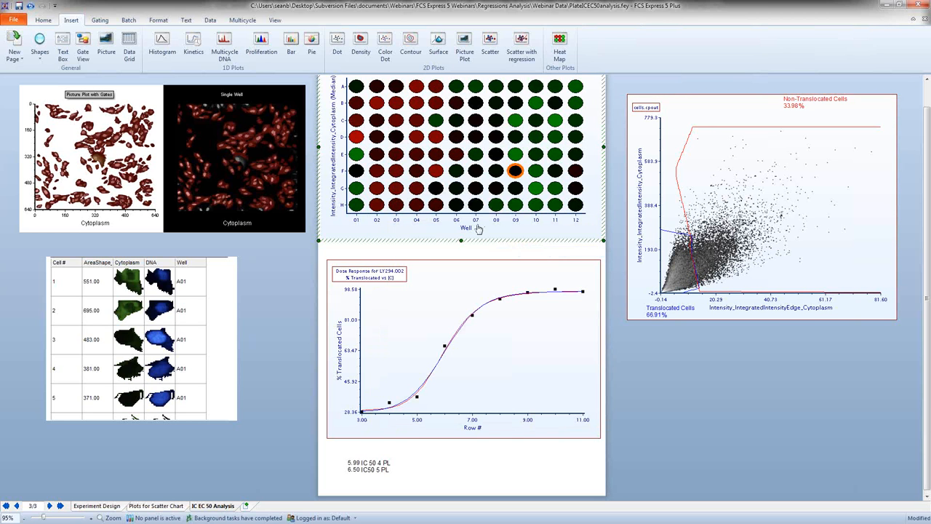
pyautogui.click(515, 188)
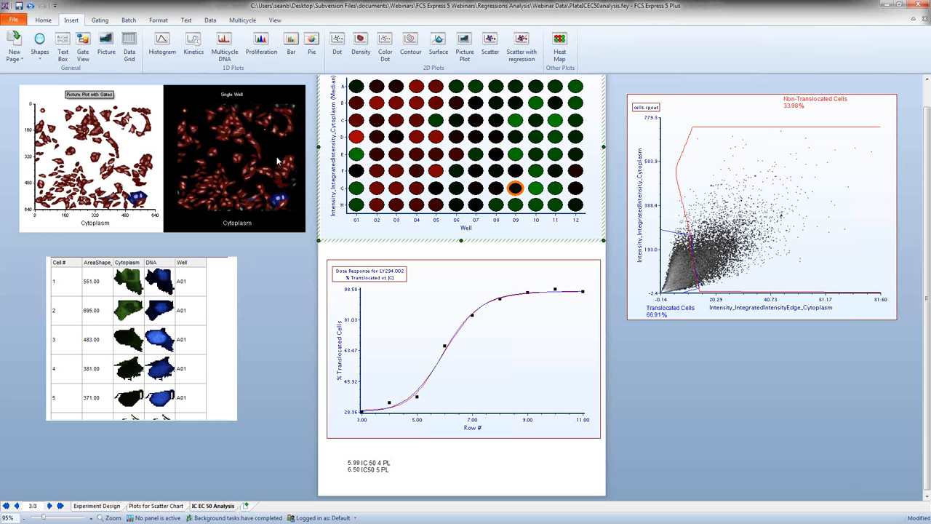
pyautogui.click(516, 206)
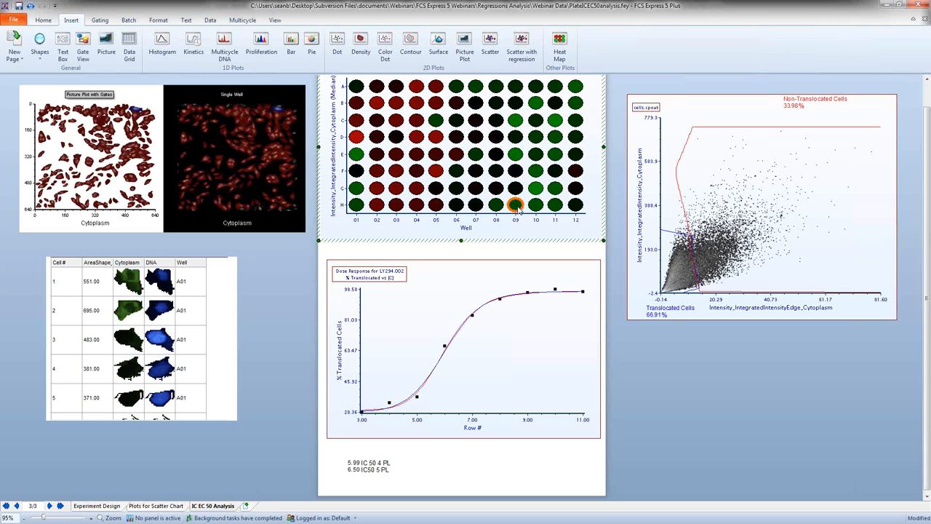
pyautogui.click(515, 187)
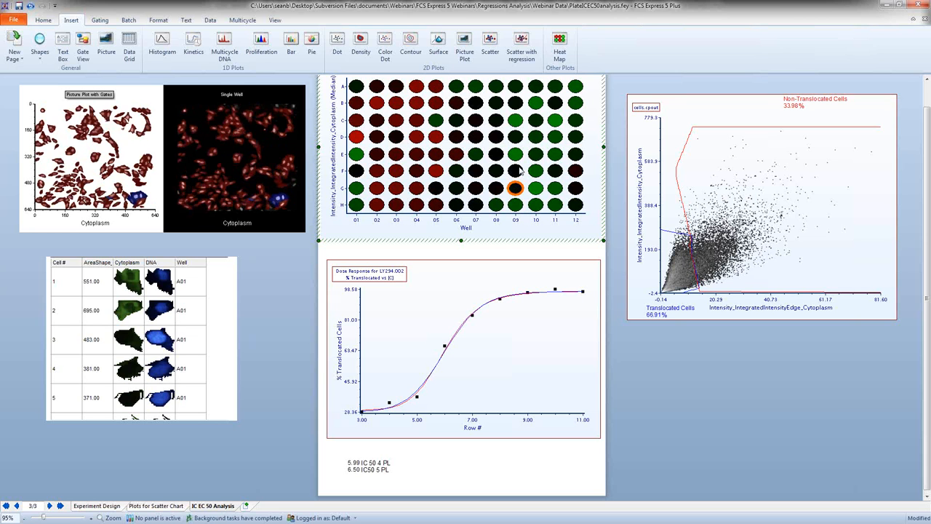
# Step: Switch the Single Well gate among wells F09, E09, H09 and G09 to compare their cell images, ending on G09
pyautogui.click(517, 170)
pyautogui.click(515, 155)
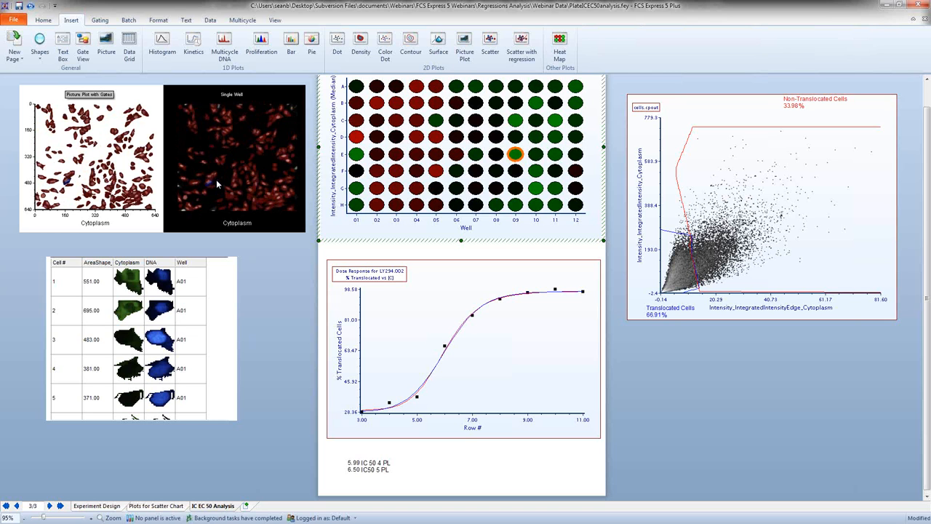
pyautogui.click(515, 206)
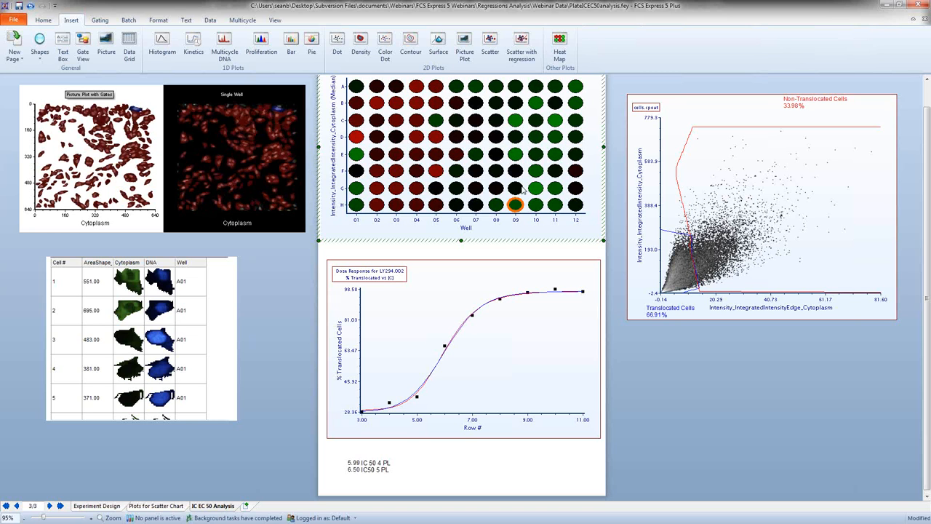
pyautogui.click(518, 189)
pyautogui.click(515, 172)
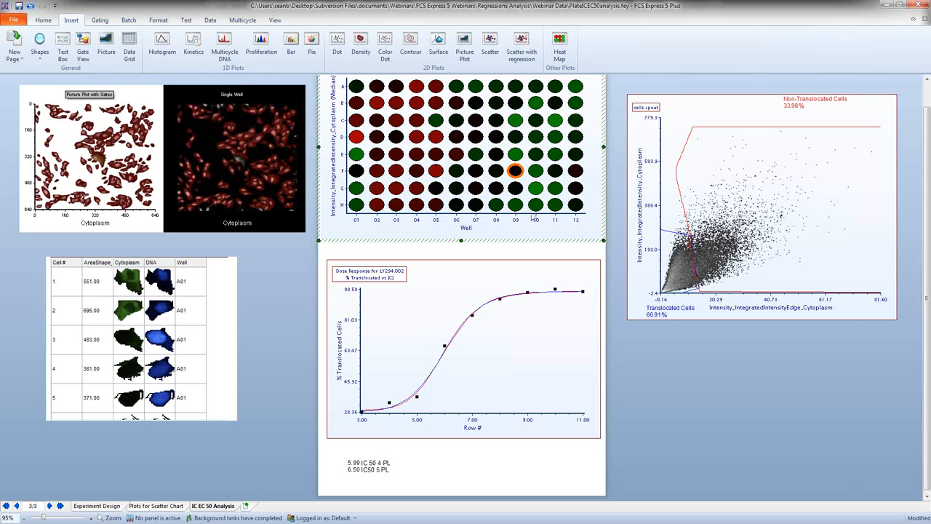
pyautogui.click(515, 205)
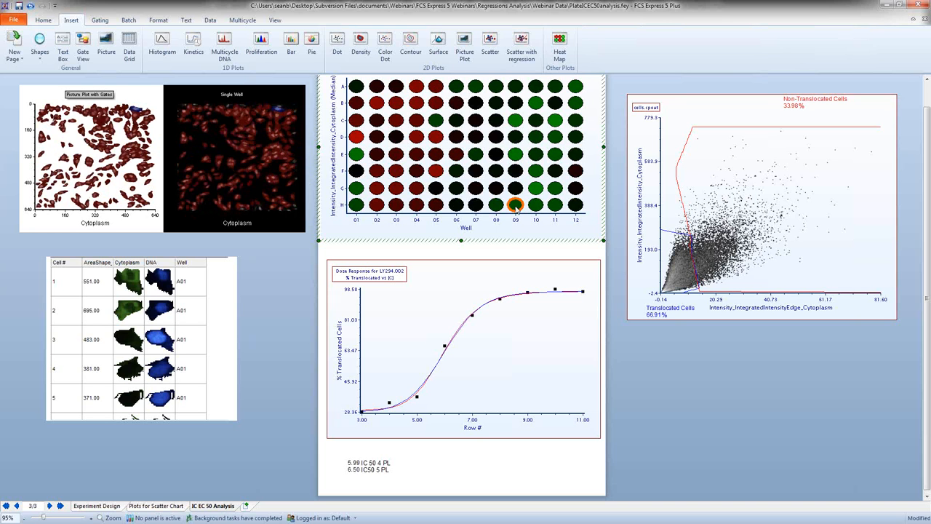
pyautogui.click(514, 155)
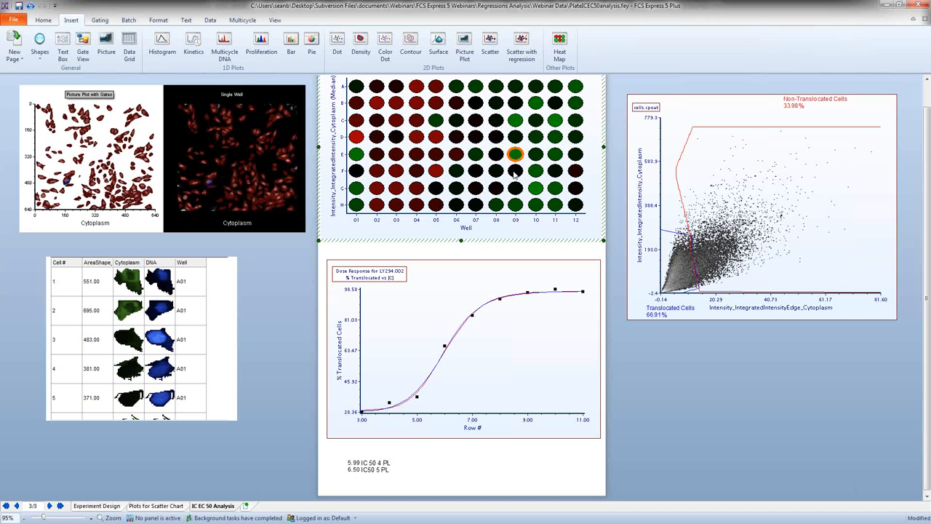
pyautogui.click(515, 188)
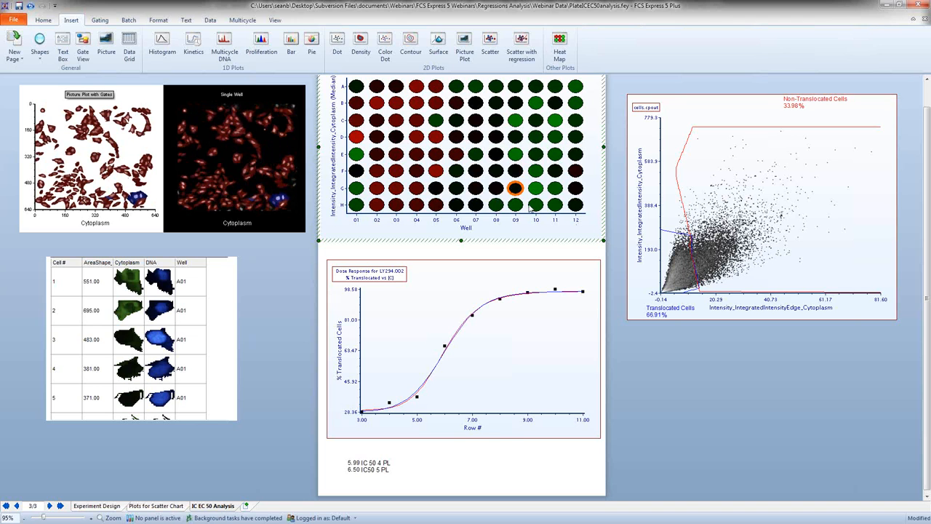
# Step: Open the Column 9 gate for editing on the plate heat map, exclude wells F09 and G09, and include them again
pyautogui.rightClick(464, 173)
pyautogui.moveTo(508, 220)
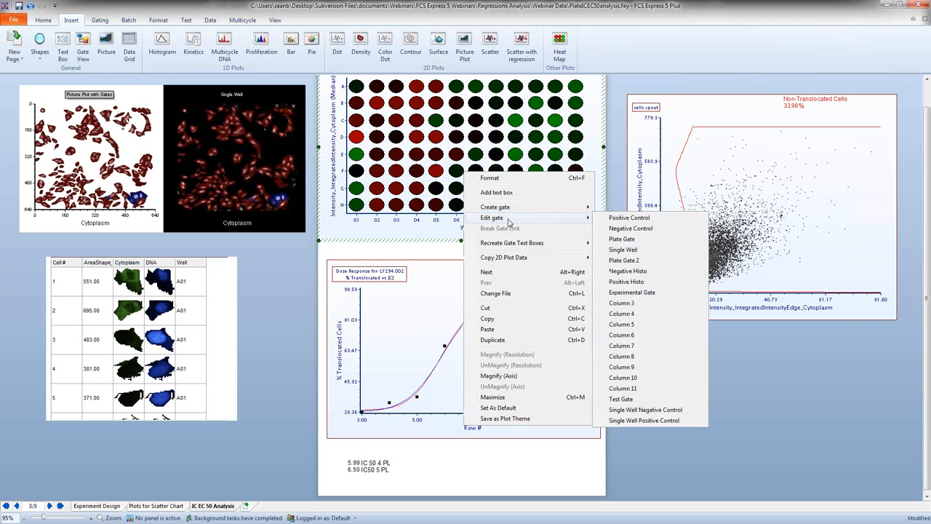
pyautogui.click(643, 367)
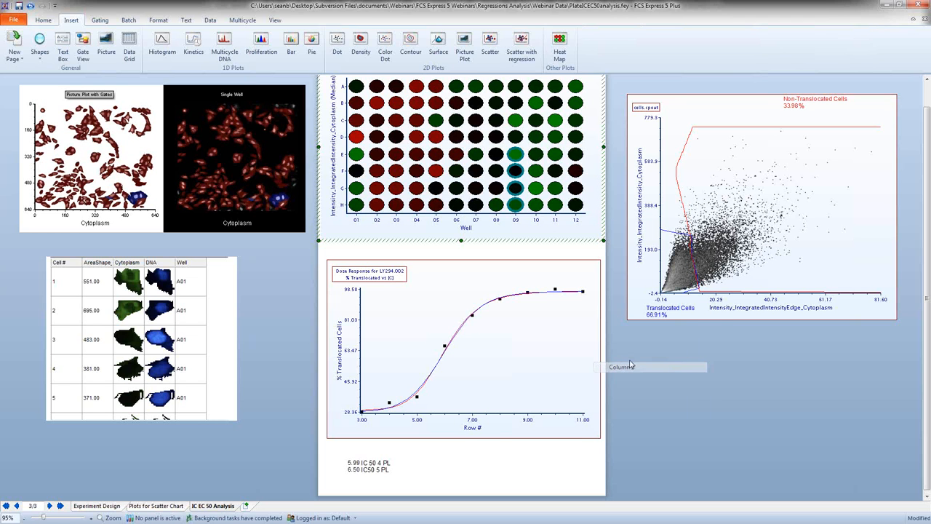
pyautogui.keyDown('ctrl'); pyautogui.click(515, 171); pyautogui.keyUp('ctrl')
pyautogui.keyDown('ctrl'); pyautogui.click(517, 188); pyautogui.keyUp('ctrl')
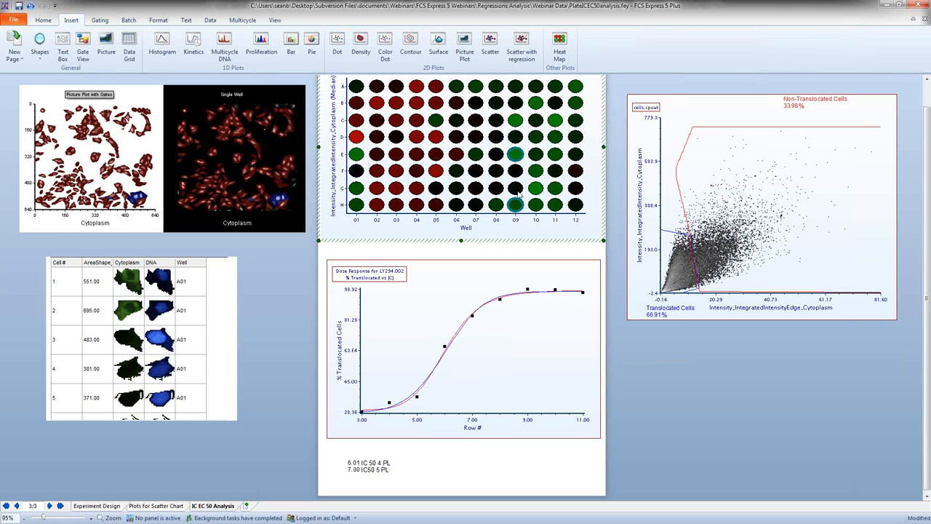
pyautogui.keyDown('ctrl'); pyautogui.click(517, 189); pyautogui.keyUp('ctrl')
pyautogui.keyDown('ctrl'); pyautogui.click(517, 172); pyautogui.keyUp('ctrl')
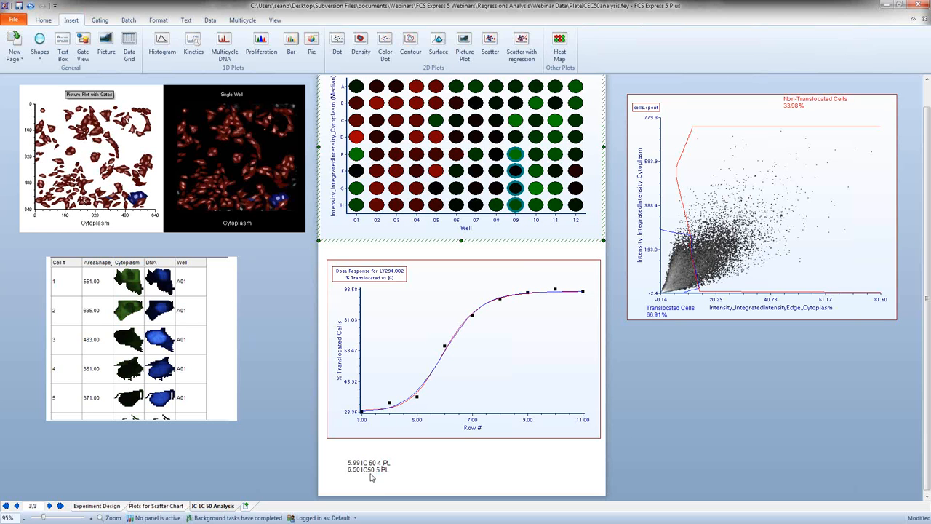
# Step: Try different combinations of wells E09 to H09 in the Column 9 gate, ending with all four excluded
pyautogui.keyDown('ctrl'); pyautogui.click(515, 171); pyautogui.keyUp('ctrl')
pyautogui.keyDown('ctrl'); pyautogui.click(516, 188); pyautogui.keyUp('ctrl')
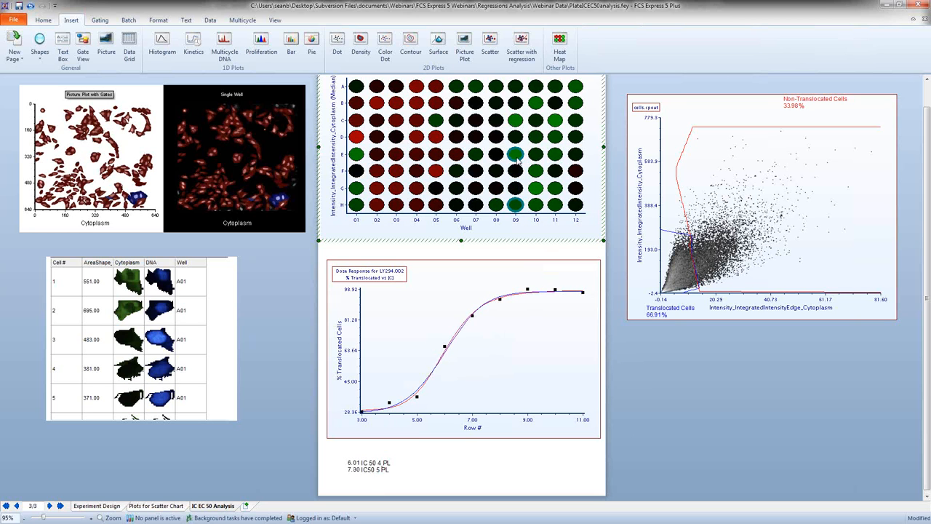
pyautogui.keyDown('ctrl'); pyautogui.click(515, 154); pyautogui.keyUp('ctrl')
pyautogui.keyDown('ctrl'); pyautogui.click(516, 171); pyautogui.keyUp('ctrl')
pyautogui.keyDown('ctrl'); pyautogui.click(516, 188); pyautogui.keyUp('ctrl')
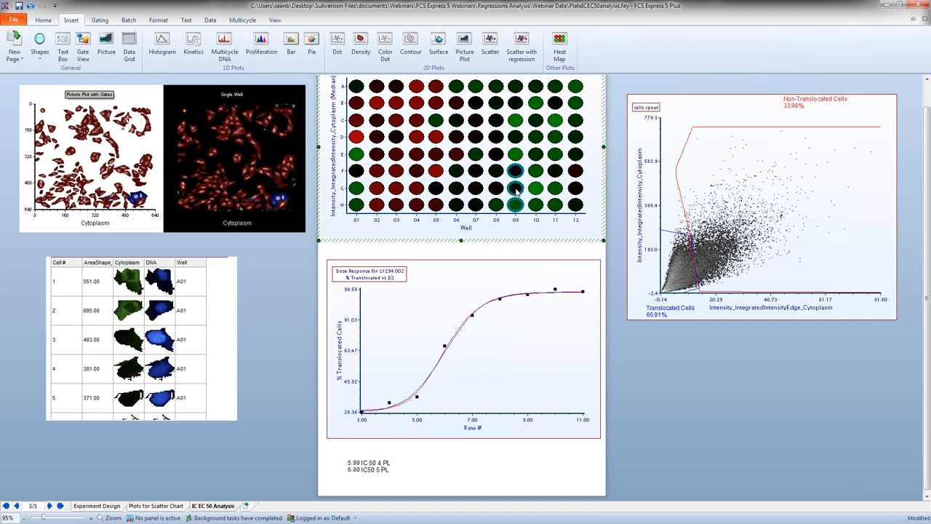
pyautogui.keyDown('ctrl'); pyautogui.click(515, 170); pyautogui.keyUp('ctrl')
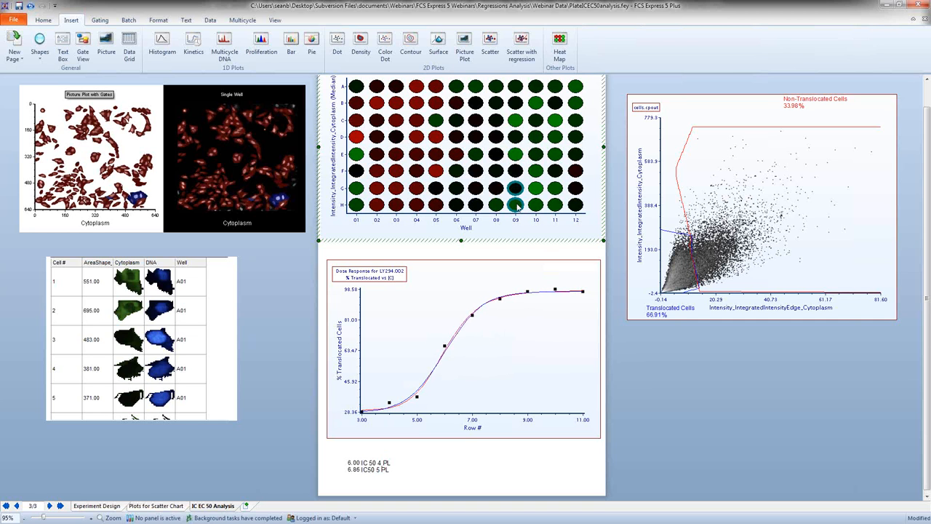
pyautogui.keyDown('ctrl'); pyautogui.click(516, 206); pyautogui.keyUp('ctrl')
pyautogui.keyDown('ctrl'); pyautogui.click(517, 189); pyautogui.keyUp('ctrl')
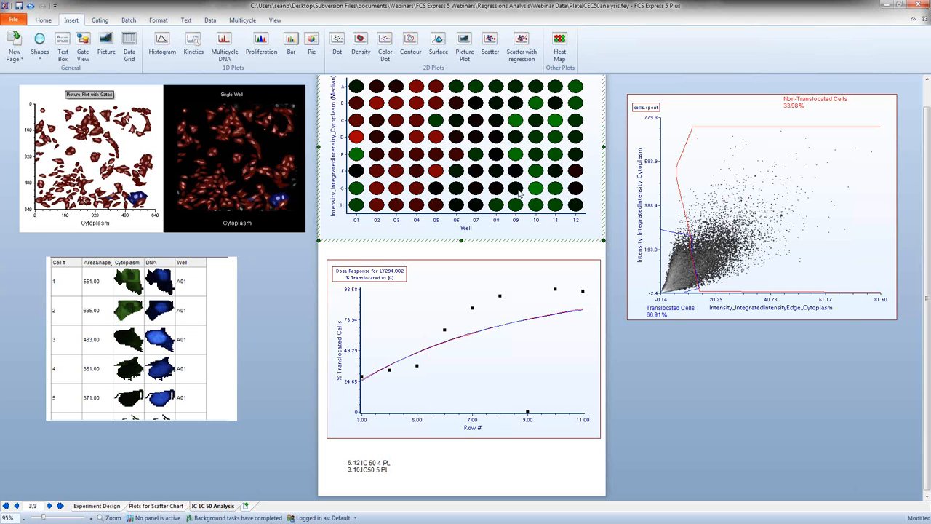
# Step: Include wells G09, H09, F09 and E09 in the Column 9 gate again and leave gate editing
pyautogui.keyDown('ctrl'); pyautogui.click(517, 189); pyautogui.keyUp('ctrl')
pyautogui.keyDown('ctrl'); pyautogui.click(516, 205); pyautogui.keyUp('ctrl')
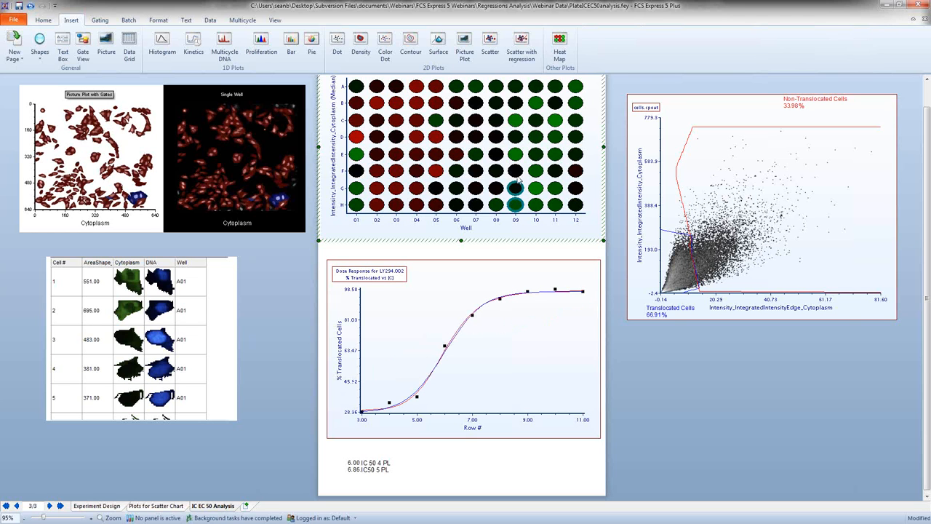
pyautogui.keyDown('ctrl'); pyautogui.click(515, 171); pyautogui.keyUp('ctrl')
pyautogui.keyDown('ctrl'); pyautogui.click(514, 154); pyautogui.keyUp('ctrl')
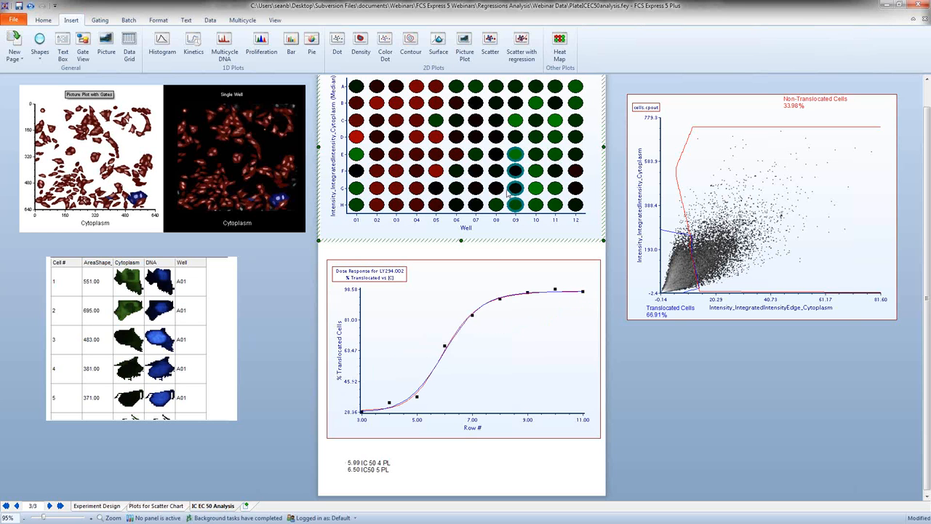
pyautogui.click(284, 320)
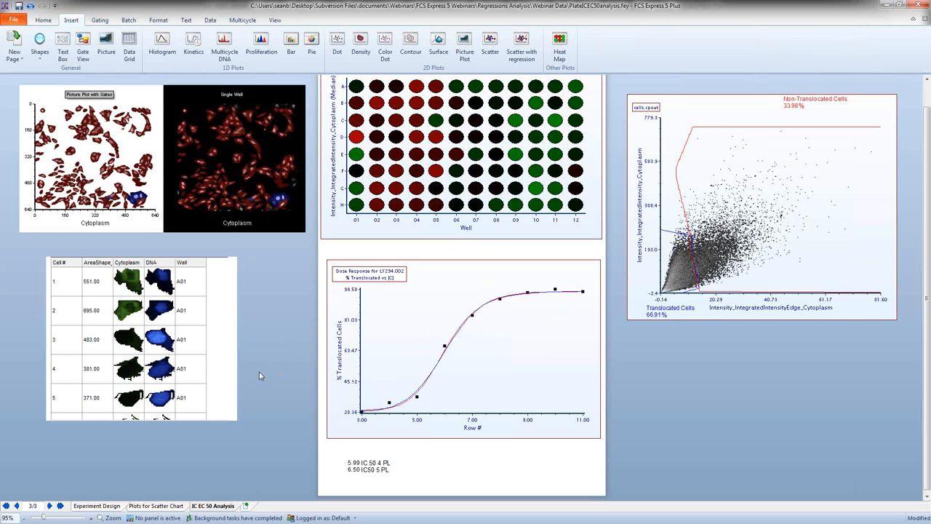
# Step: Switch to the ScatterRegression.fey layout and show its Summary page
pyautogui.scroll(1, 260, 374)
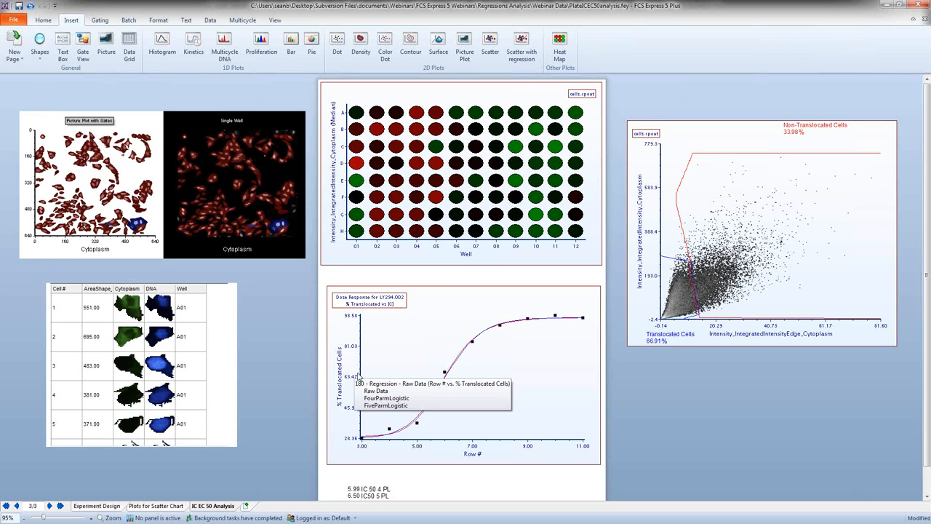
pyautogui.scroll(-1, 378, 334)
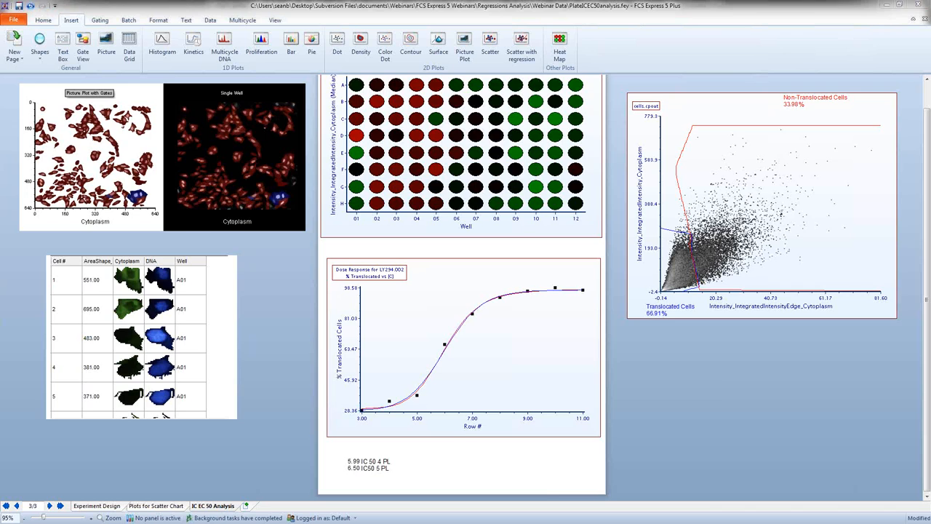
pyautogui.hotkey('alt', 'Tab')
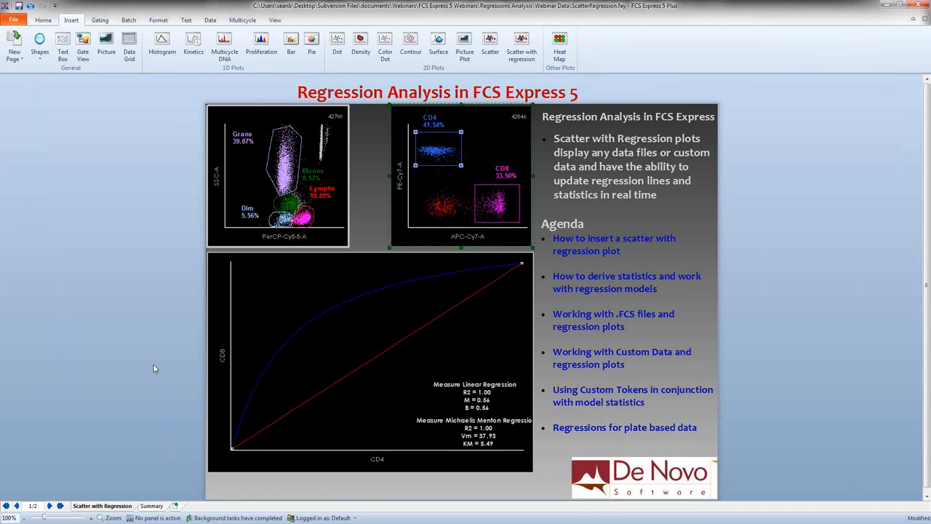
pyautogui.click(152, 506)
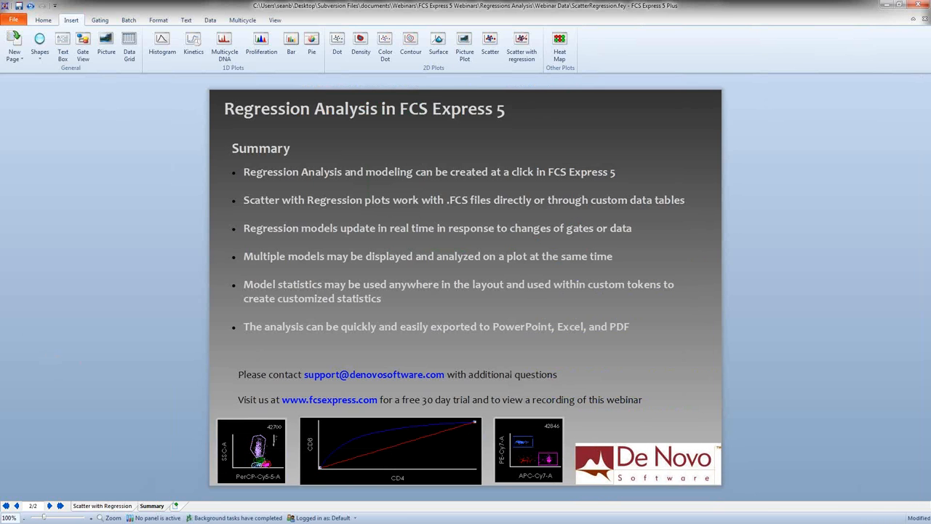